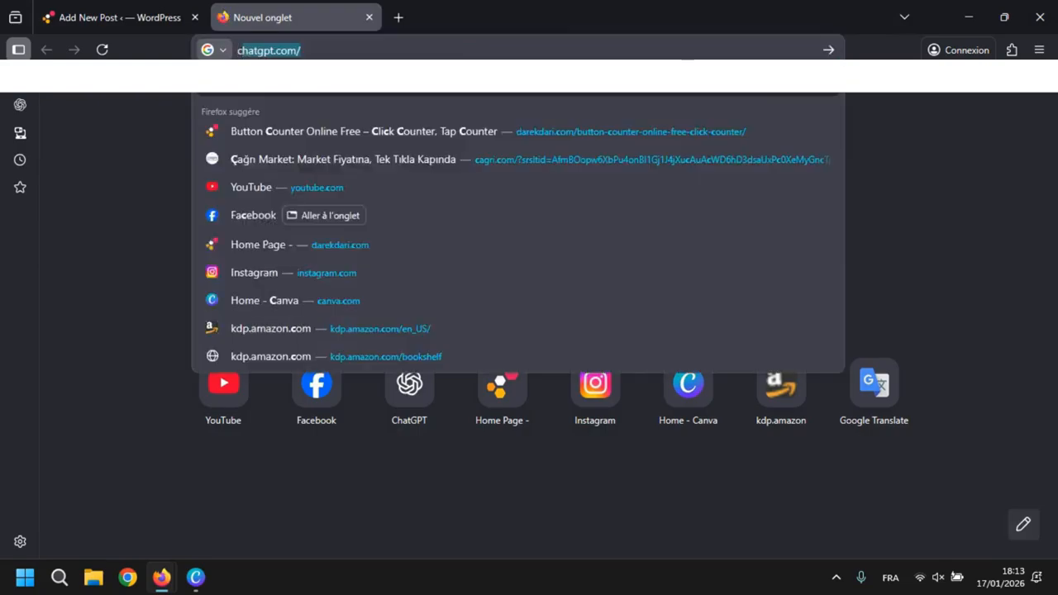
# - Load chatgpt.com in the new tab and return to the title of the new WordPress post
pyautogui.press('Return')
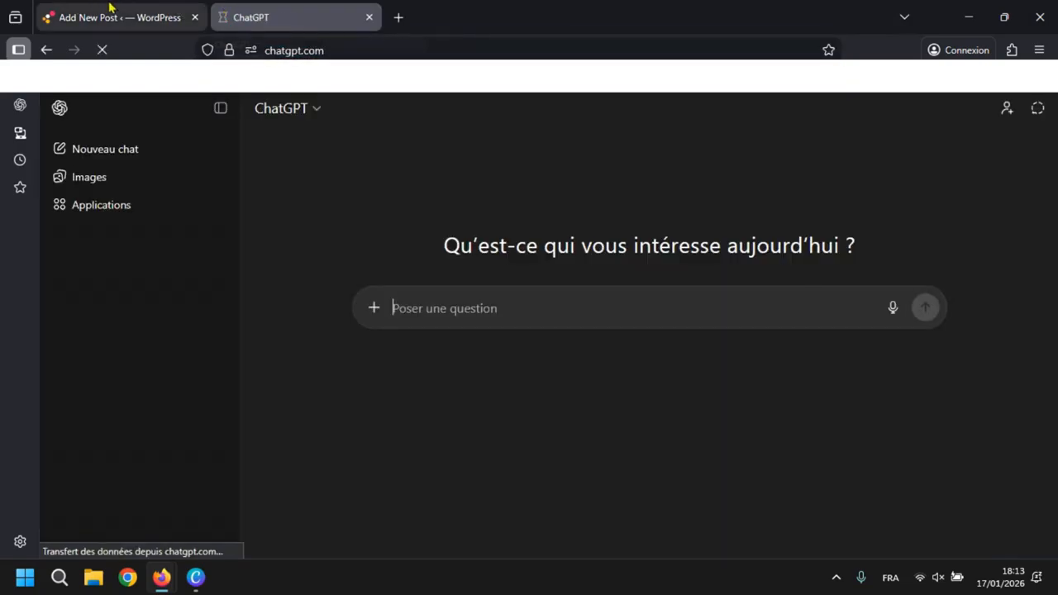
pyautogui.click(108, 9)
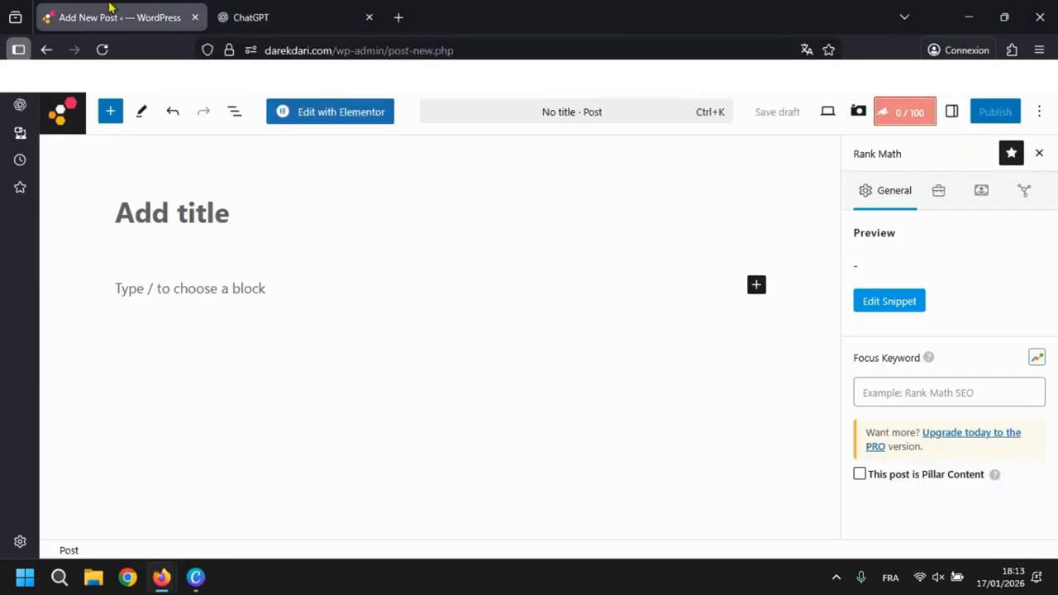
pyautogui.click(211, 219)
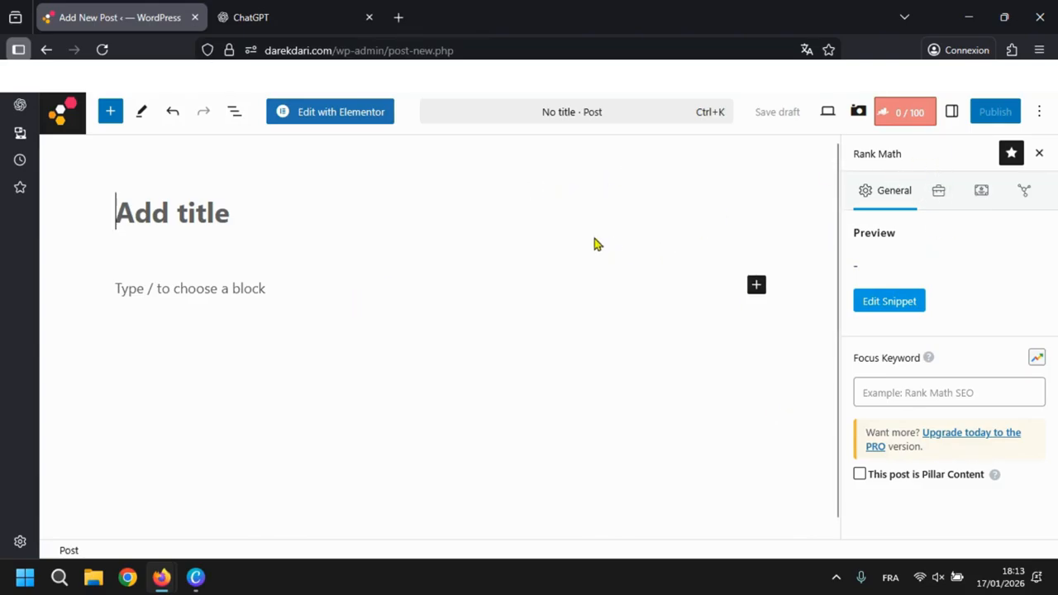
# - Close and reopen the Rank Math panel and view the fields of its snippet editor
pyautogui.click(1040, 153)
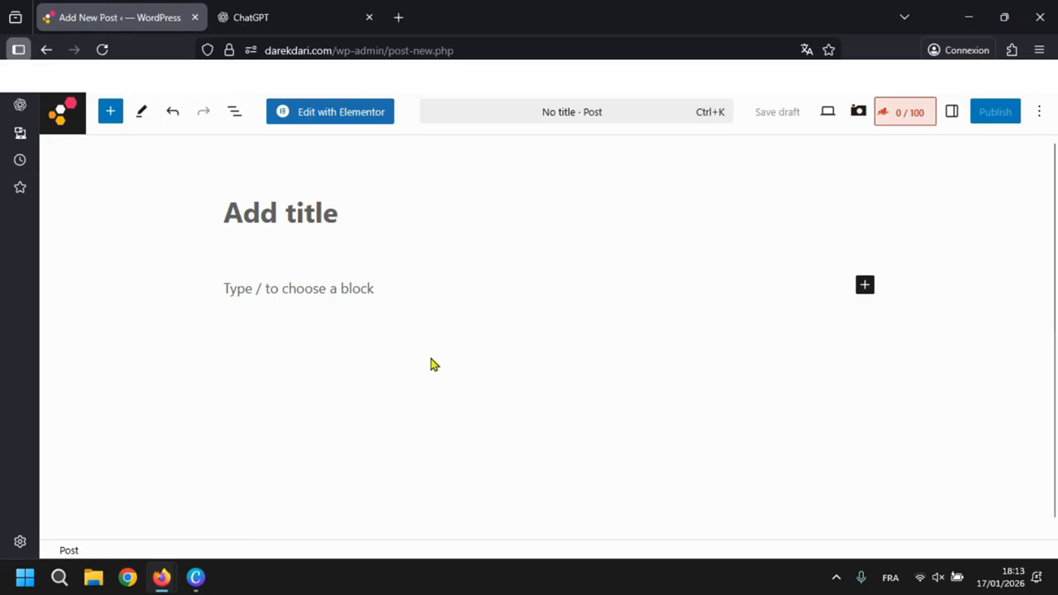
pyautogui.click(893, 121)
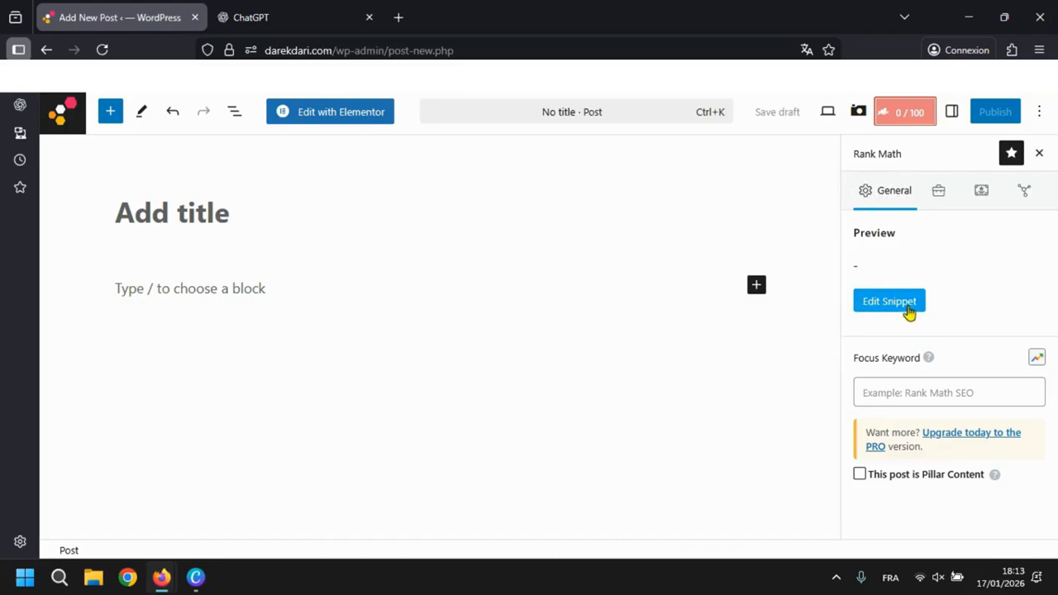
pyautogui.click(878, 308)
pyautogui.scroll(-2, 379, 360)
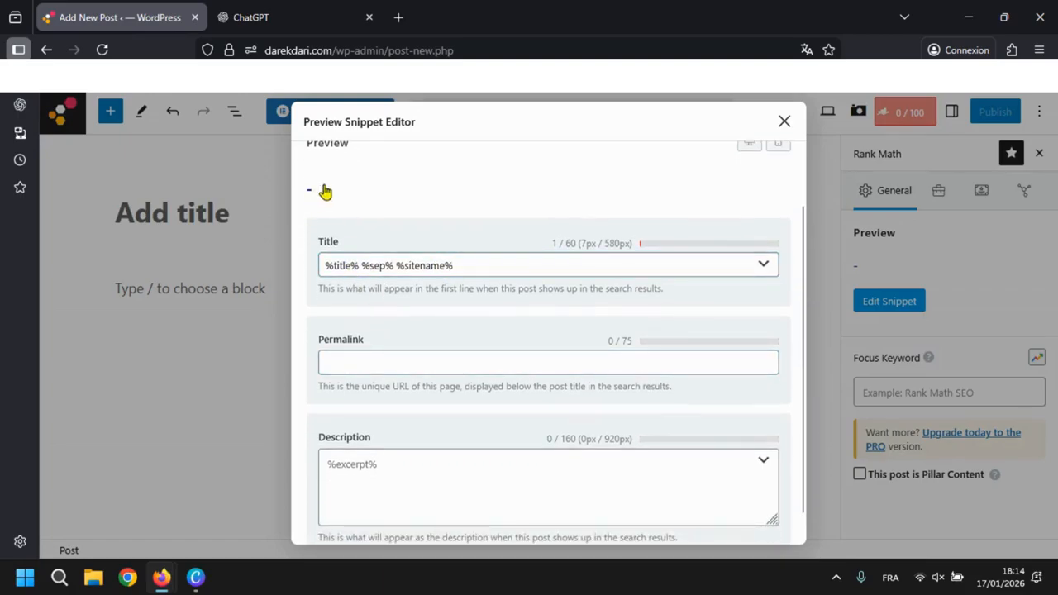
# - Search the web for "how to create a subdomain in hostinger" in a new tab
pyautogui.click(399, 17)
pyautogui.write('how to')
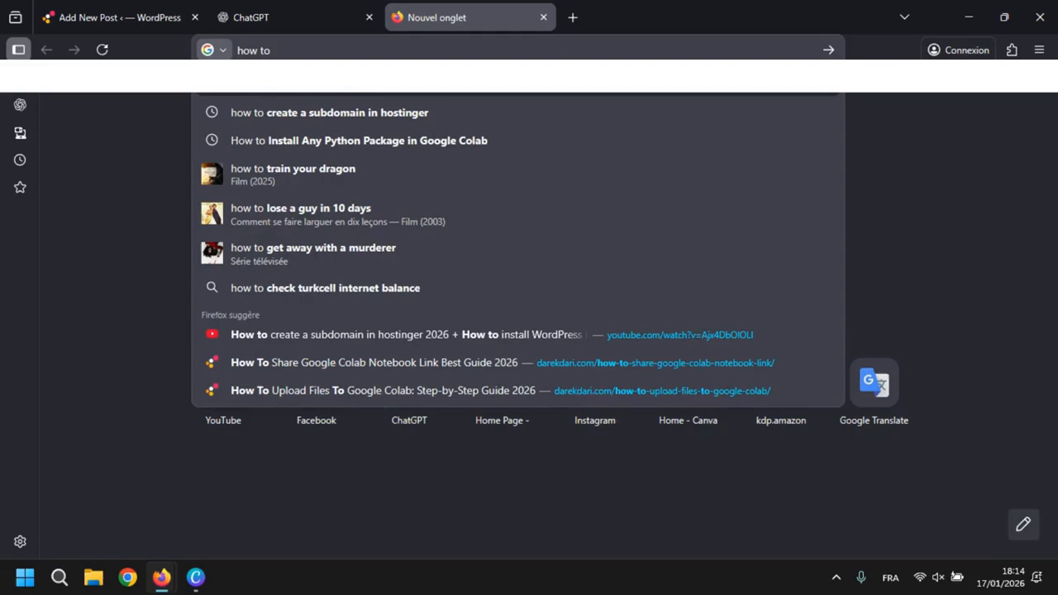
pyautogui.press('Down')
pyautogui.press('Return')
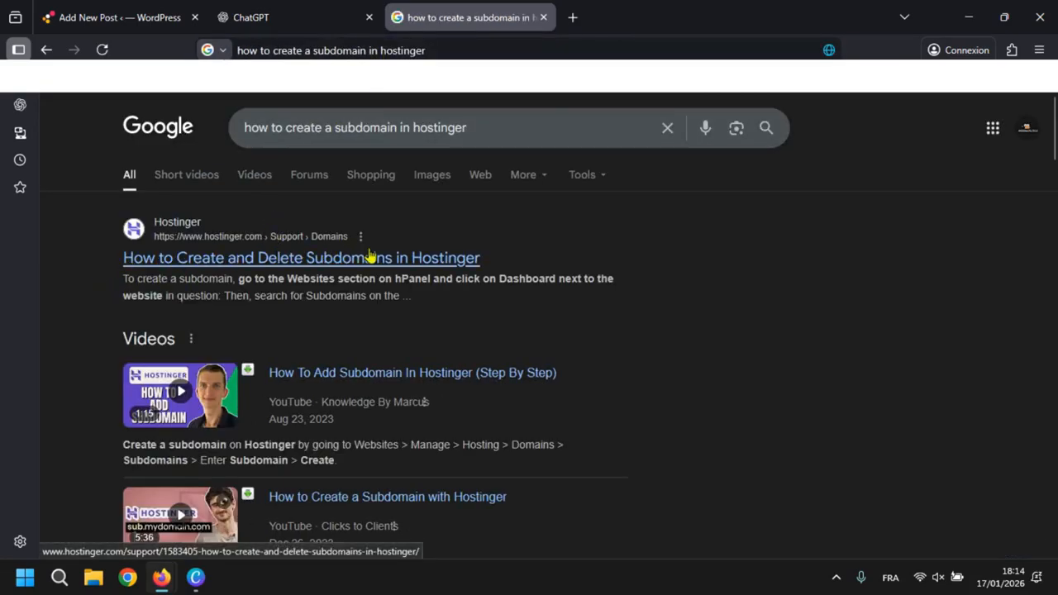
# - Move the search results tab between the WordPress and ChatGPT tabs and show the results
pyautogui.click(278, 10)
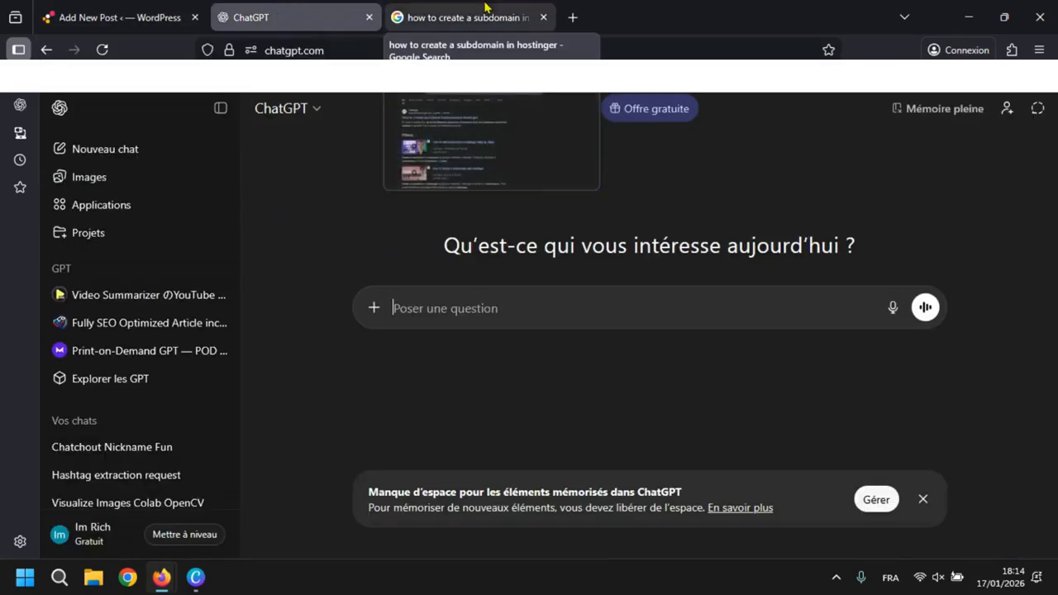
pyautogui.moveTo(463, 17); pyautogui.dragTo(317, 6)
pyautogui.click(141, 7)
pyautogui.click(234, 7)
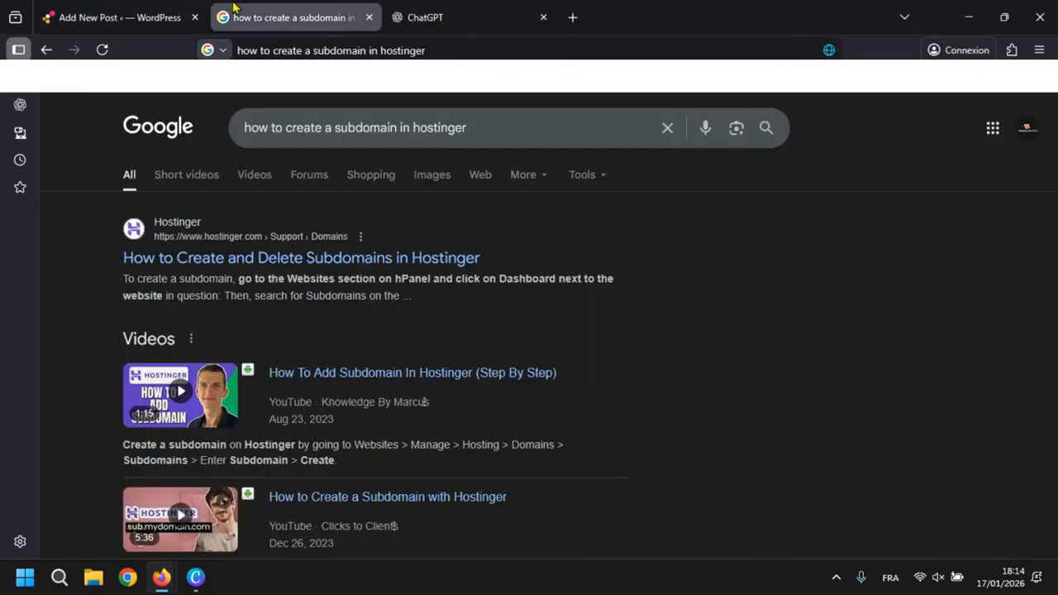
# - Return to the WordPress snippet editor and examine its title and permalink fields
pyautogui.click(120, 17)
pyautogui.click(358, 266)
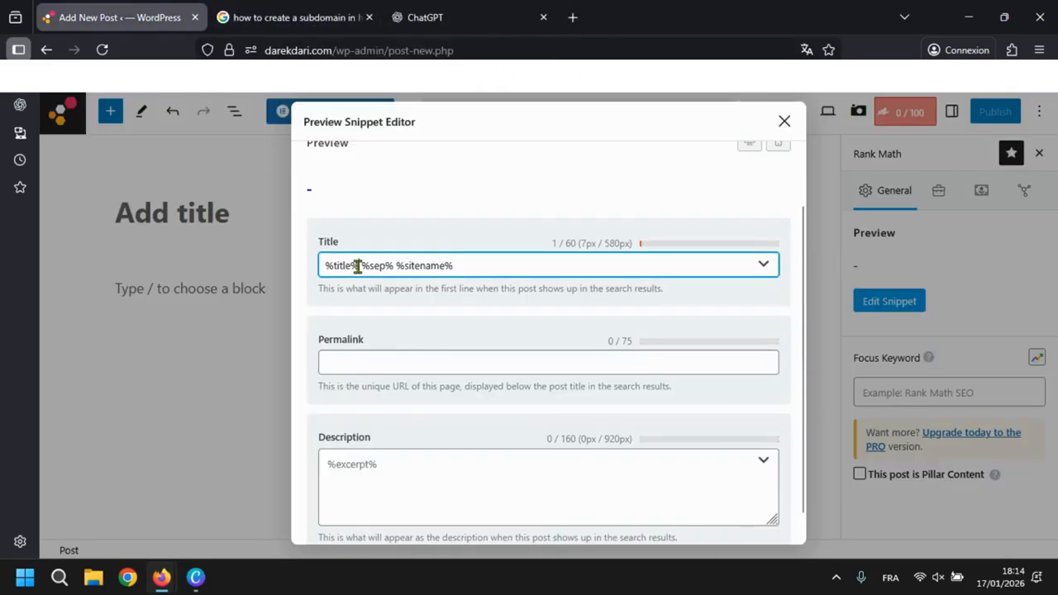
pyautogui.click(350, 353)
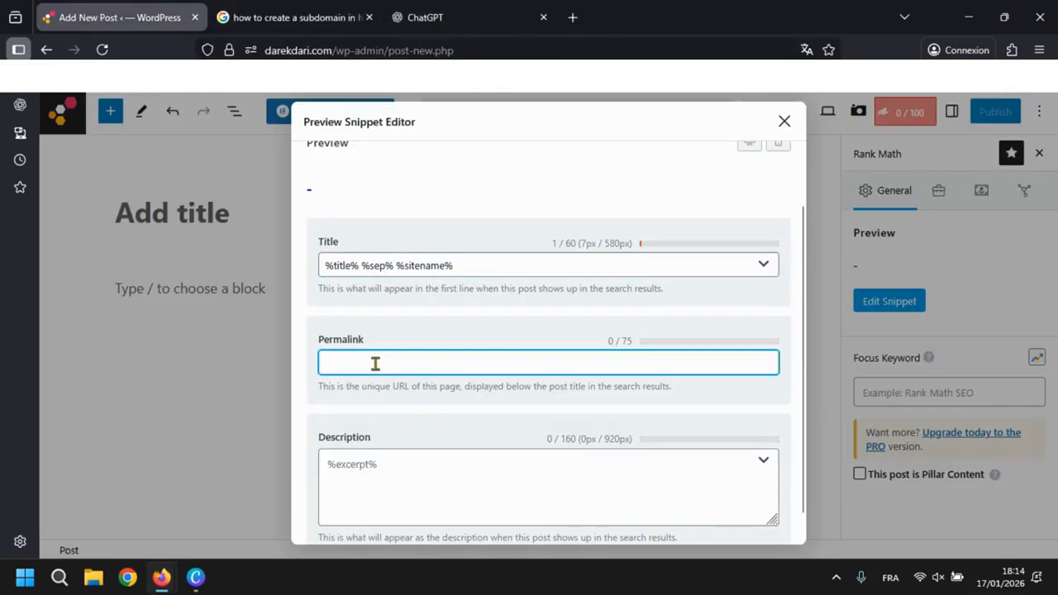
# - Open the Hostinger help article on creating and deleting subdomains and look at its web address
pyautogui.click(285, 16)
pyautogui.click(261, 258)
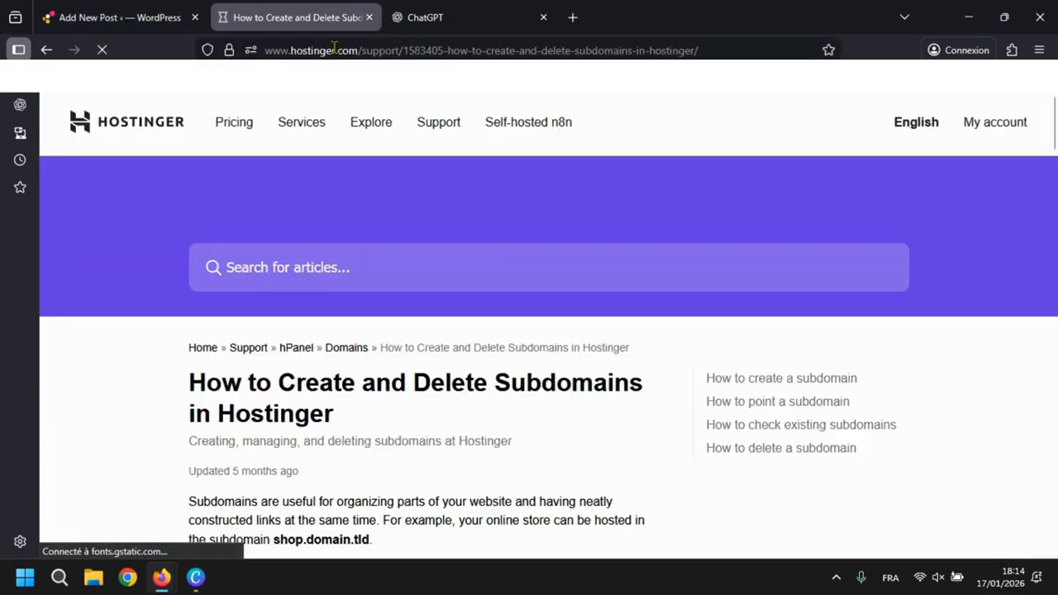
pyautogui.click(560, 51)
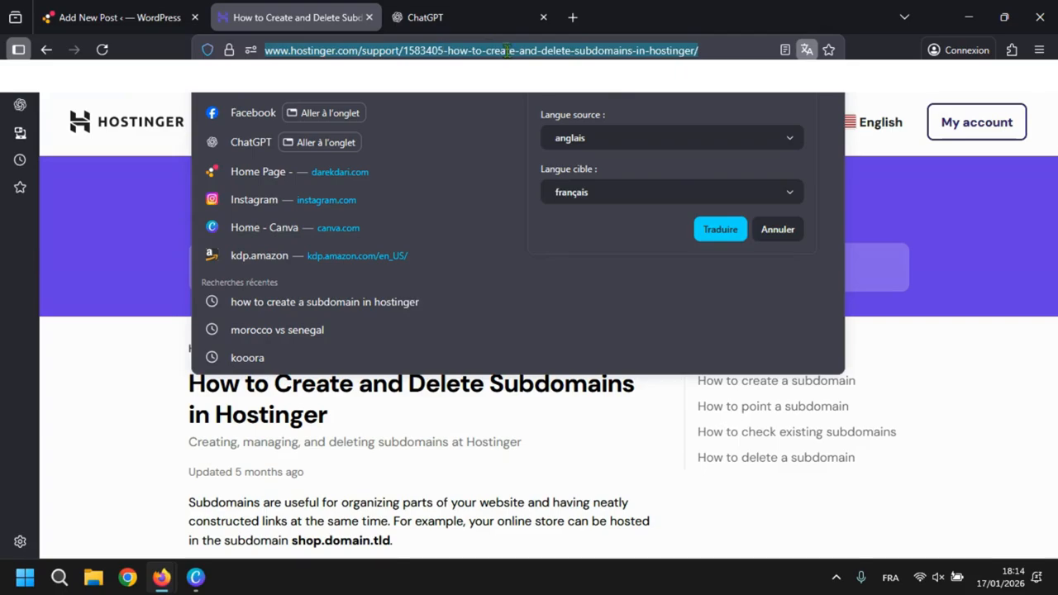
pyautogui.click(115, 226)
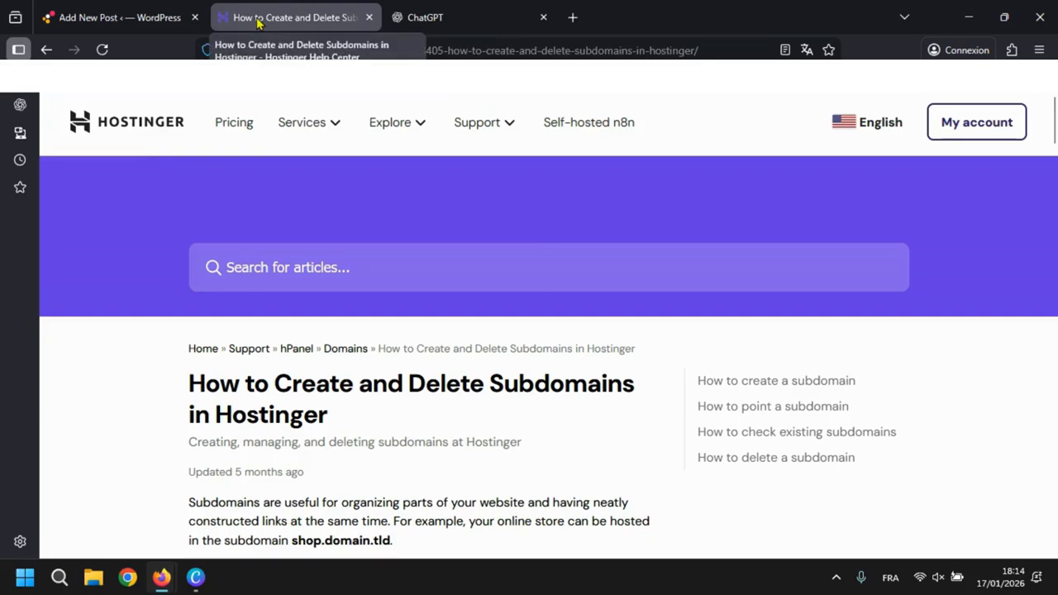
# - Examine the description field in the WordPress snippet editor, close the editor and go to Rank Math's focus keyword field
pyautogui.click(128, 6)
pyautogui.scroll(-1, 538, 323)
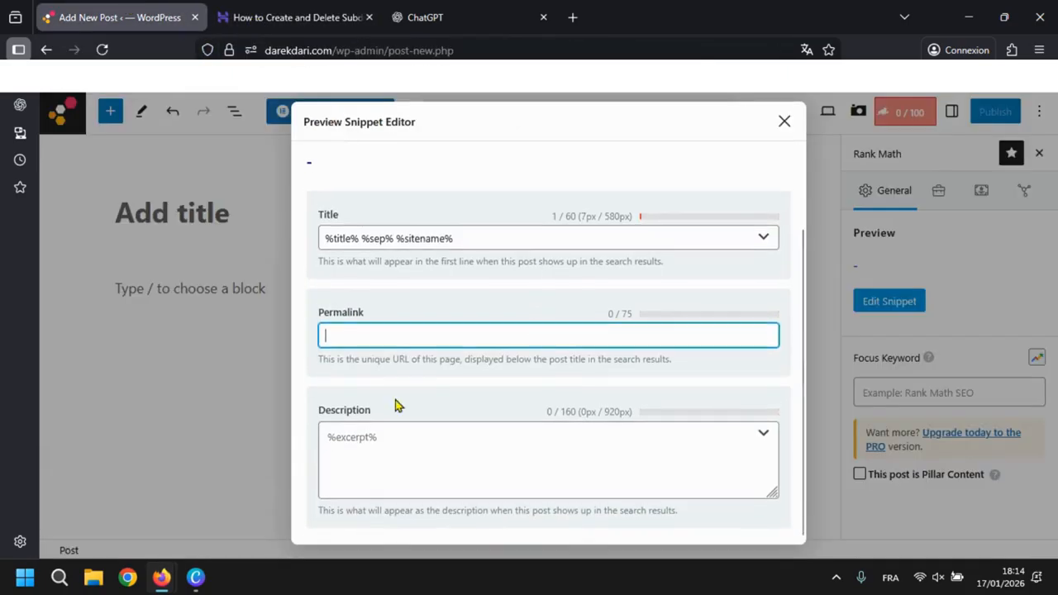
pyautogui.click(483, 398)
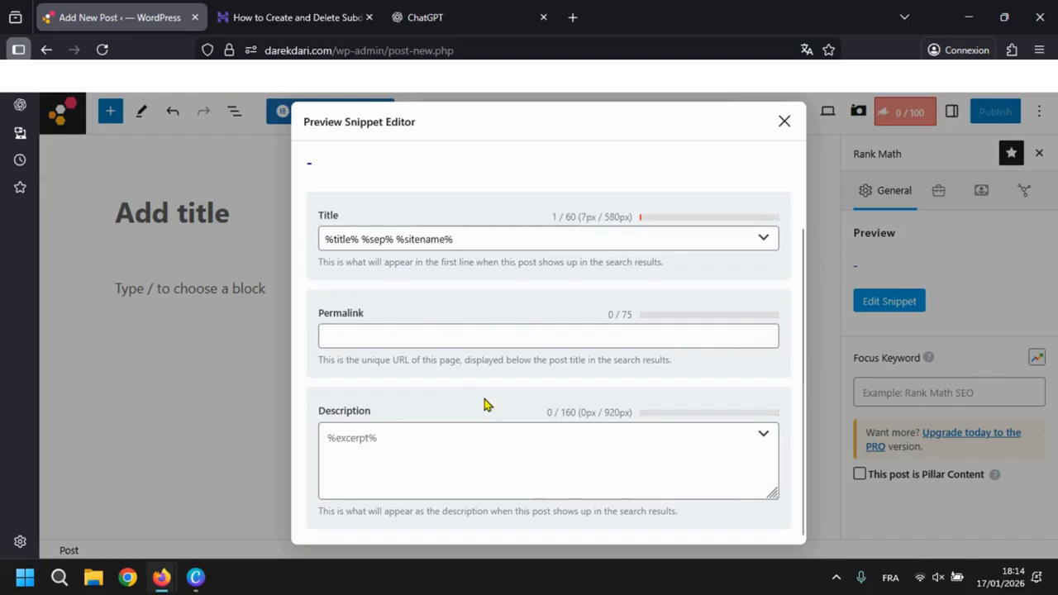
pyautogui.click(625, 437)
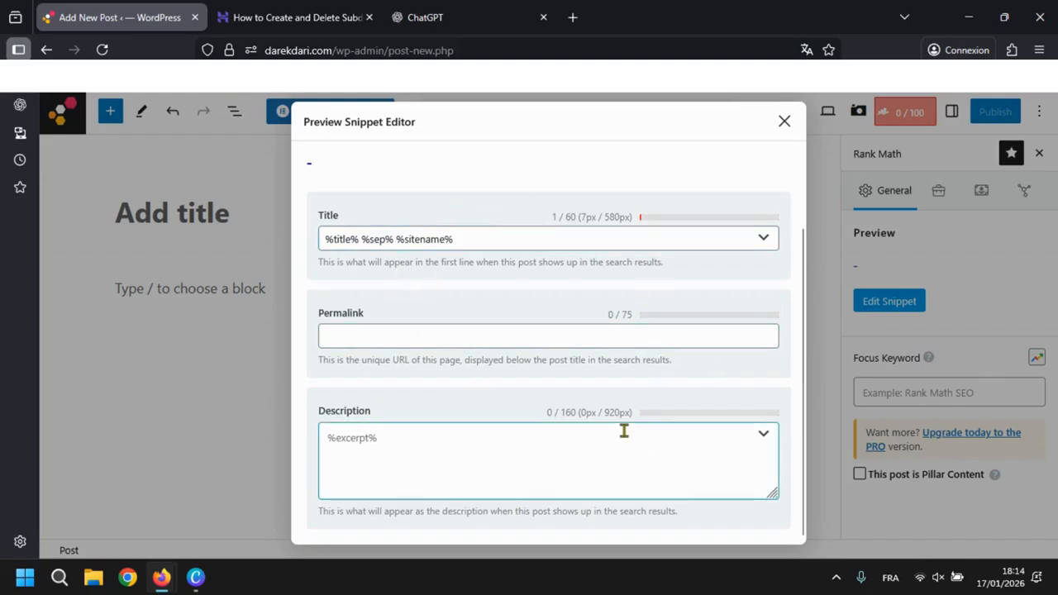
pyautogui.click(784, 121)
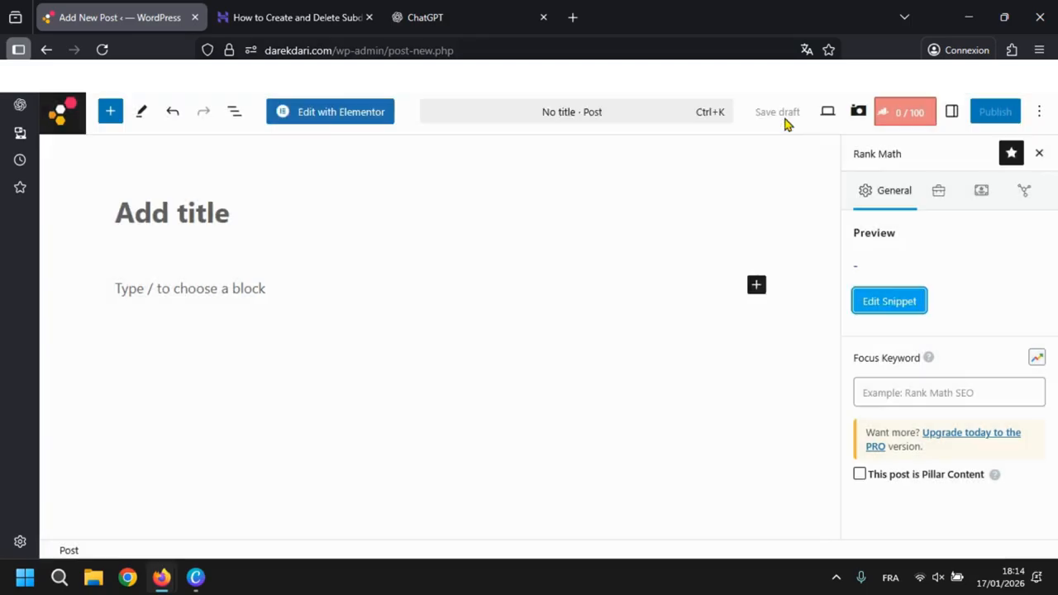
pyautogui.tripleClick(880, 363)
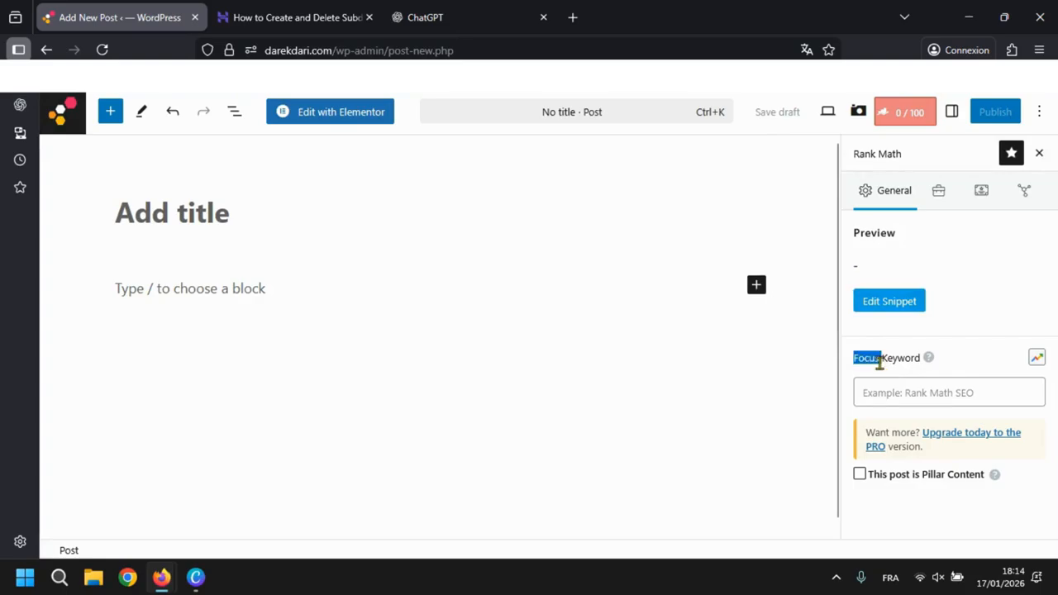
pyautogui.click(999, 378)
pyautogui.click(915, 395)
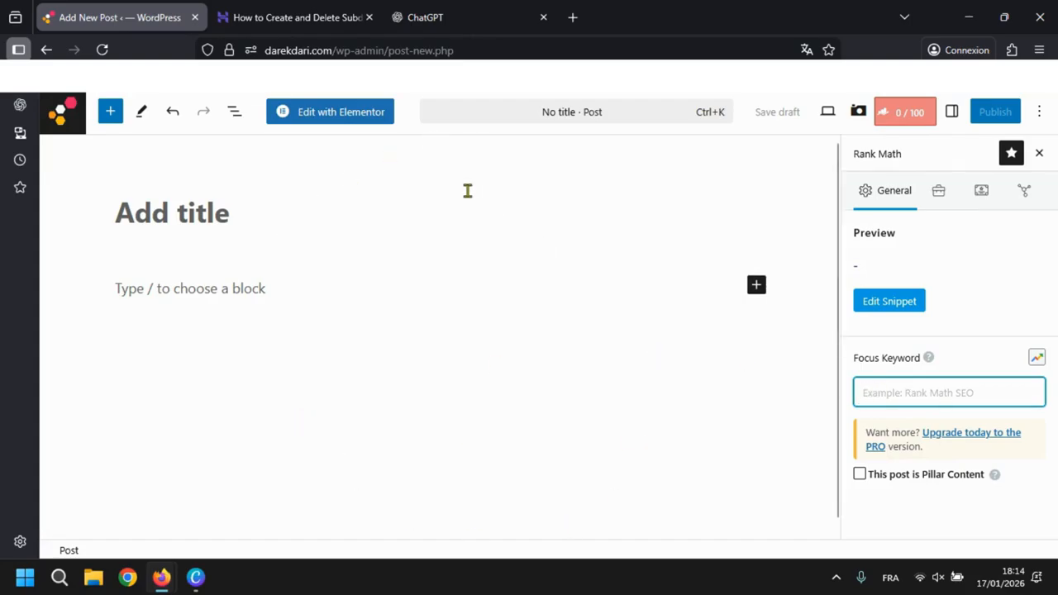
# - Copy "Delete Subdomains in Hostinger" from the Hostinger article's heading and return to the WordPress post
pyautogui.click(303, 16)
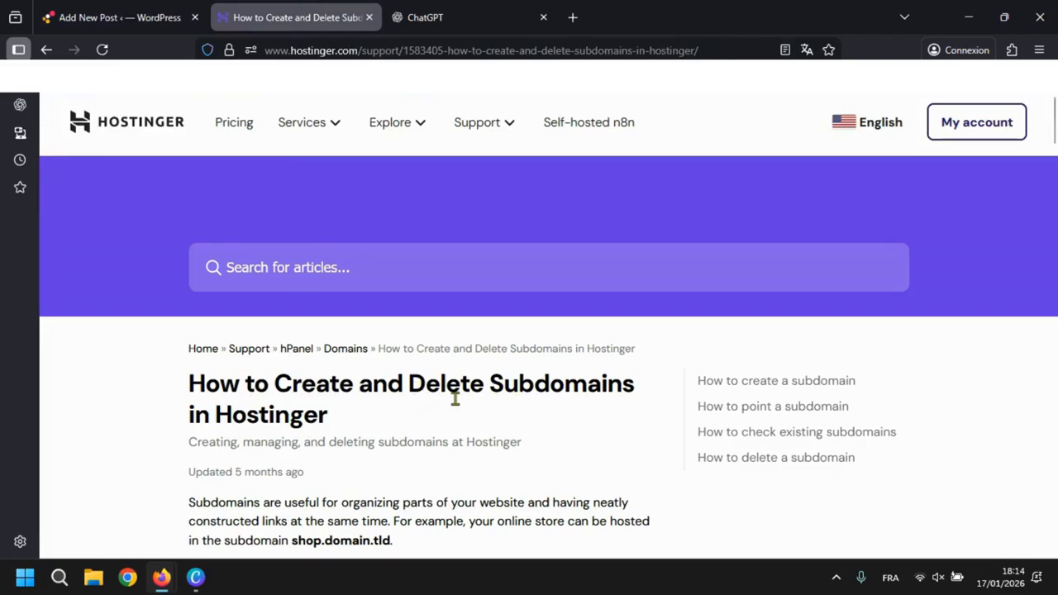
pyautogui.moveTo(407, 383); pyautogui.dragTo(583, 416)
pyautogui.hotkey('ctrl', 'c')
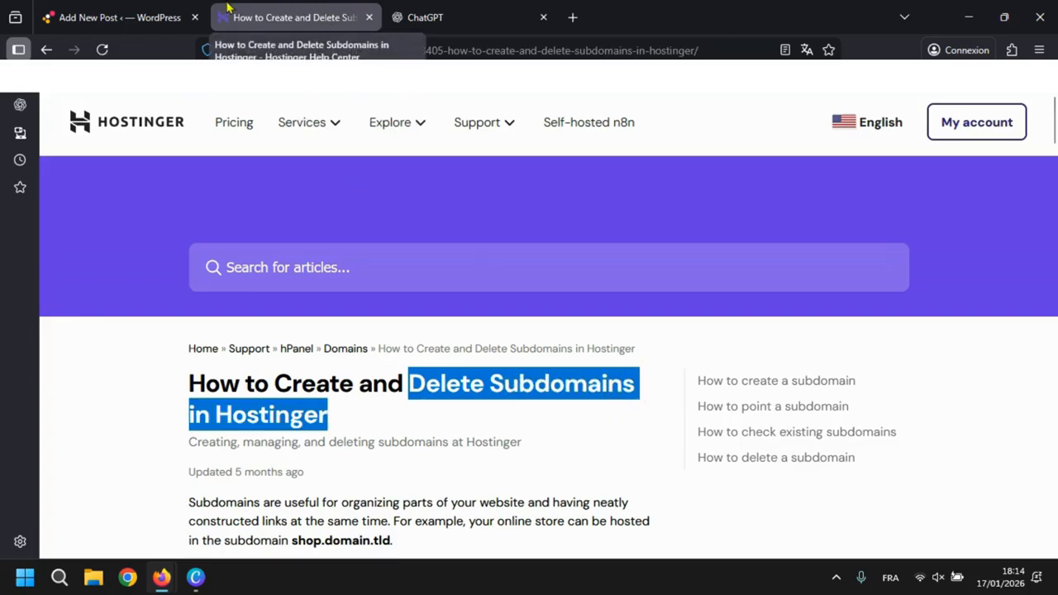
pyautogui.click(147, 10)
pyautogui.click(205, 212)
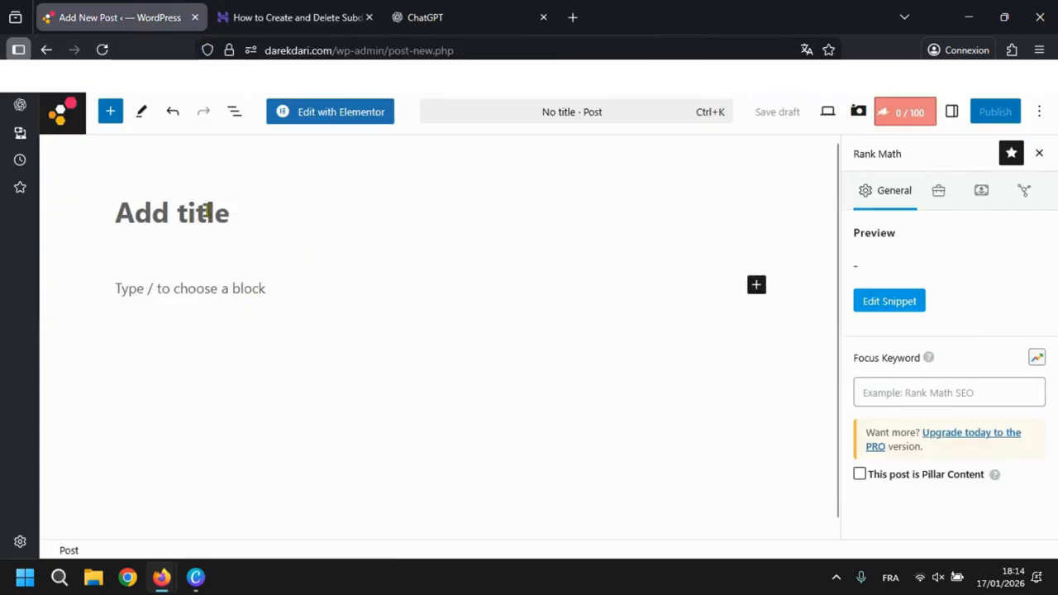
pyautogui.hotkey('ctrl', 'v')
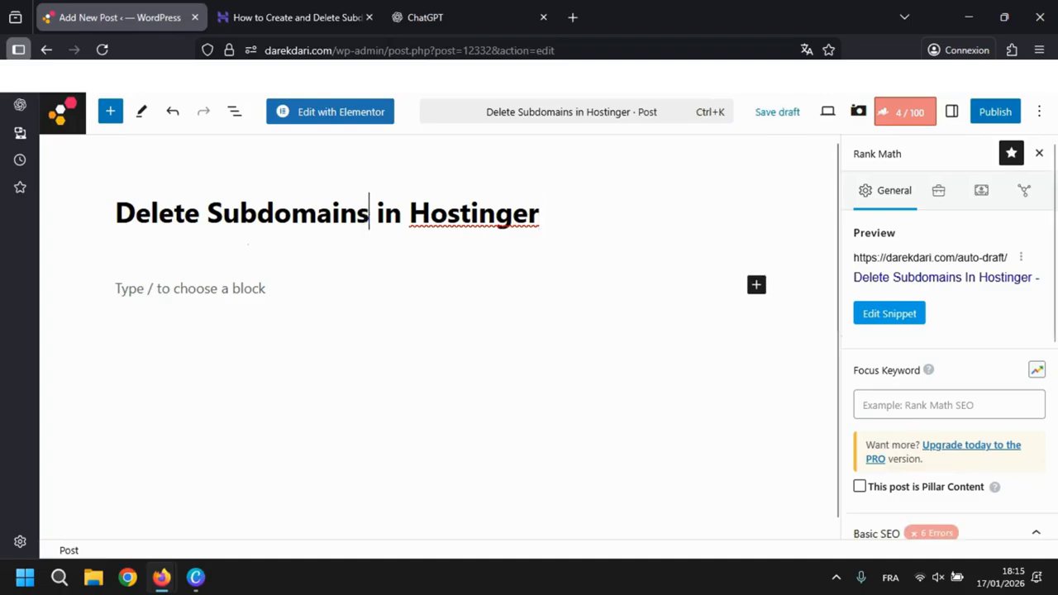
pyautogui.press('BackSpace')
pyautogui.hotkey('ctrl', 'a')
pyautogui.hotkey('ctrl', 'c')
pyautogui.press('BackSpace')
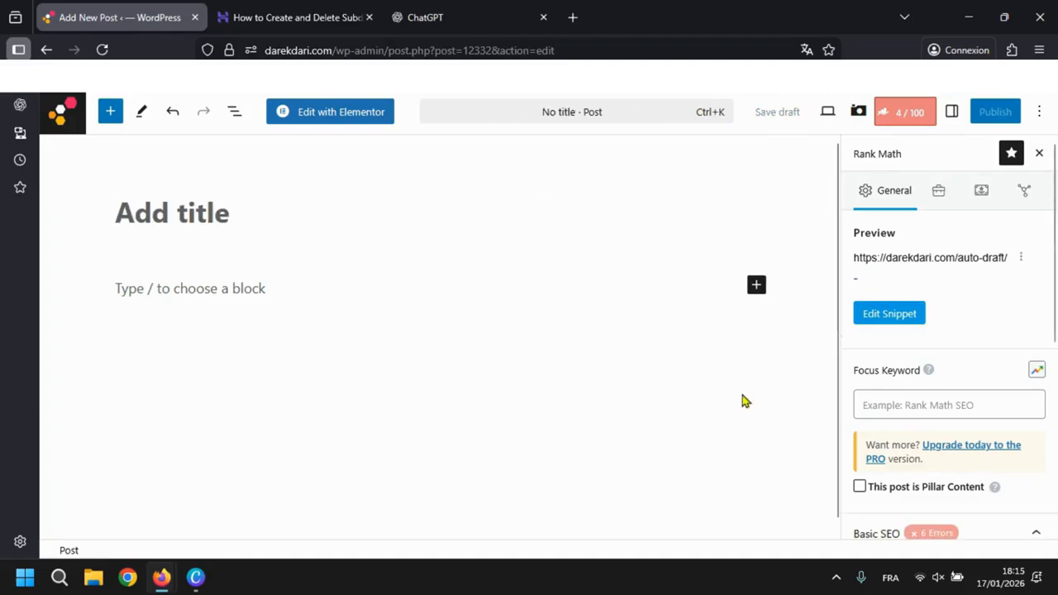
# - Set the post's Rank Math focus keyword to "Delete Subdomain in Hostinger"
pyautogui.click(905, 408)
pyautogui.hotkey('ctrl', 'v')
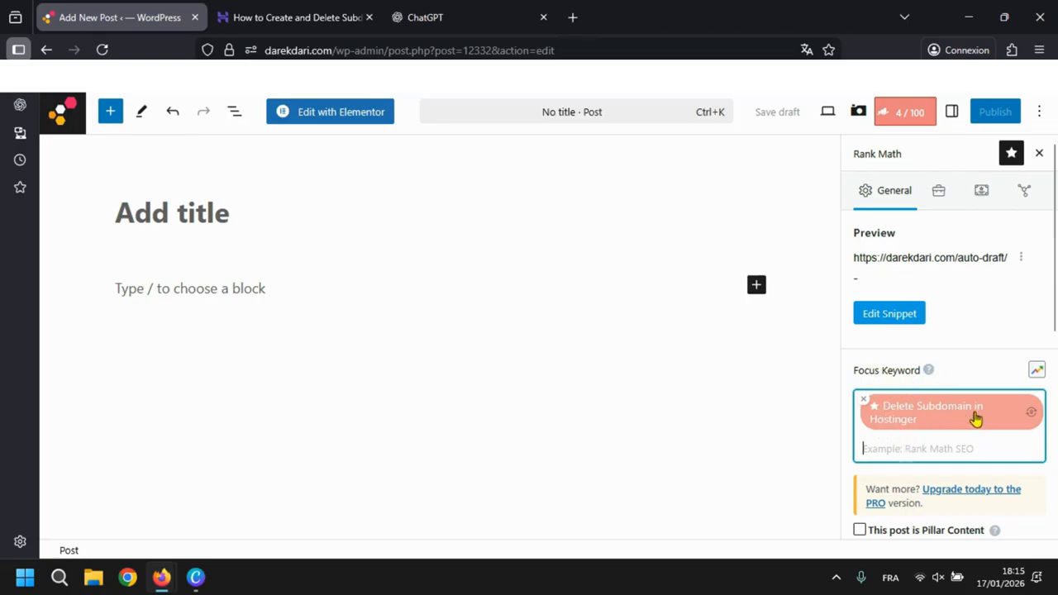
# - Check the title, permalink and description fields in the snippet editor again and close it
pyautogui.click(899, 324)
pyautogui.scroll(-3, 501, 382)
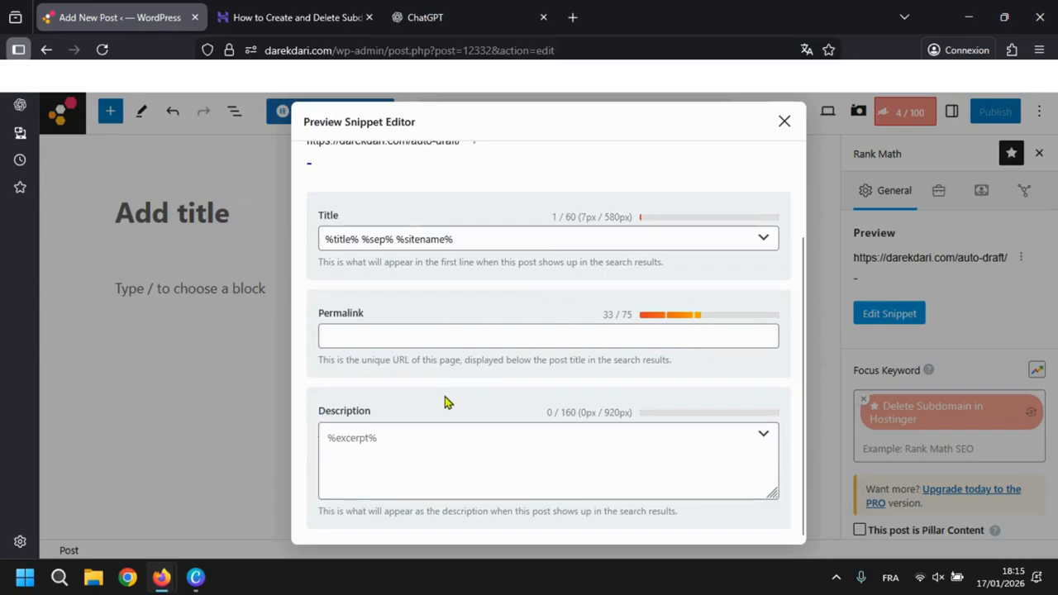
pyautogui.click(783, 123)
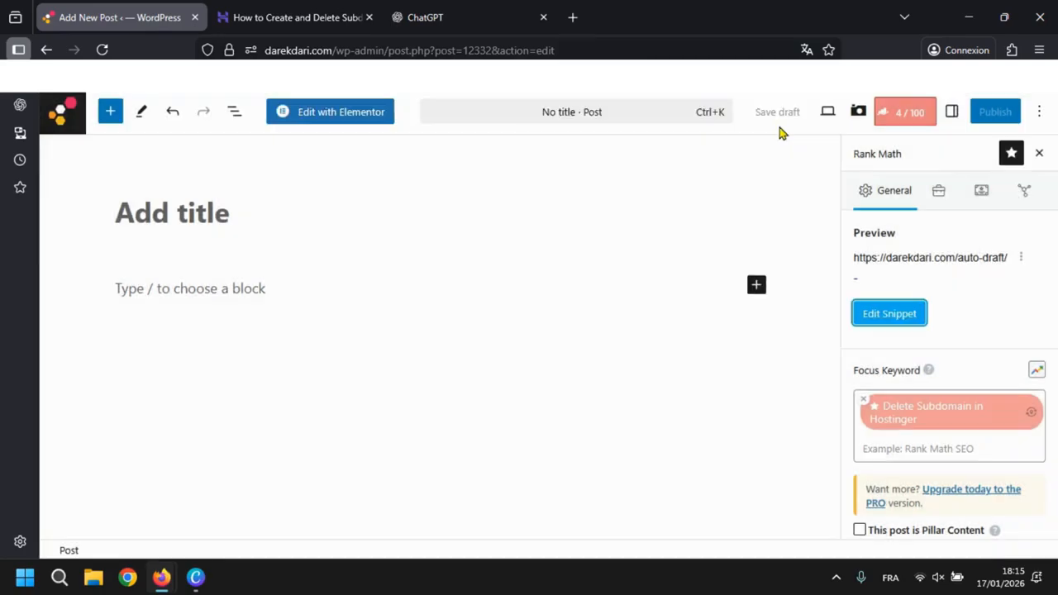
# - Ask ChatGPT to write a blog with the keyword "Delete Subdomain in Hostinger" and give a title/url/description with the keyword
pyautogui.click(430, 9)
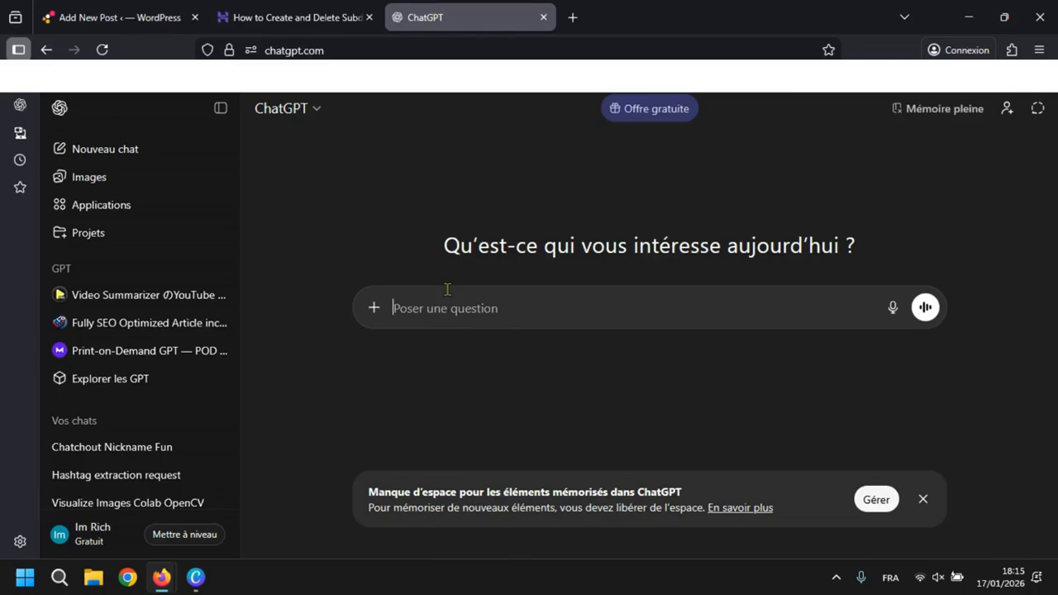
pyautogui.write('d')
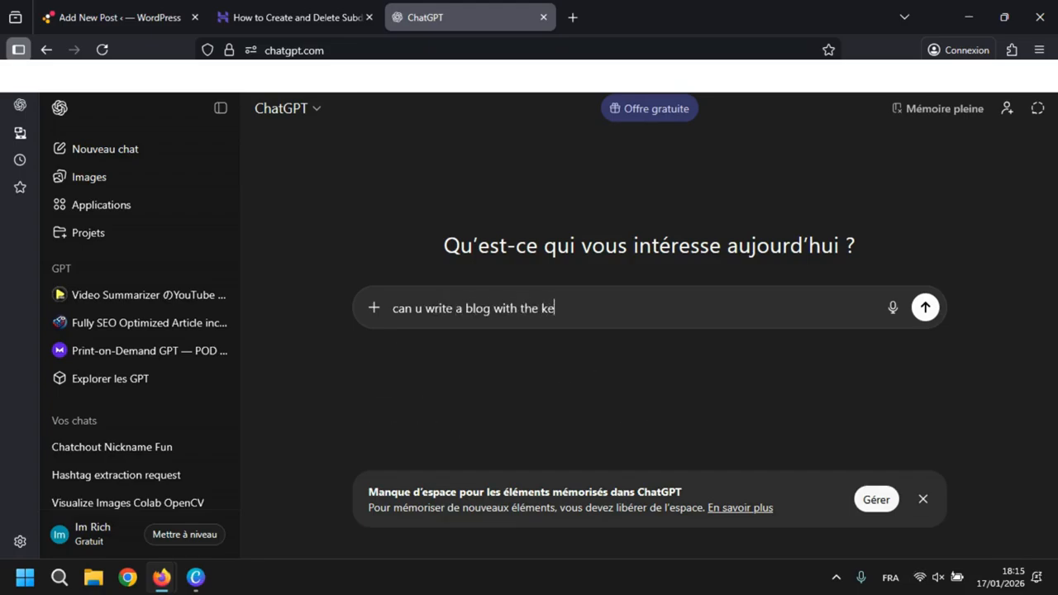
pyautogui.hotkey('ctrl', 'v')
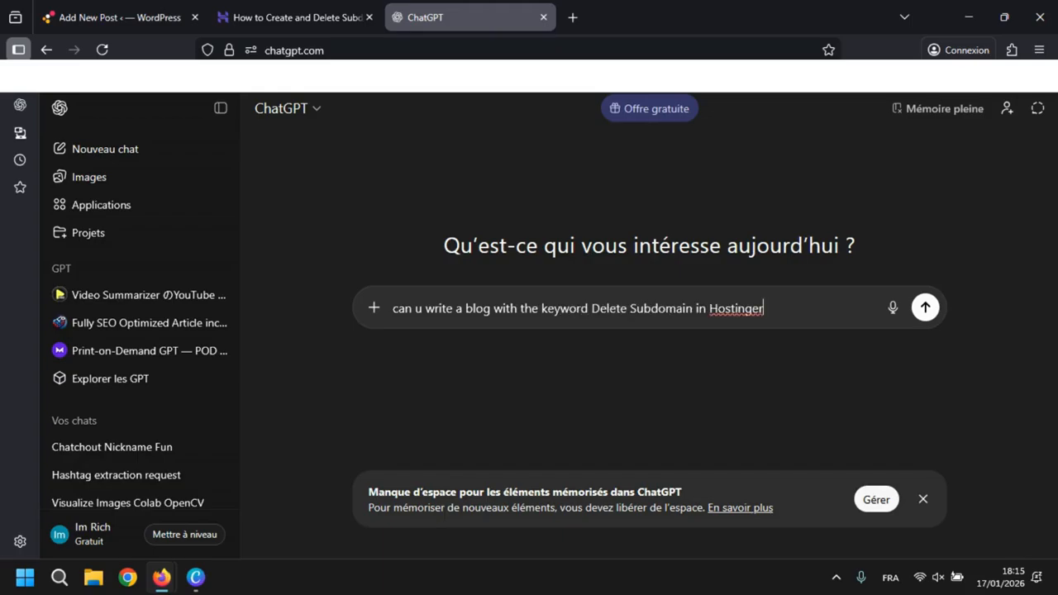
pyautogui.write('n')
pyautogui.hotkey('shift', 'Return')
pyautogui.press('BackSpace')
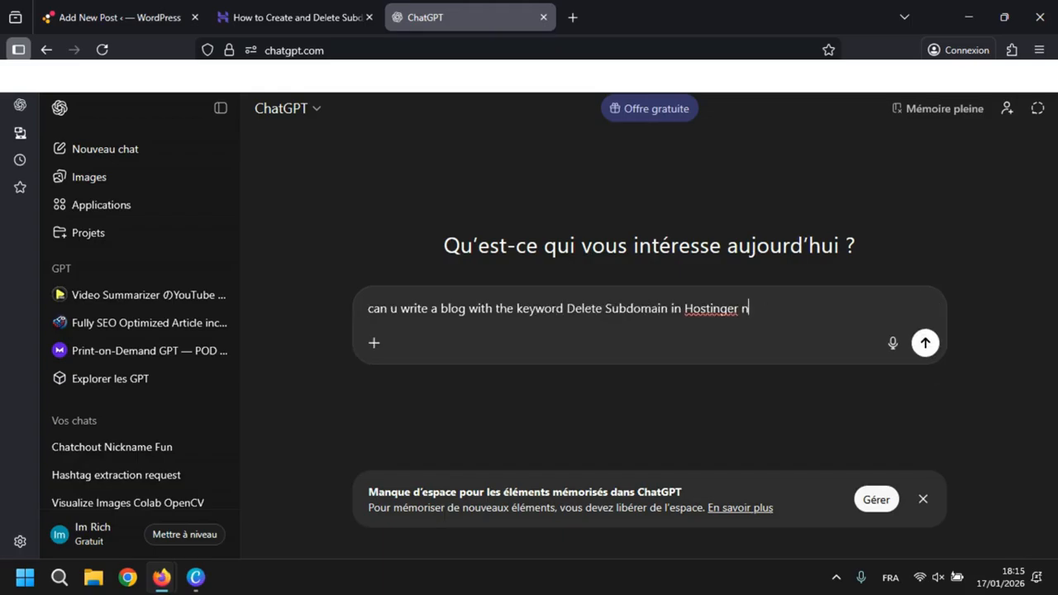
pyautogui.hotkey('shift', 'Return')
pyautogui.write('a')
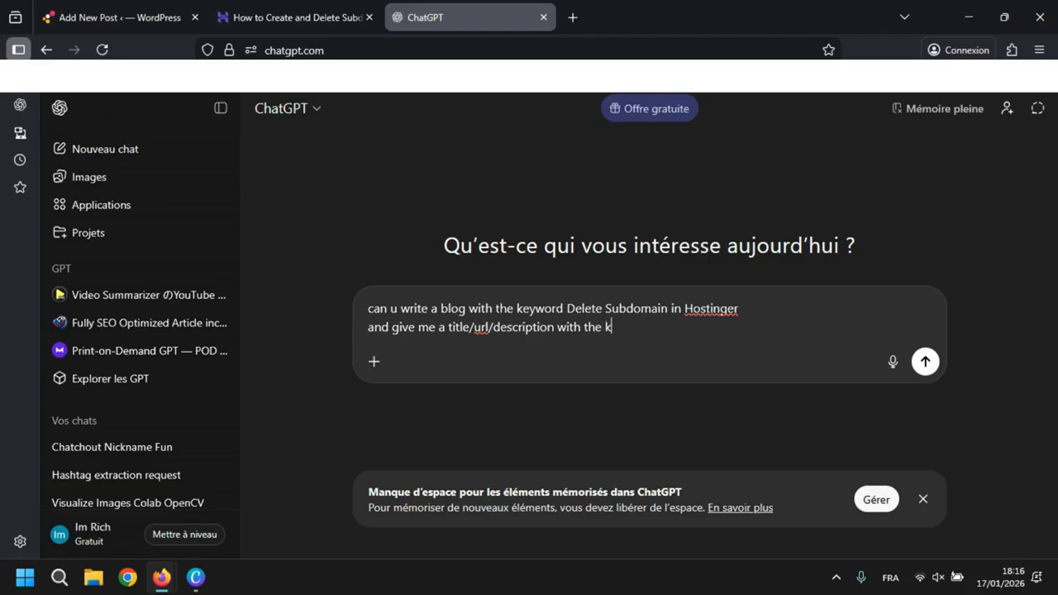
pyautogui.press('Return')
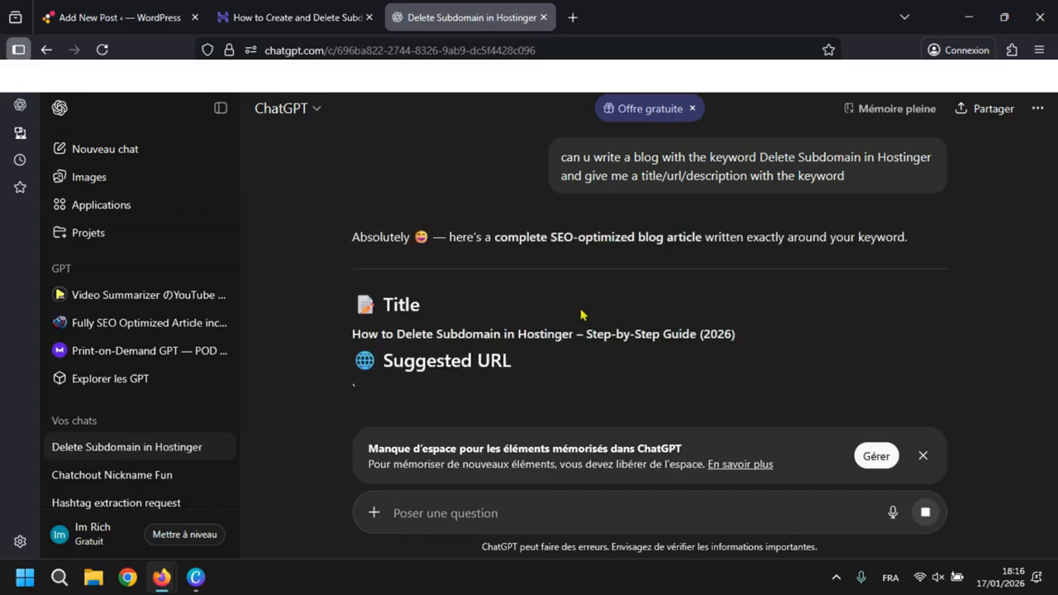
# - Copy ChatGPT's suggested title "How to Delete Subdomain in Hostinger – Step-by-Step Guide (2026)" and close the Hostinger article
pyautogui.doubleClick(392, 295)
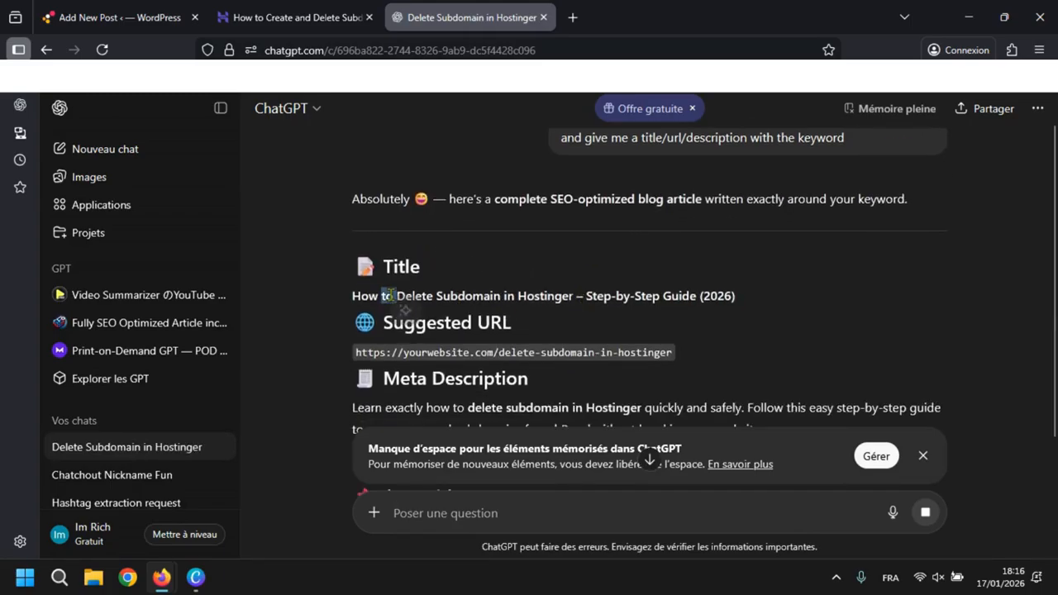
pyautogui.click(594, 295)
pyautogui.tripleClick(594, 296)
pyautogui.hotkey('ctrl', 'c')
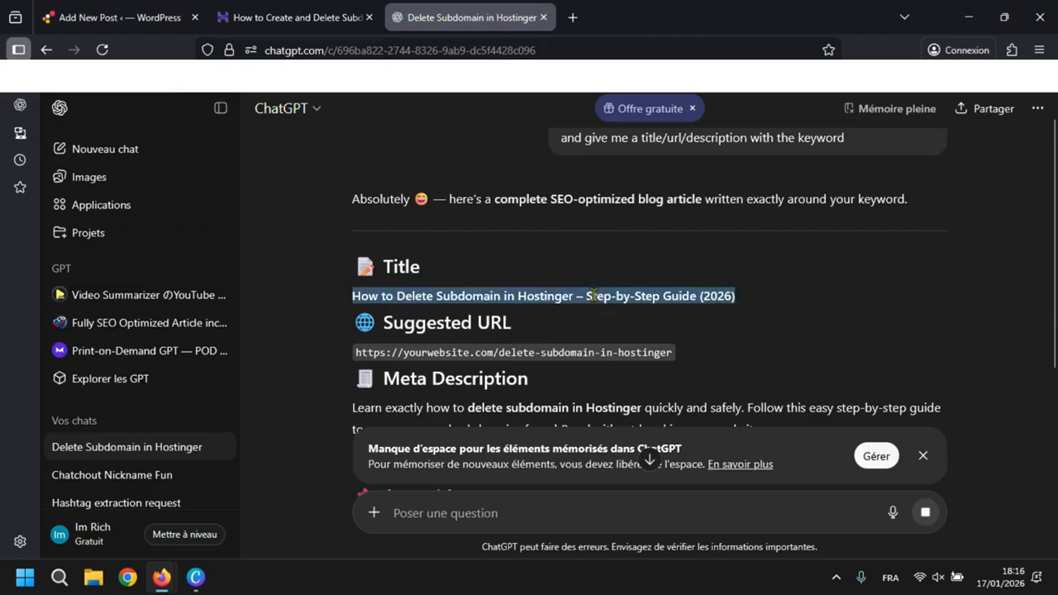
pyautogui.click(301, 16)
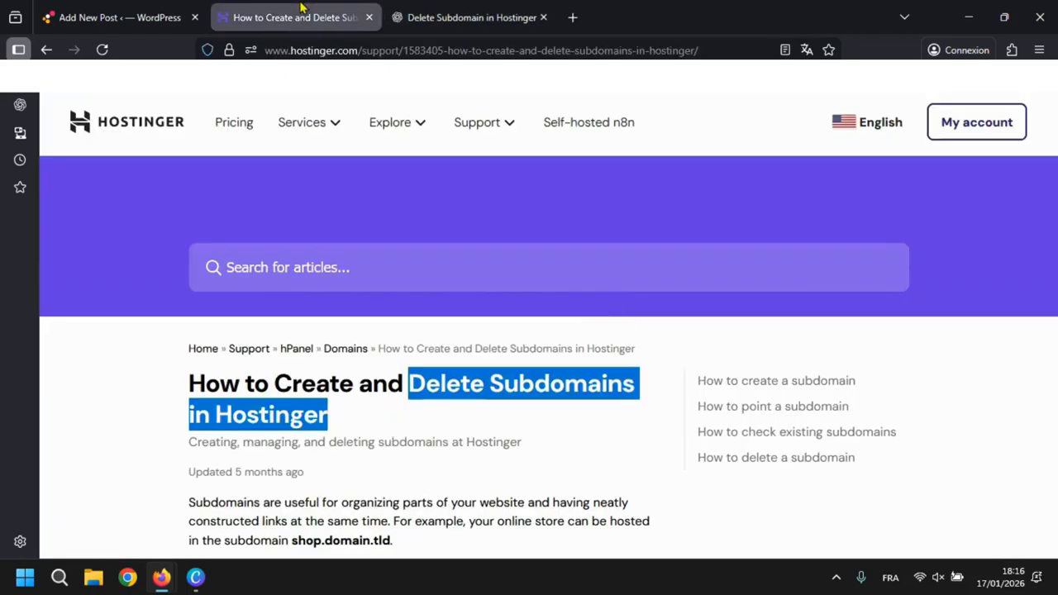
pyautogui.click(368, 17)
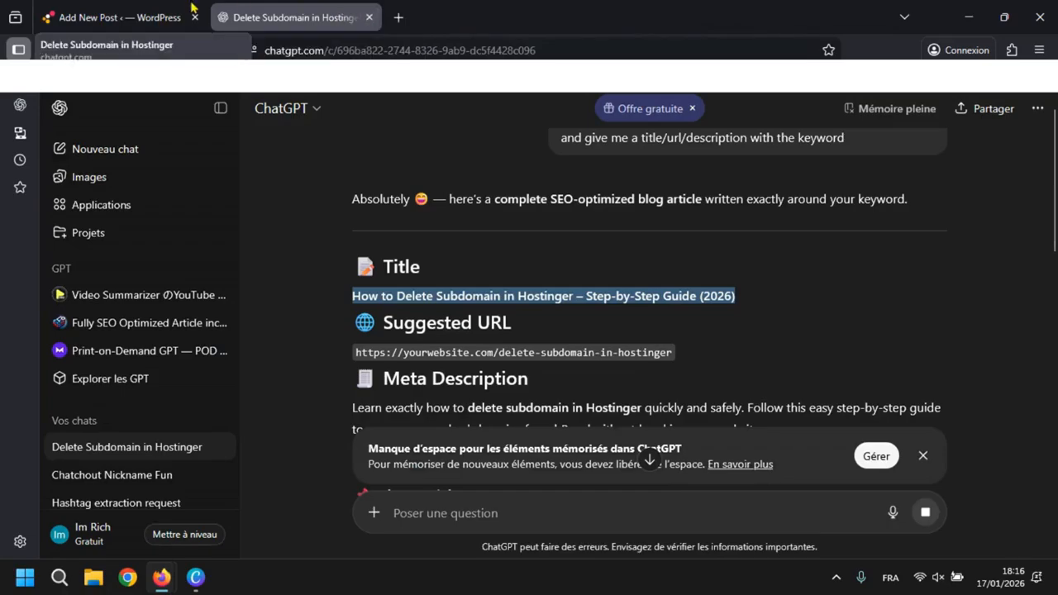
# - Replace the SEO title in the WordPress post's snippet editor with the copied ChatGPT title
pyautogui.click(177, 14)
pyautogui.click(905, 319)
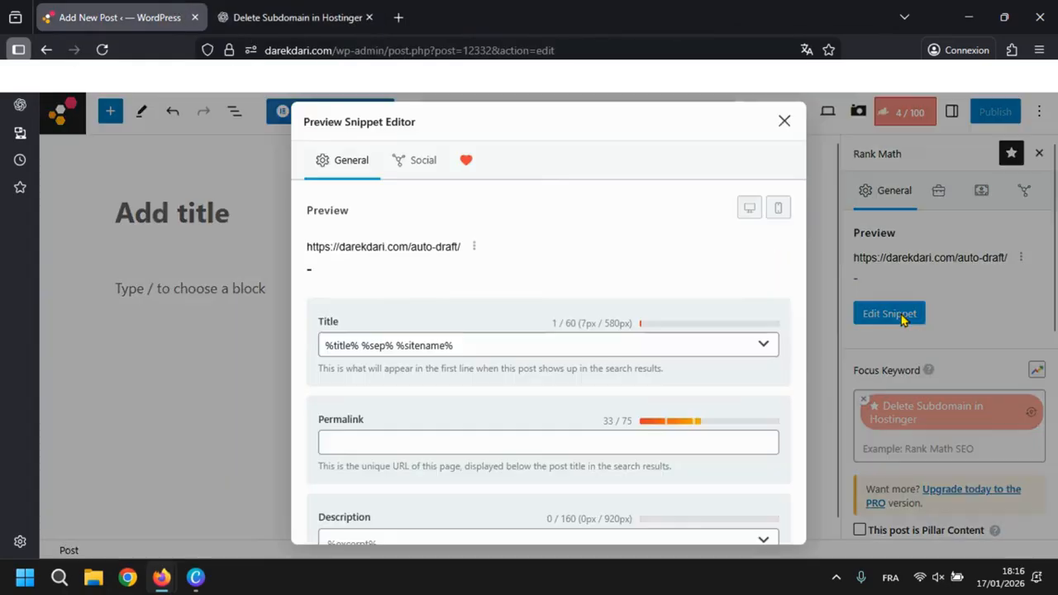
pyautogui.click(559, 341)
pyautogui.hotkey('ctrl', 'a')
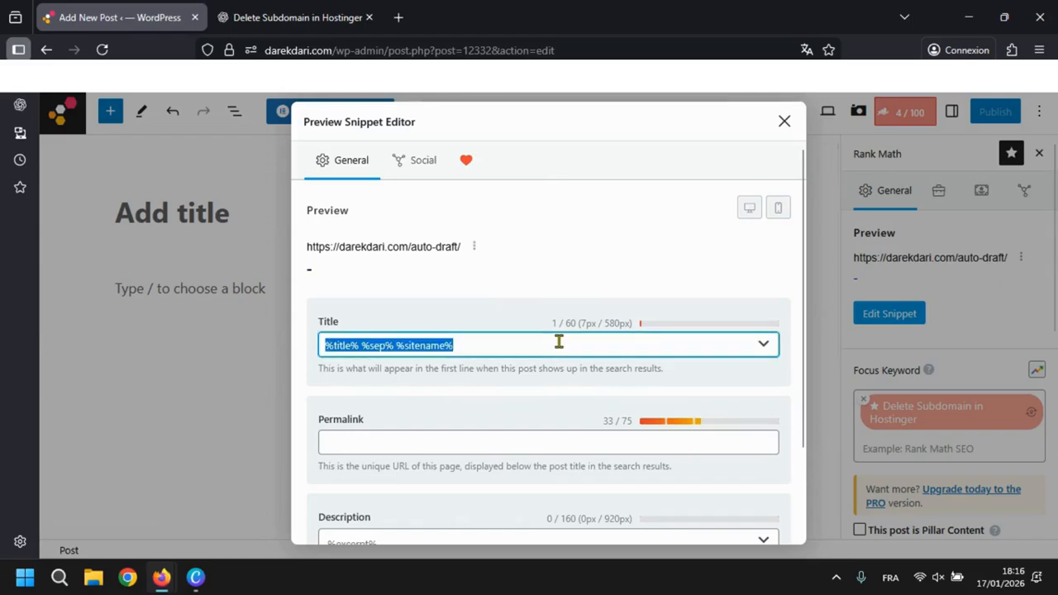
pyautogui.hotkey('ctrl', 'v')
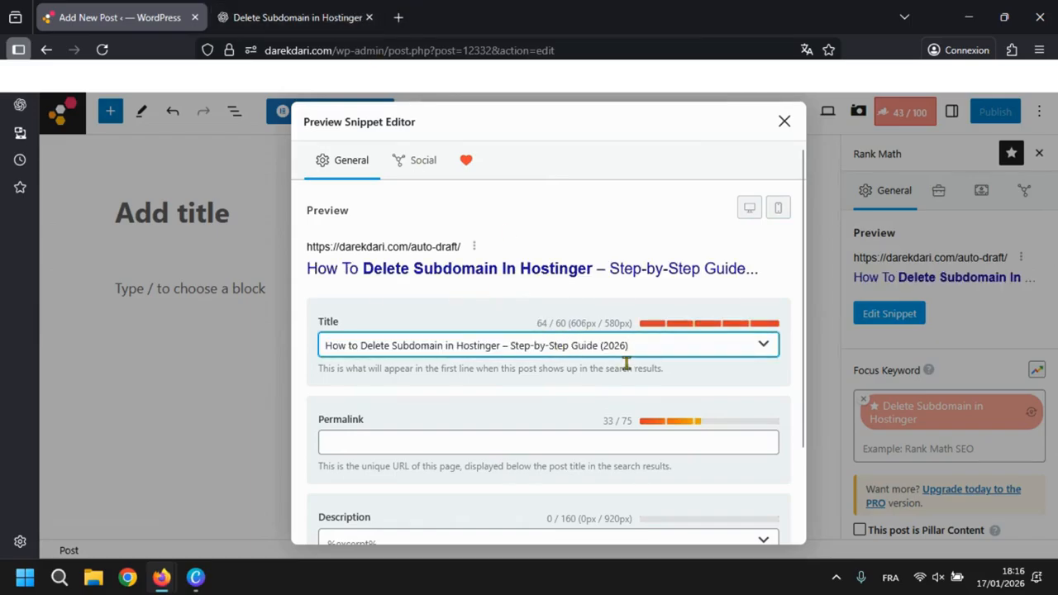
# - Shorten the snippet's SEO title to "How to Delete Subdomain in Hostinger Best Guide (2026)"
pyautogui.scroll(-1, 626, 369)
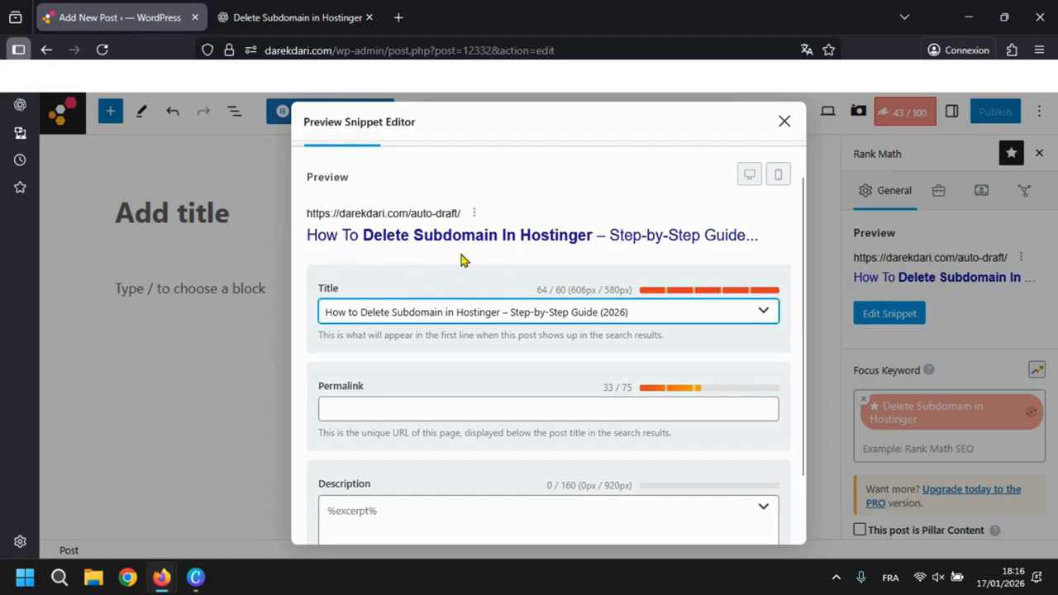
pyautogui.moveTo(555, 291); pyautogui.dragTo(567, 290)
pyautogui.click(536, 362)
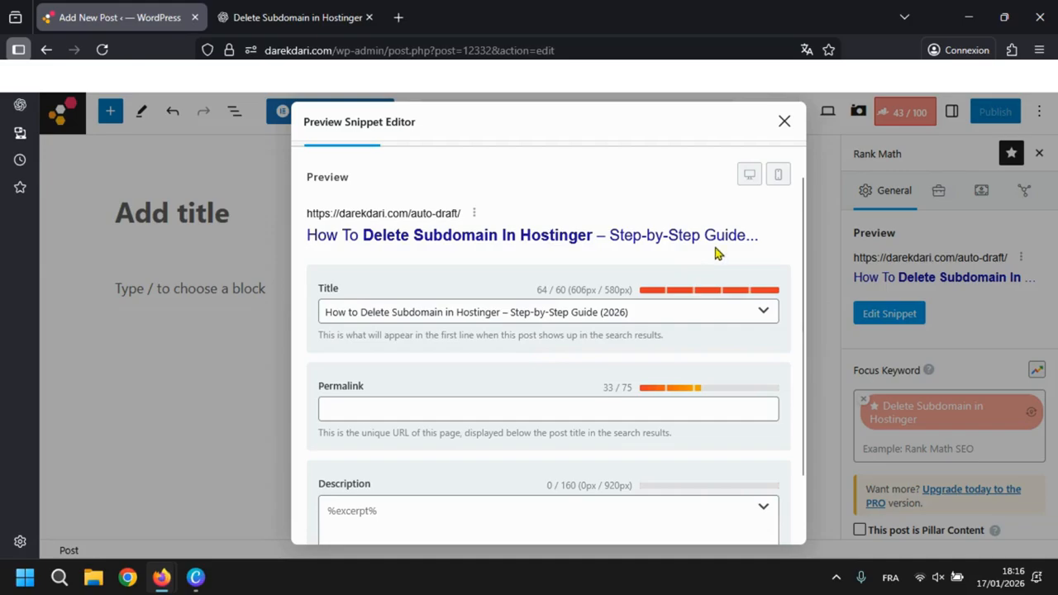
pyautogui.click(508, 312)
pyautogui.press('BackSpace')
pyautogui.press('BackSpace')
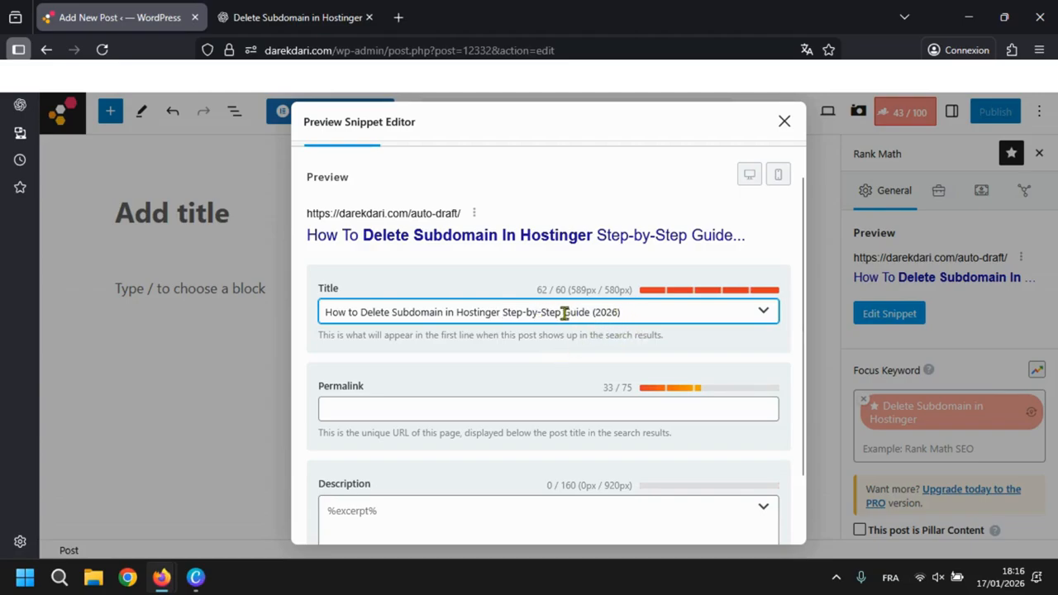
pyautogui.moveTo(564, 312); pyautogui.dragTo(507, 313)
pyautogui.press('BackSpace')
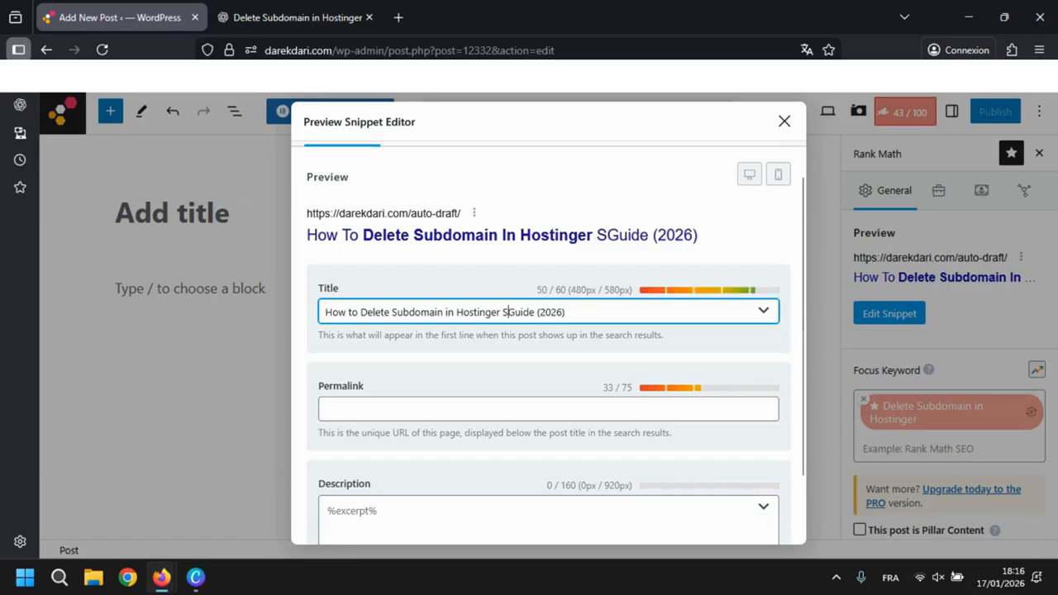
pyautogui.press('BackSpace')
pyautogui.write('Best')
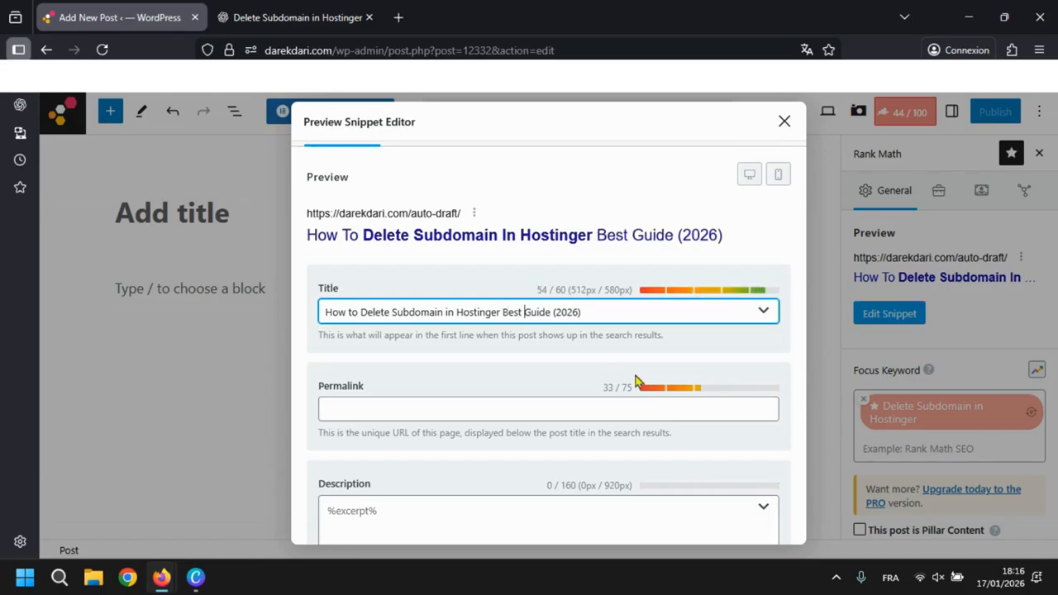
# - Copy the slug from ChatGPT's suggested URL and set the post's permalink to "delete-subdomain-in-hostinger"
pyautogui.scroll(-1, 636, 380)
pyautogui.click(319, 17)
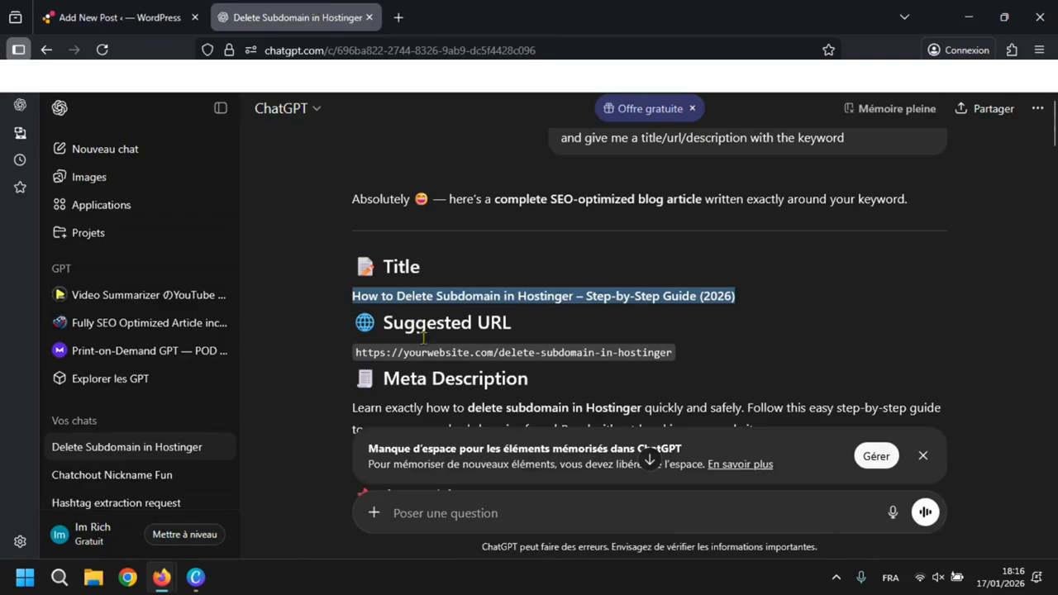
pyautogui.moveTo(500, 352)
pyautogui.mouseDown()
pyautogui.moveTo(678, 358)
pyautogui.moveTo(499, 352)
pyautogui.mouseUp()
pyautogui.hotkey('ctrl', 'c')
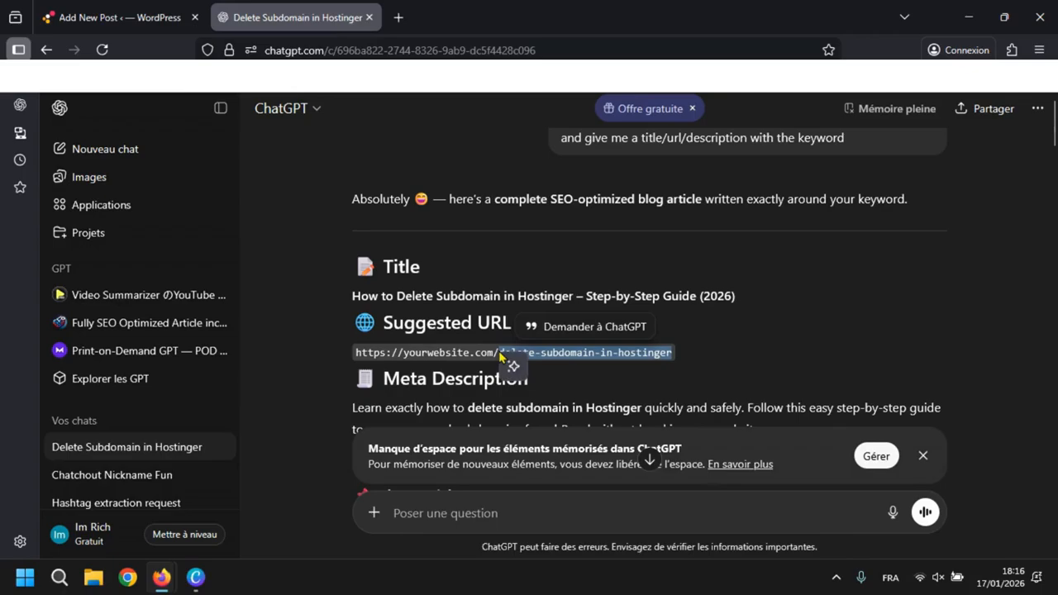
pyautogui.click(122, 18)
pyautogui.click(371, 376)
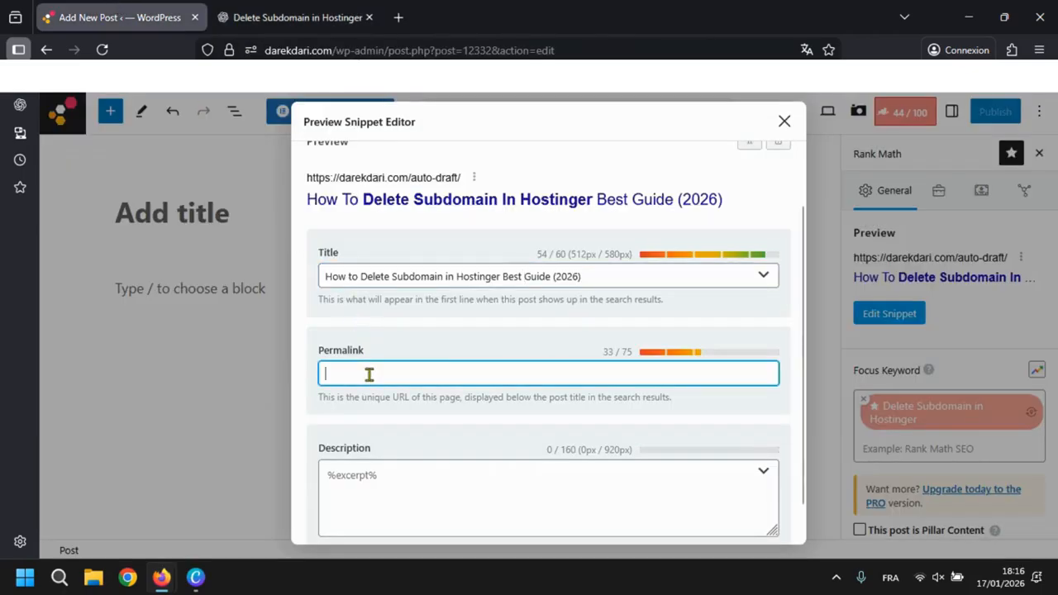
pyautogui.hotkey('ctrl', 'v')
pyautogui.scroll(-1, 370, 375)
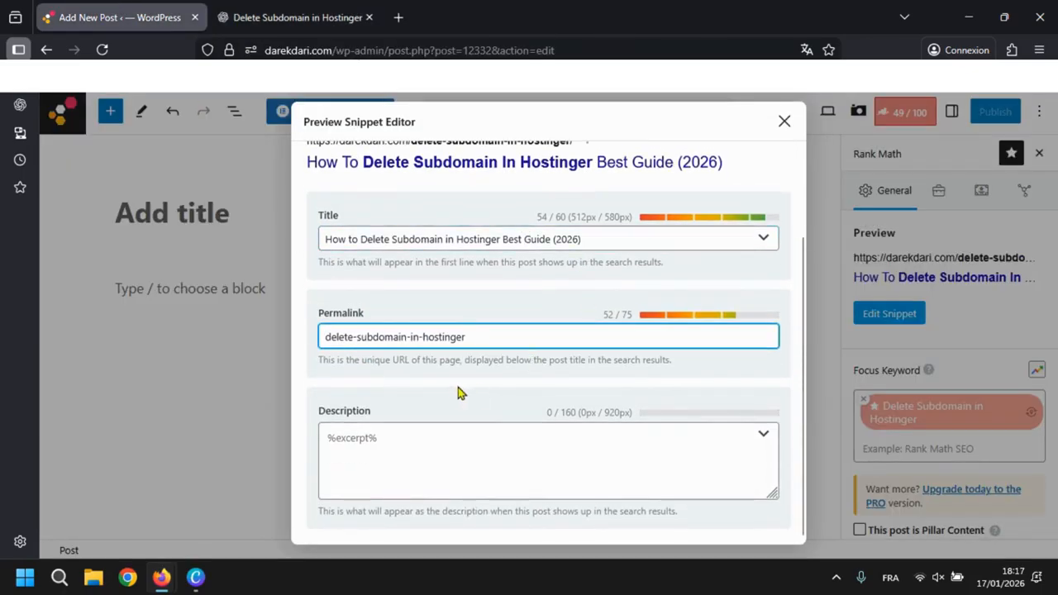
# - Copy ChatGPT's meta description and paste it into the post's snippet description
pyautogui.click(444, 451)
pyautogui.hotkey('ctrl', 'Tab')
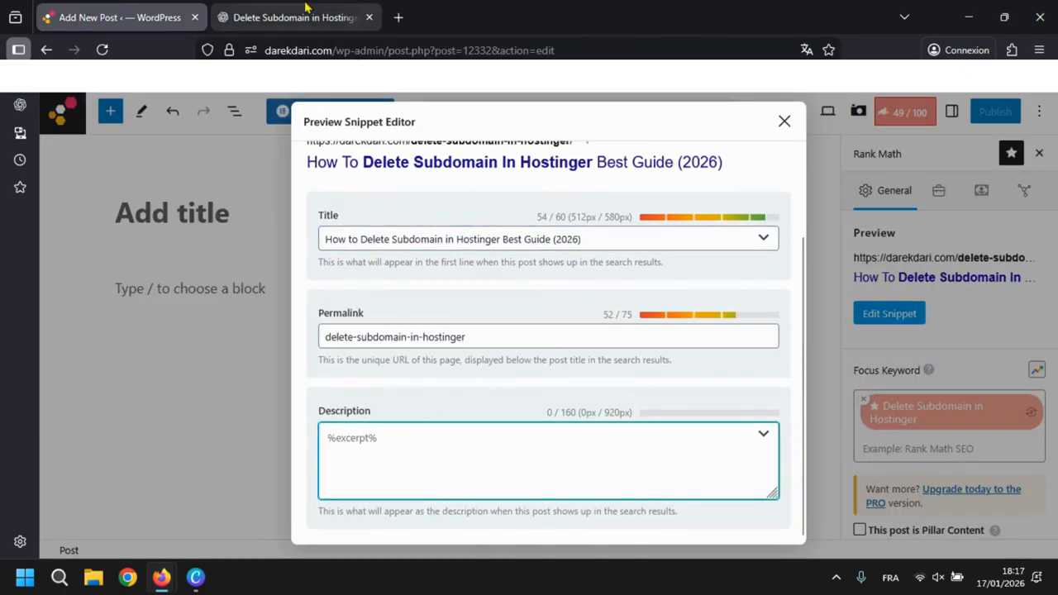
pyautogui.scroll(-2, 467, 221)
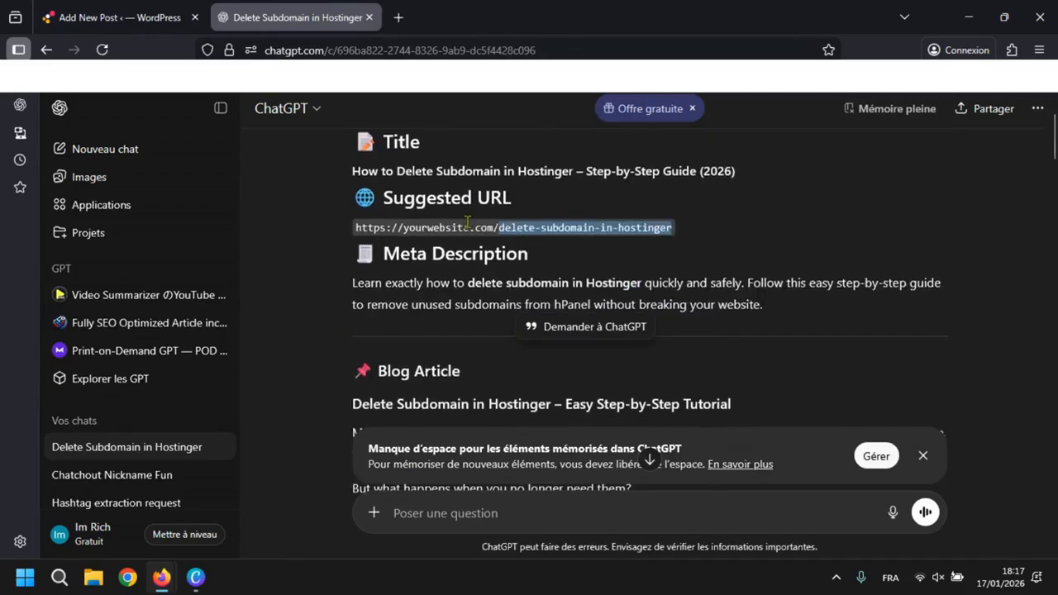
pyautogui.tripleClick(379, 299)
pyautogui.hotkey('ctrl', 'c')
pyautogui.click(379, 299)
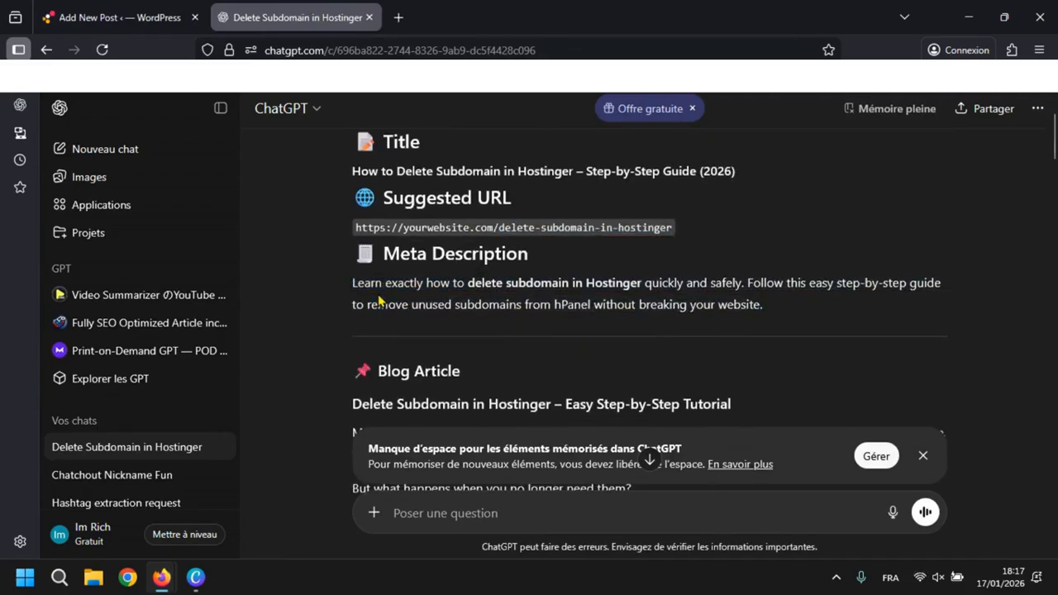
pyautogui.click(132, 15)
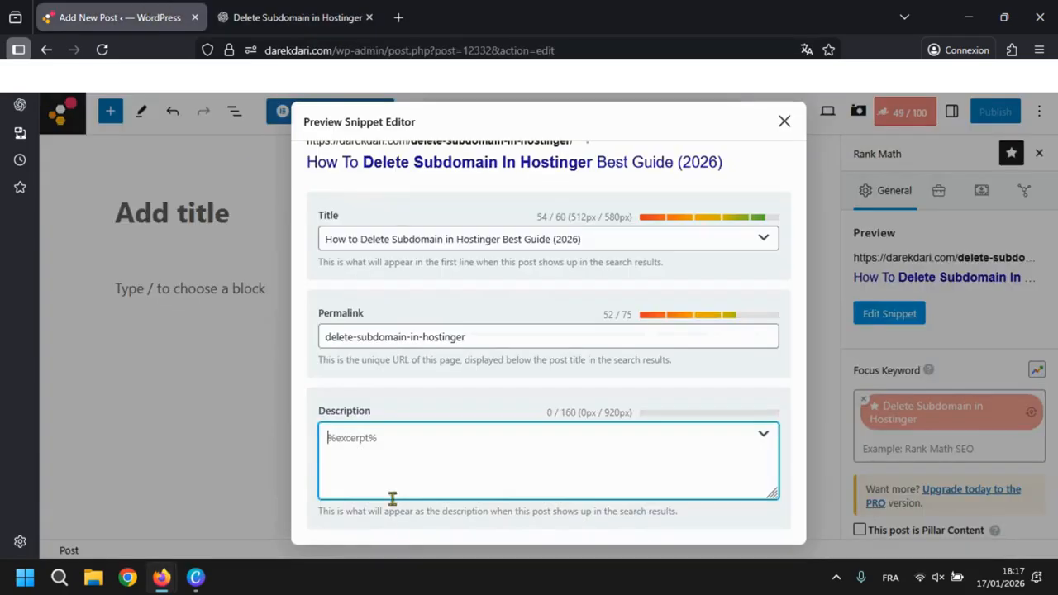
pyautogui.hotkey('ctrl', 'v')
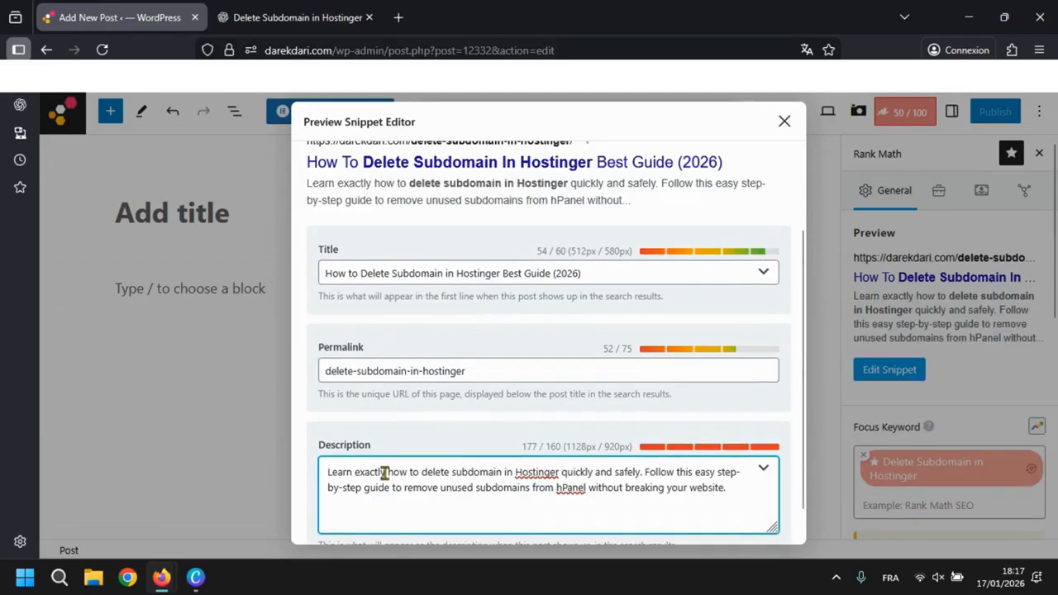
# - Trim "without breaking your website." from the end of the snippet description and check its length indicator
pyautogui.scroll(-1, 549, 460)
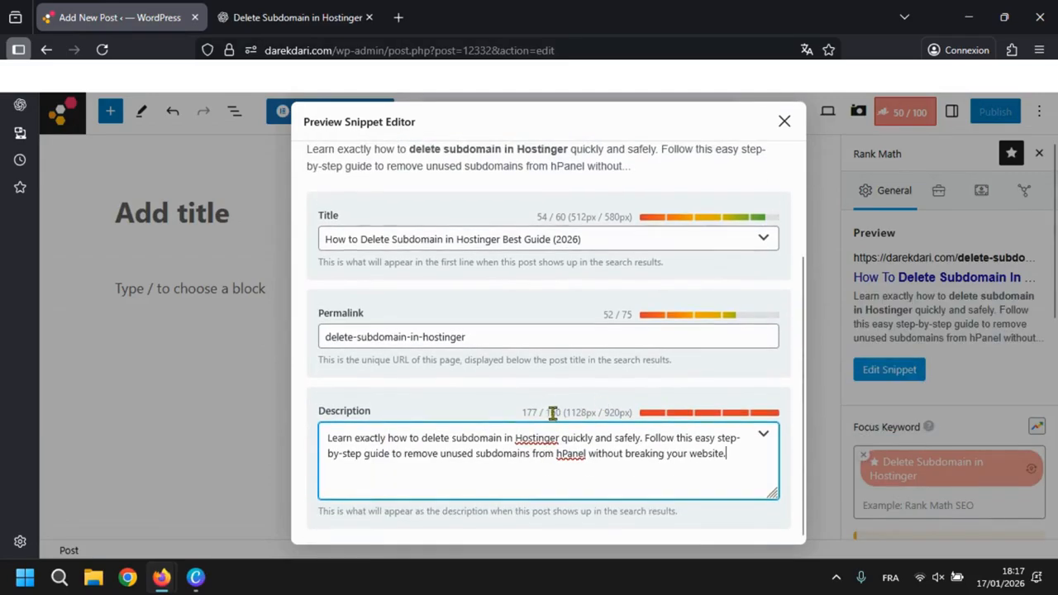
pyautogui.moveTo(740, 452); pyautogui.dragTo(626, 453)
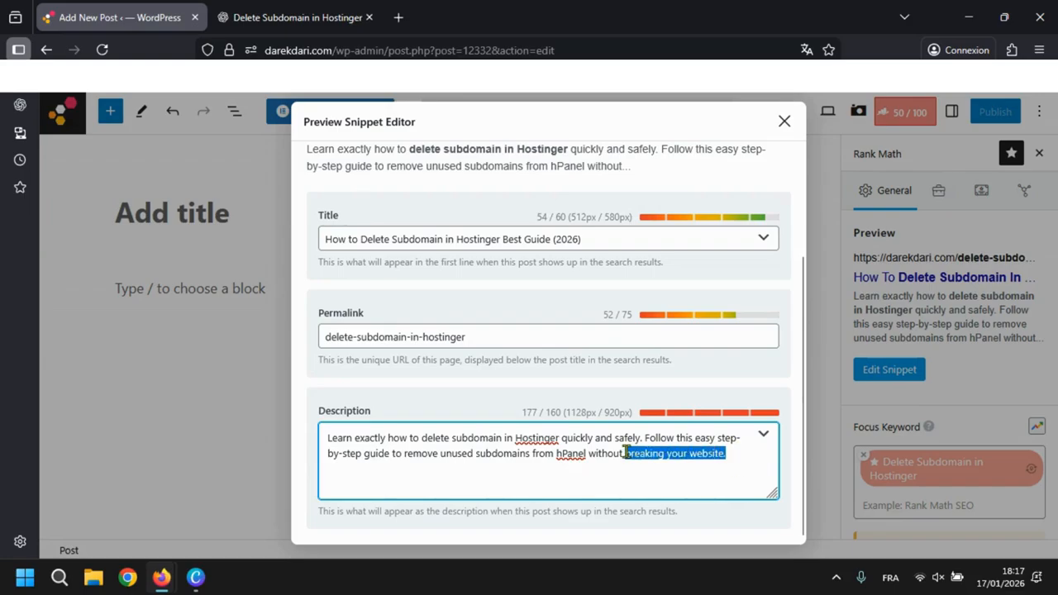
pyautogui.press('BackSpace')
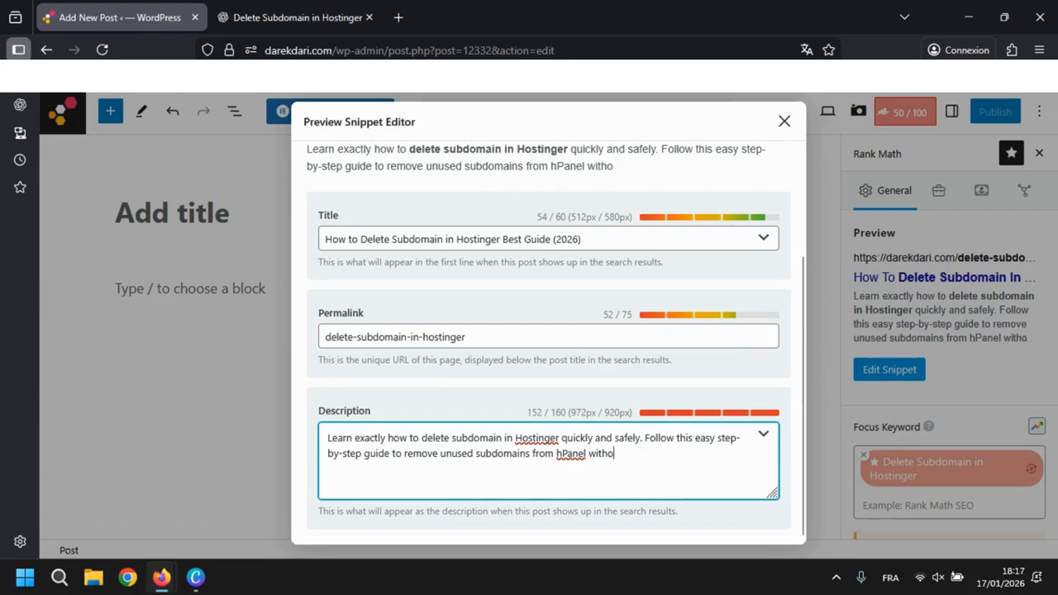
pyautogui.press('BackSpace')
pyautogui.press('BackSpace')
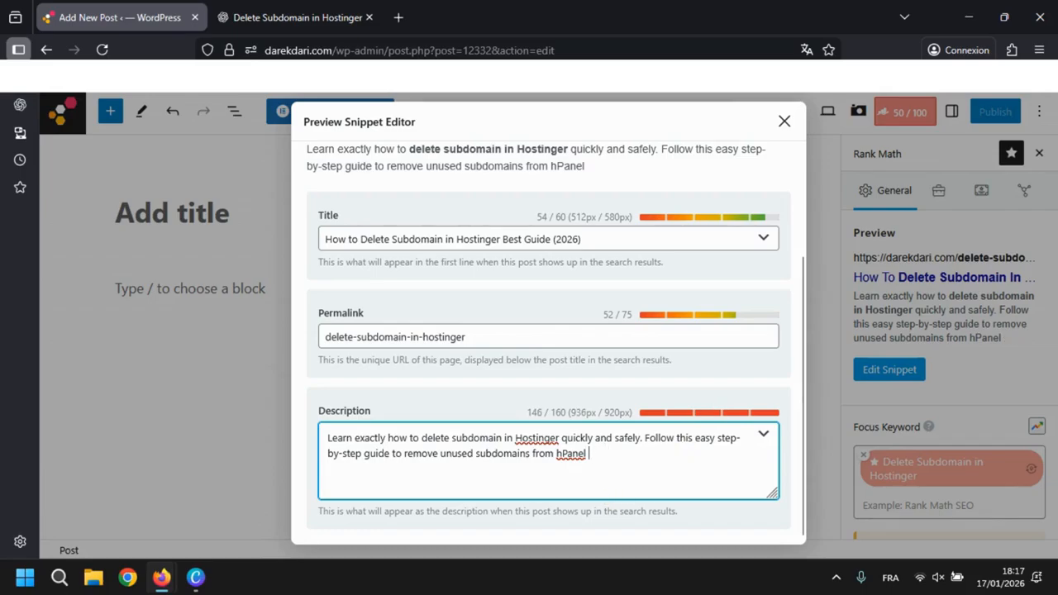
pyautogui.moveTo(549, 413); pyautogui.dragTo(517, 416)
pyautogui.click(694, 411)
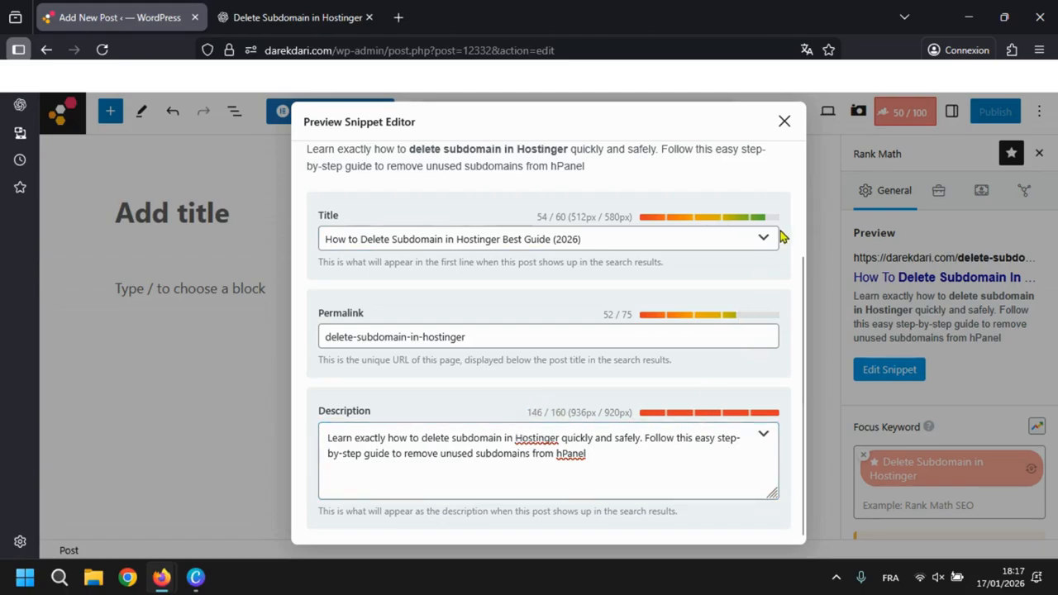
# - Remove "from hPanel" so the description ends with "remove unused subdomains.", and close the snippet editor
pyautogui.doubleClick(570, 454)
pyautogui.press('BackSpace')
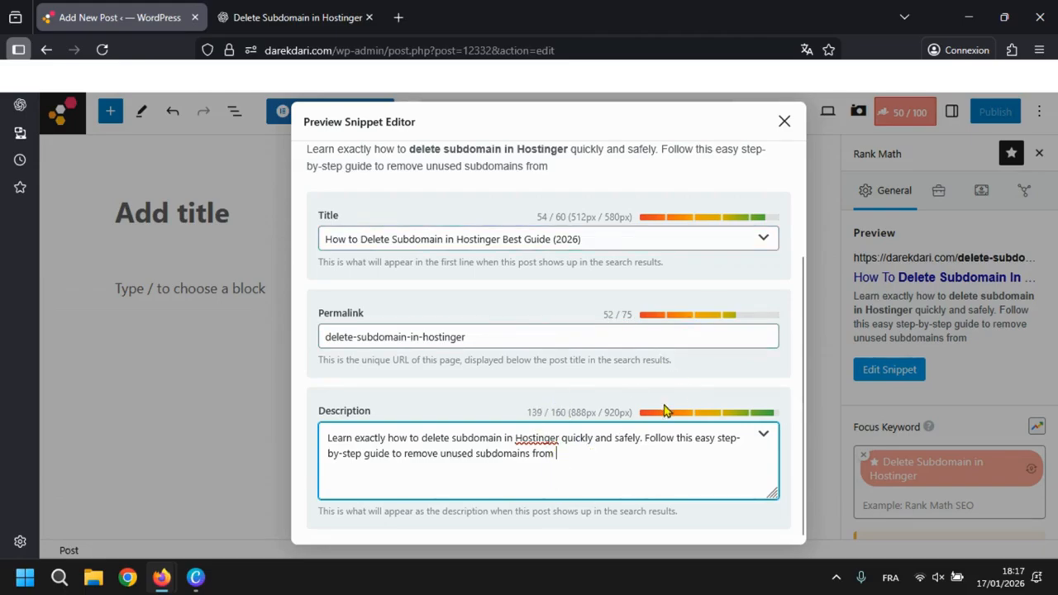
pyautogui.doubleClick(541, 454)
pyautogui.press('BackSpace')
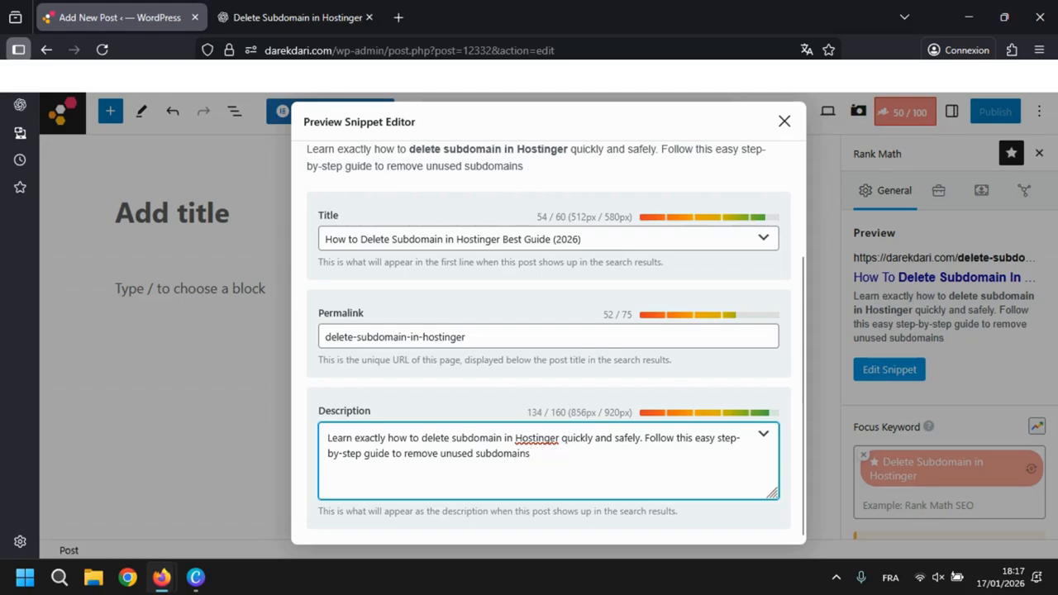
pyautogui.click(785, 123)
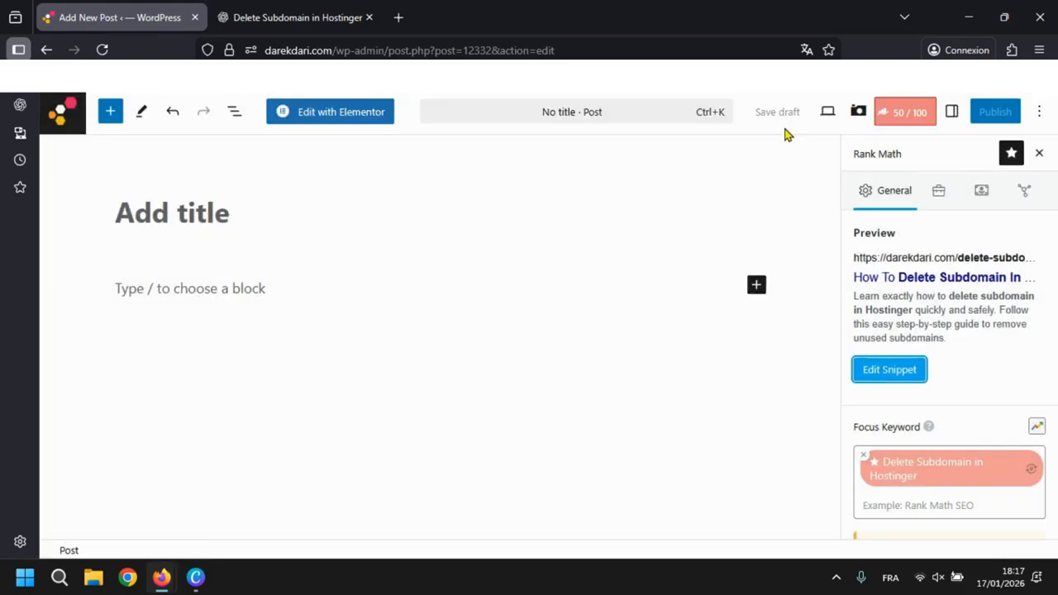
# - Review Rank Math's Basic SEO checks on keyword use and content length, and look over the ChatGPT answer again
pyautogui.scroll(-6, 891, 294)
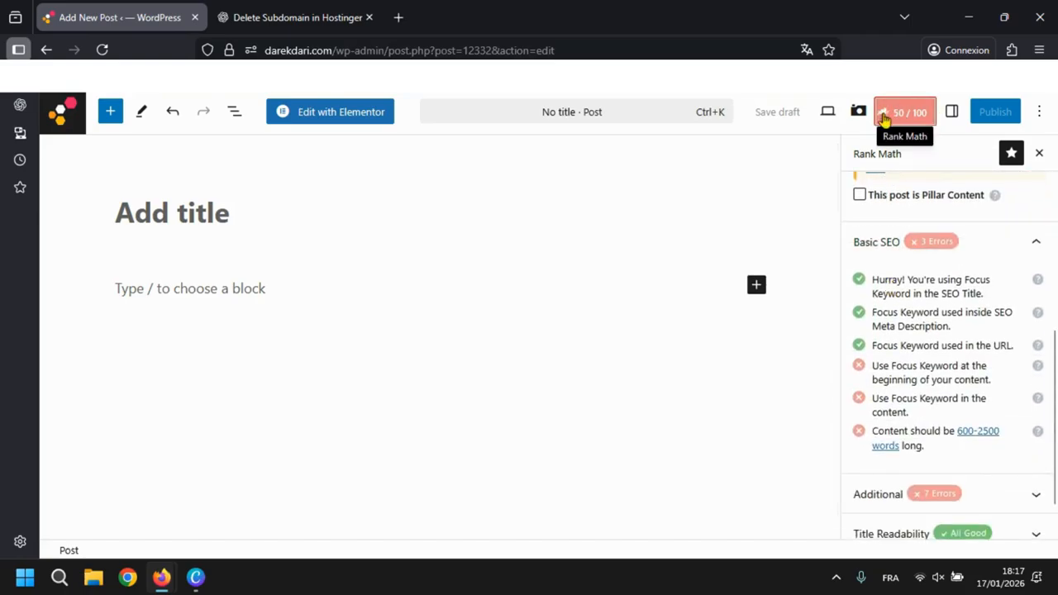
pyautogui.scroll(-1, 885, 282)
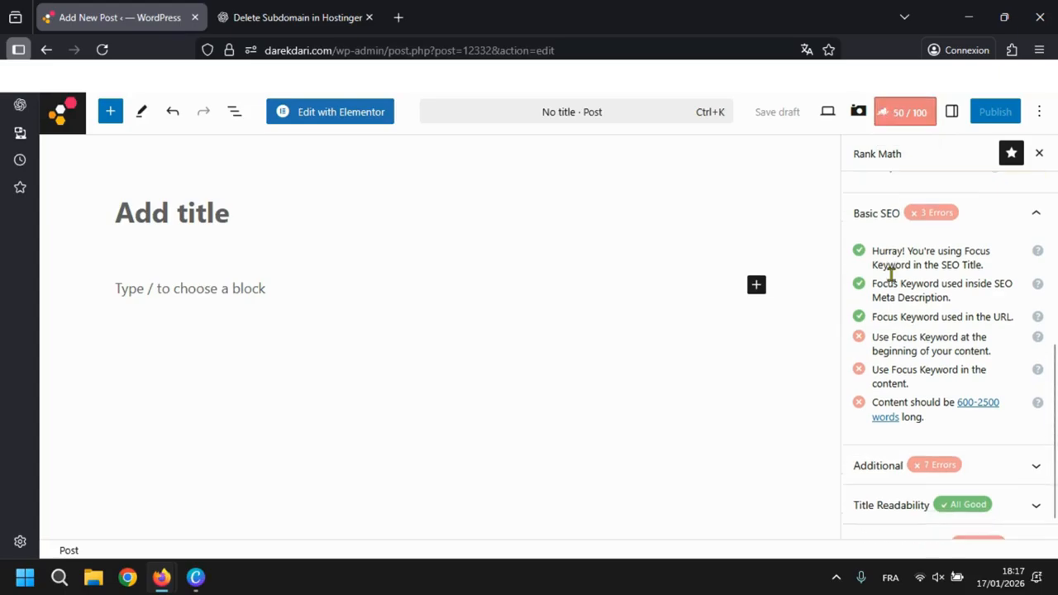
pyautogui.moveTo(883, 332); pyautogui.dragTo(987, 332)
pyautogui.moveTo(893, 347); pyautogui.dragTo(983, 350)
pyautogui.click(314, 11)
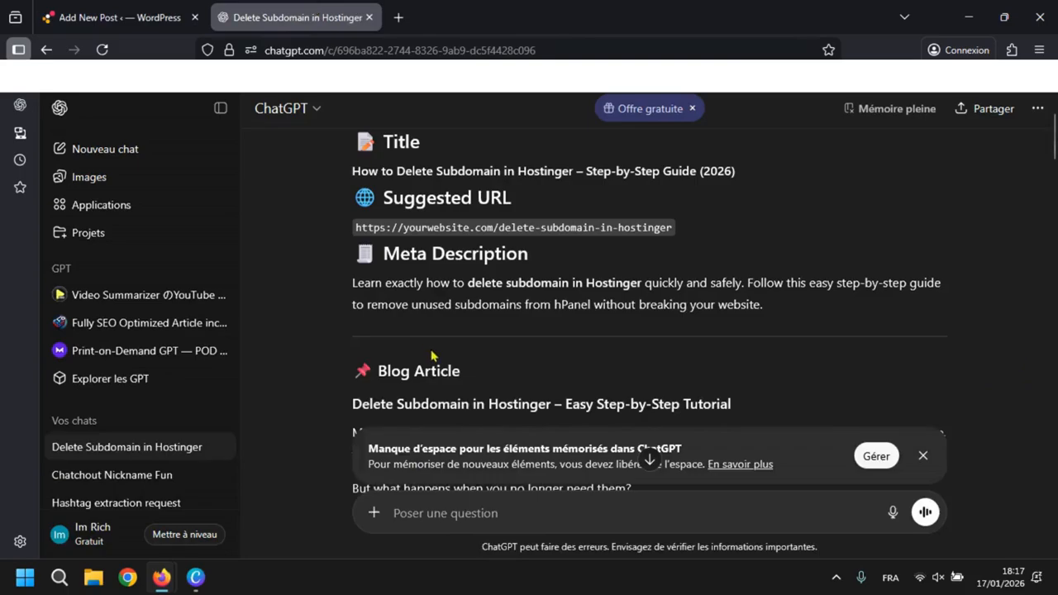
pyautogui.scroll(2, 435, 355)
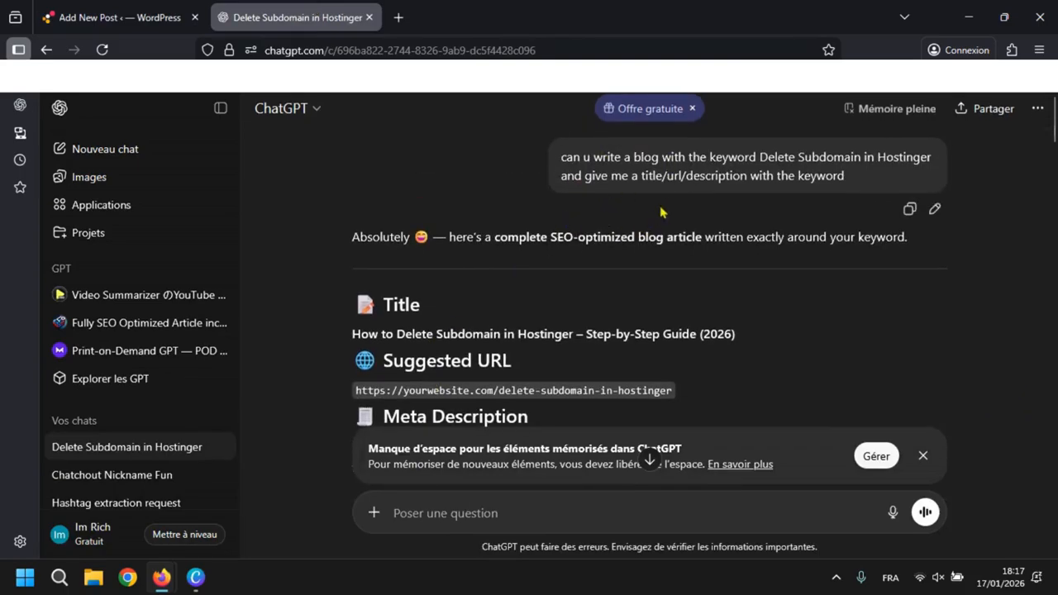
pyautogui.click(145, 12)
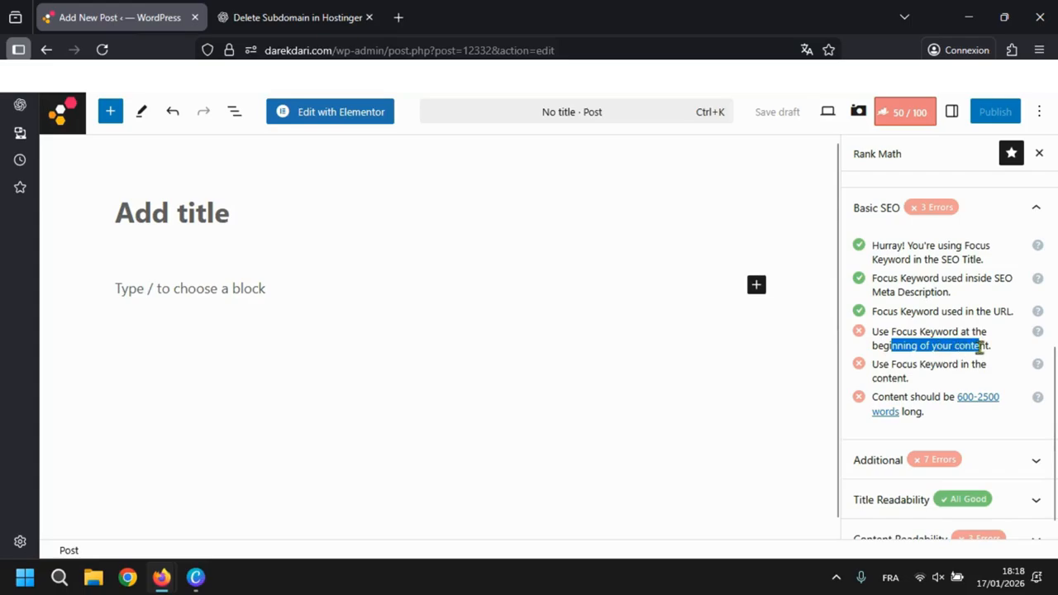
pyautogui.scroll(-1, 943, 370)
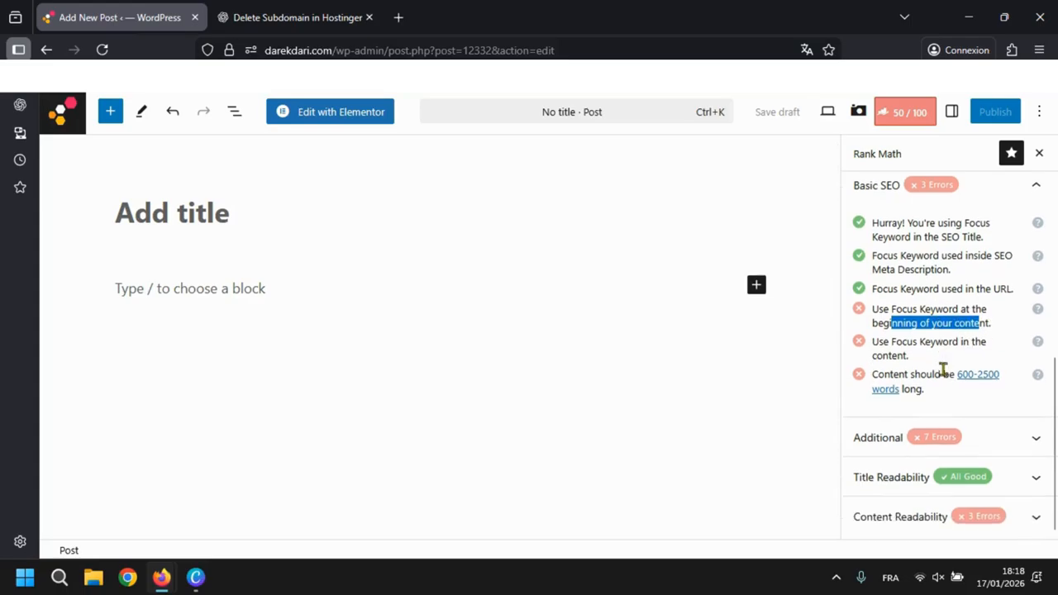
# - Copy the blog article from ChatGPT, starting at its "Delete Subdomain in Hostinger" heading, and paste it into the post body
pyautogui.click(297, 18)
pyautogui.scroll(-3, 351, 200)
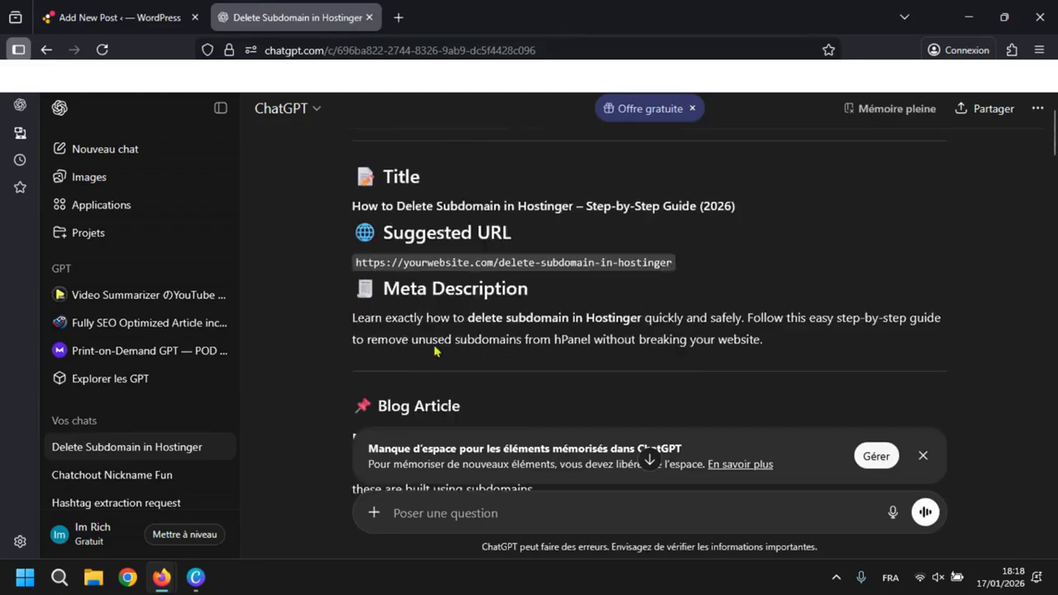
pyautogui.scroll(-2, 354, 304)
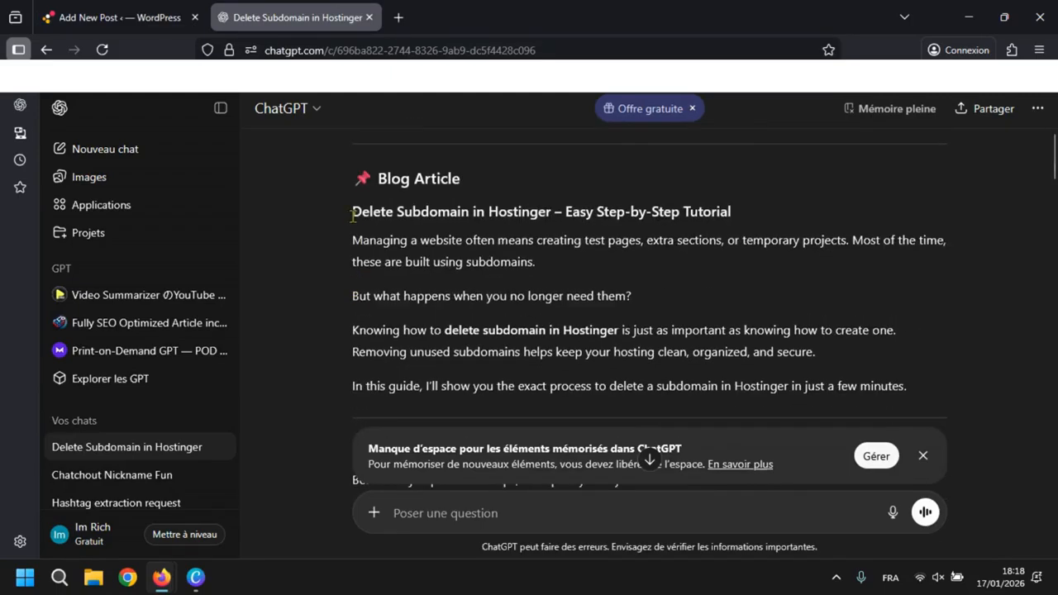
pyautogui.moveTo(352, 218); pyautogui.dragTo(622, 176)
pyautogui.click(116, 17)
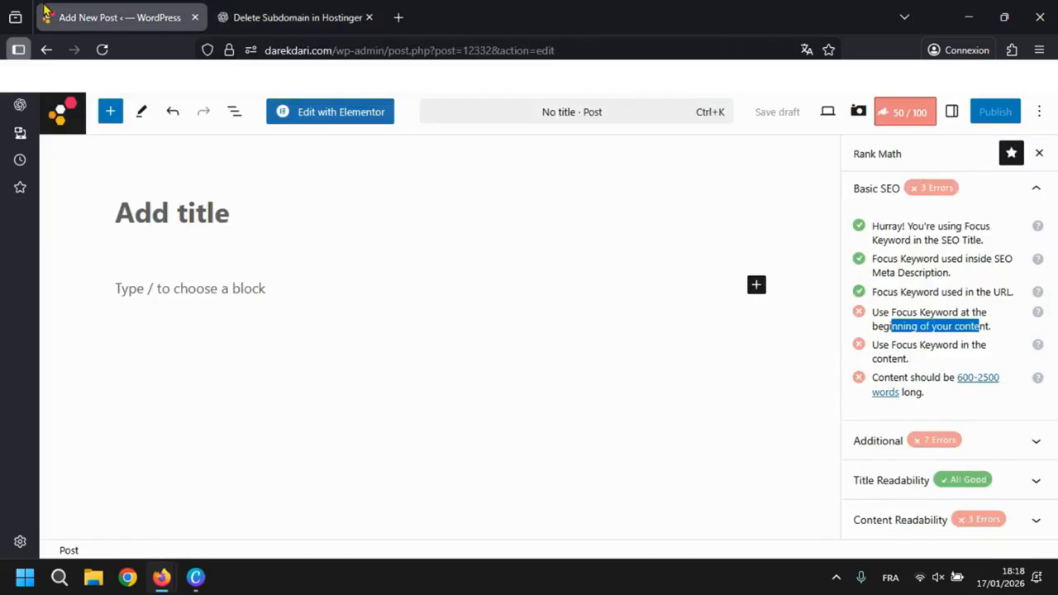
pyautogui.click(239, 290)
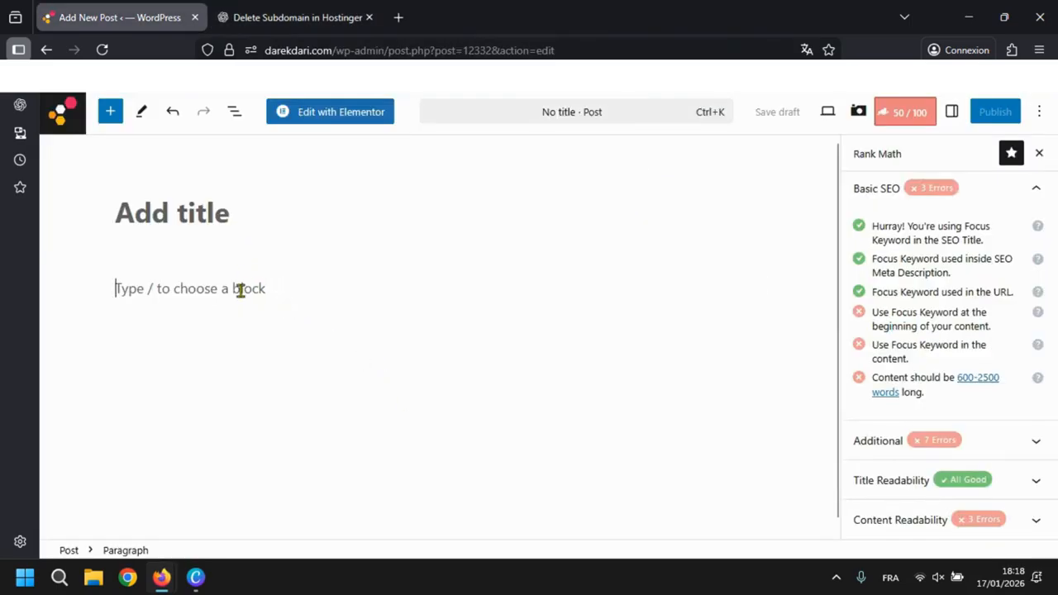
pyautogui.hotkey('ctrl', 'v')
pyautogui.scroll(8, 352, 291)
pyautogui.scroll(-10, 352, 291)
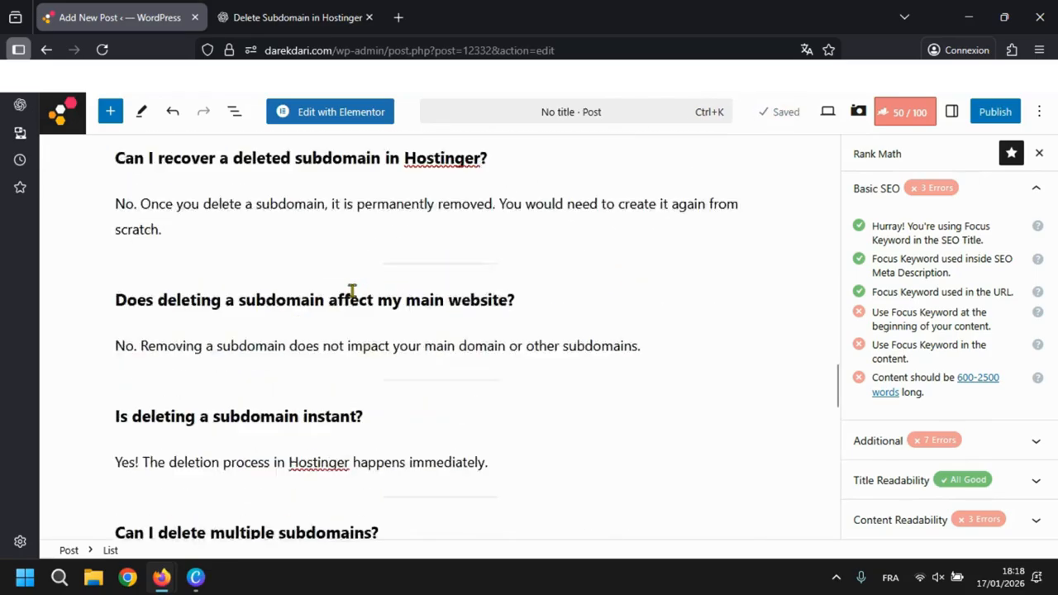
pyautogui.scroll(20, 423, 270)
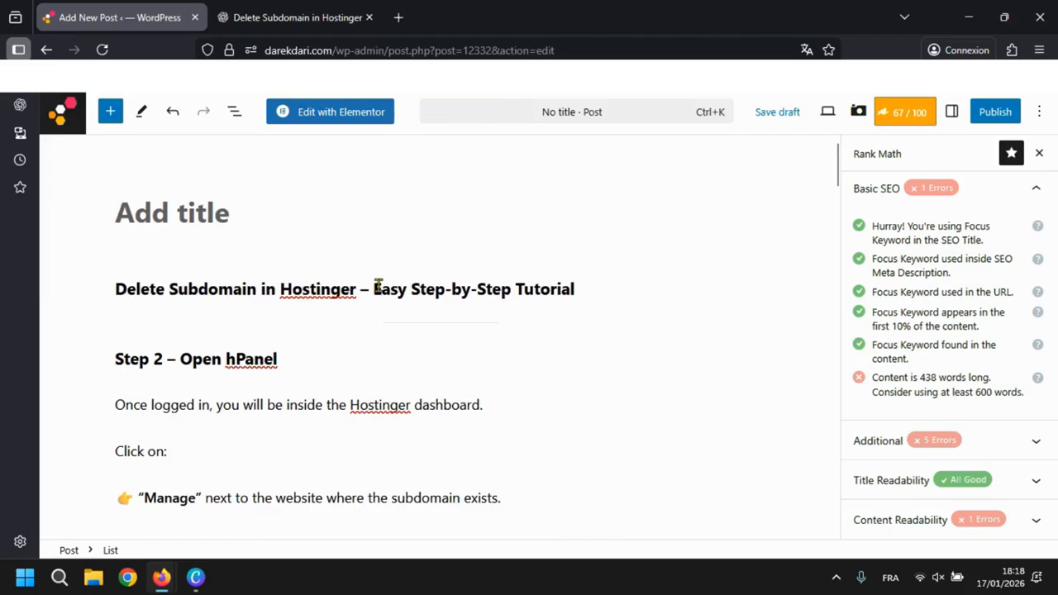
# - Move "Delete Subdomain in Hostinger – Easy Step-by-Step Tutorial" from the body's first heading into the post title, and remove the leftover empty block and separator
pyautogui.tripleClick(378, 286)
pyautogui.hotkey('ctrl', 'c')
pyautogui.press('BackSpace')
pyautogui.press('BackSpace')
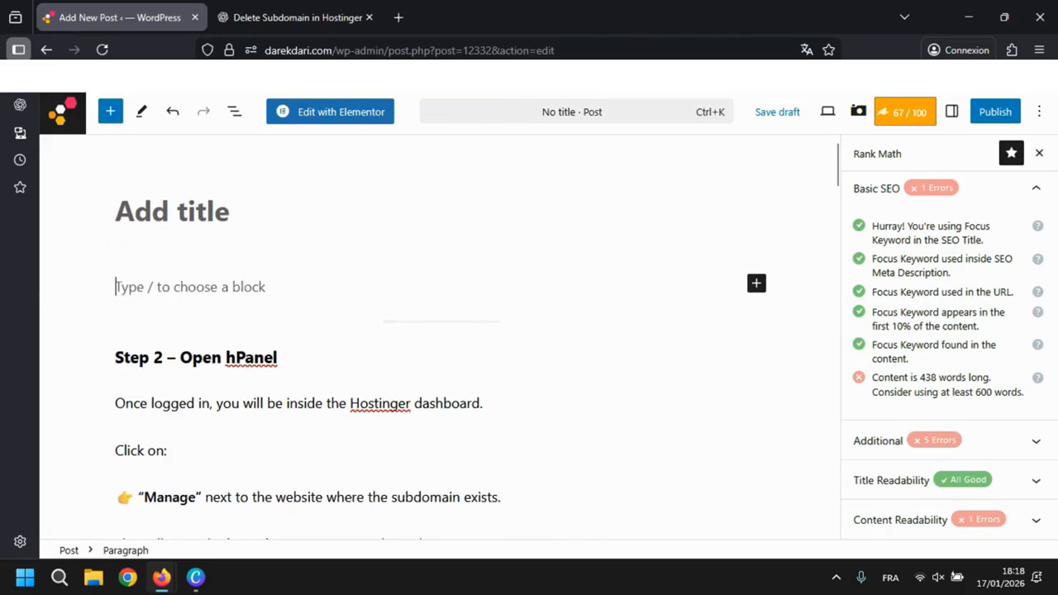
pyautogui.press('BackSpace')
pyautogui.press('BackSpace')
pyautogui.click(214, 210)
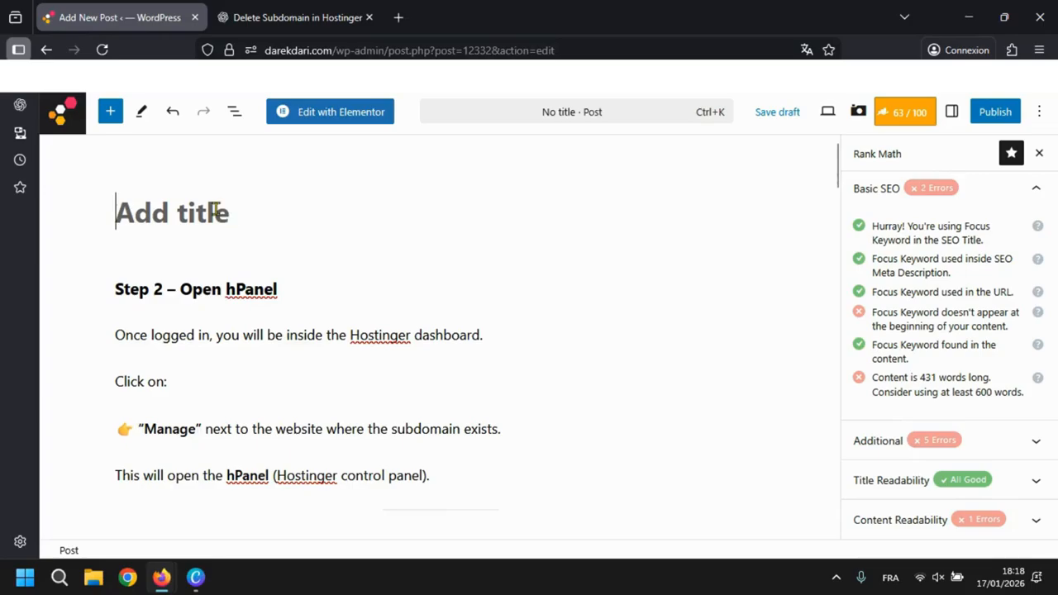
pyautogui.hotkey('ctrl', 'v')
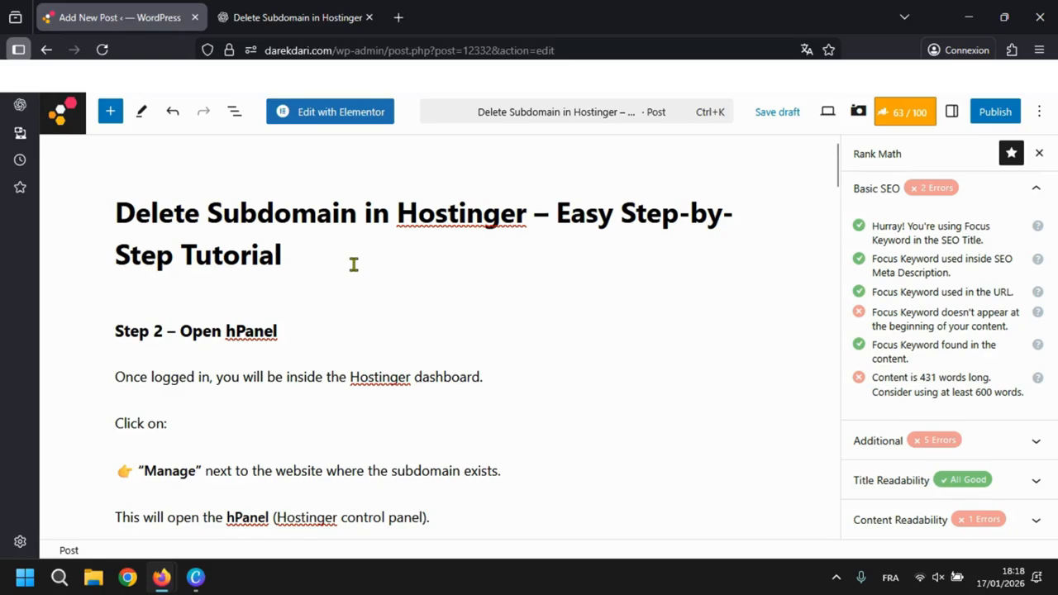
pyautogui.press('Return')
pyautogui.press('Delete')
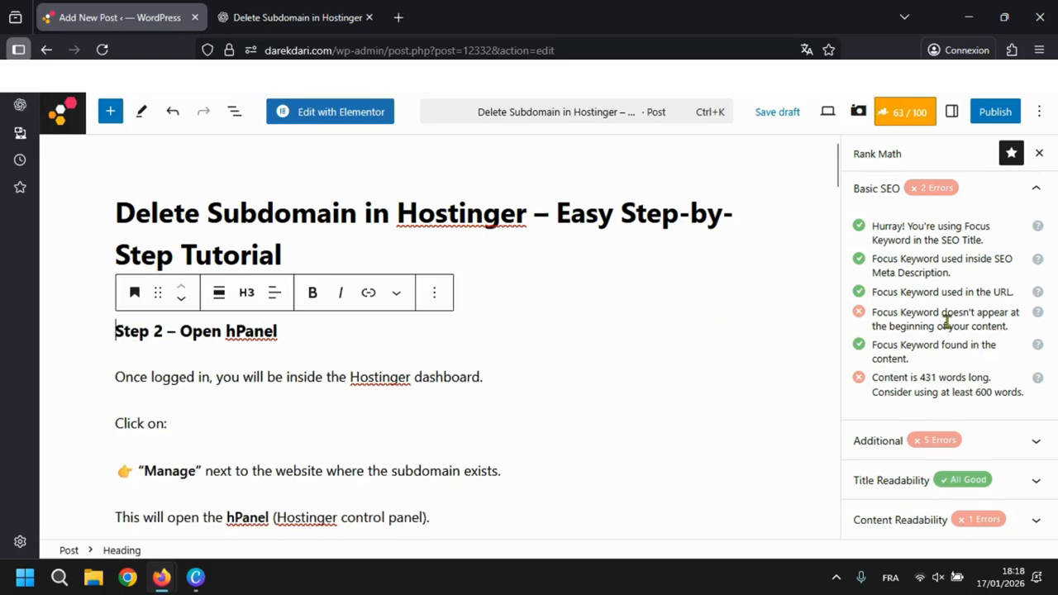
# - Copy ChatGPT's meta description and insert it as the post's opening paragraph, above the "Step 2 – Open hPanel" heading
pyautogui.tripleClick(889, 322)
pyautogui.click(955, 331)
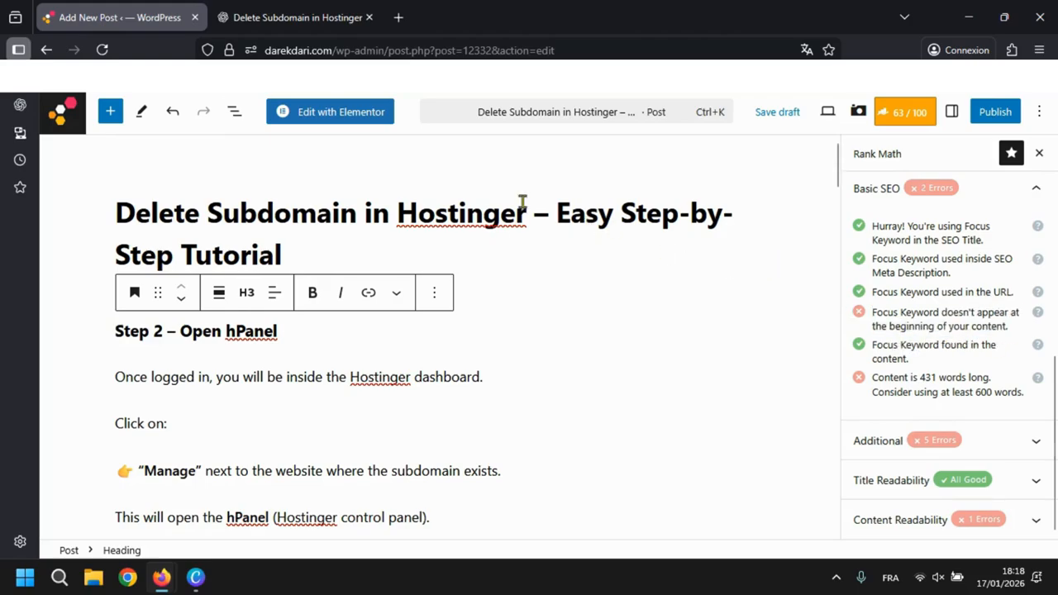
pyautogui.click(258, 10)
pyautogui.scroll(15, 434, 328)
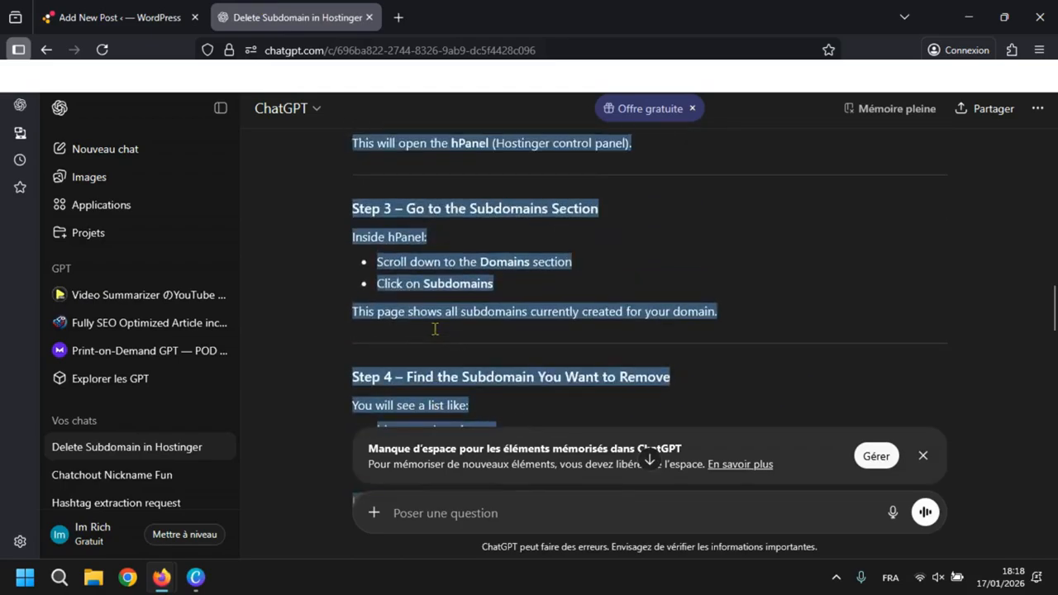
pyautogui.scroll(10, 434, 328)
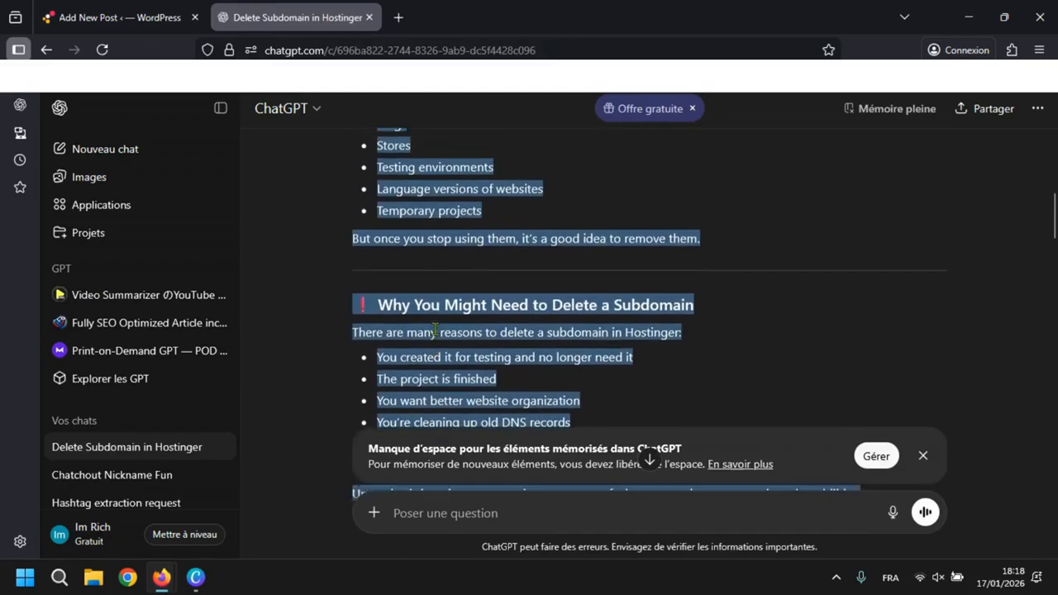
pyautogui.scroll(10, 436, 335)
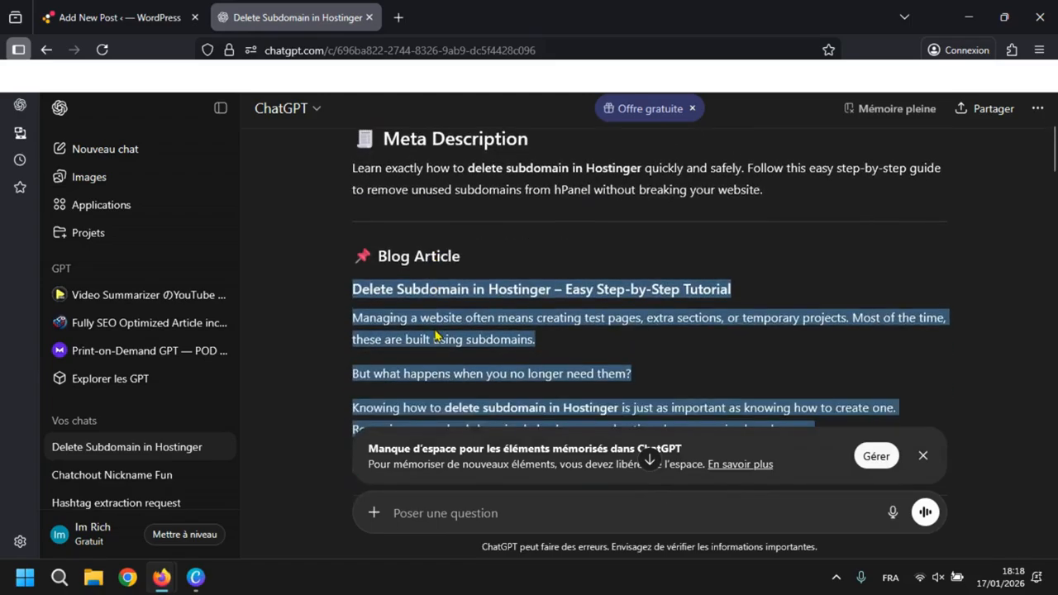
pyautogui.scroll(1, 436, 335)
pyautogui.tripleClick(497, 278)
pyautogui.hotkey('ctrl', 'c')
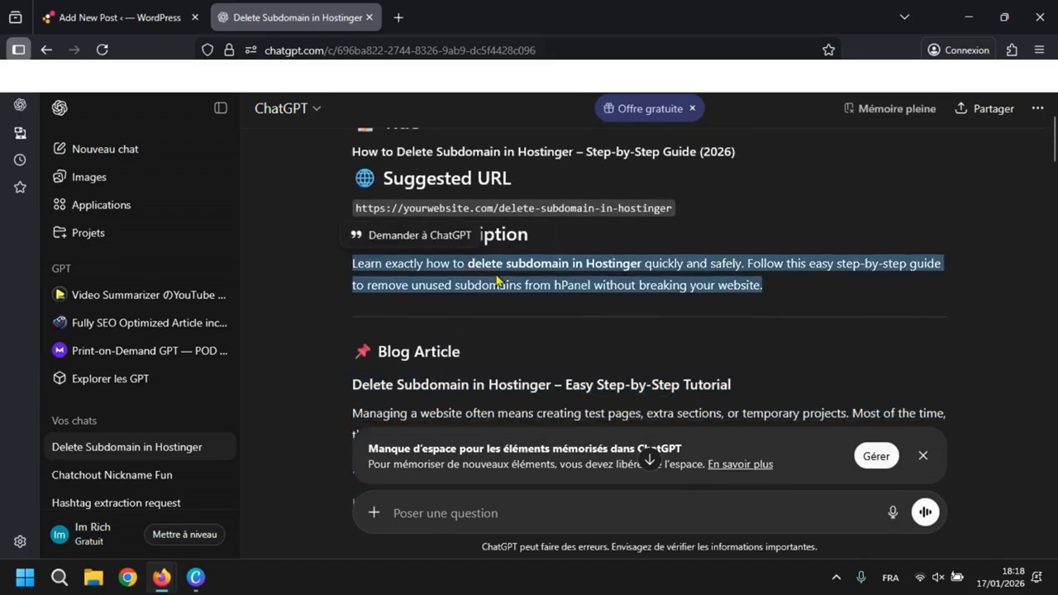
pyautogui.hotkey('ctrl', 'shift', 'Tab')
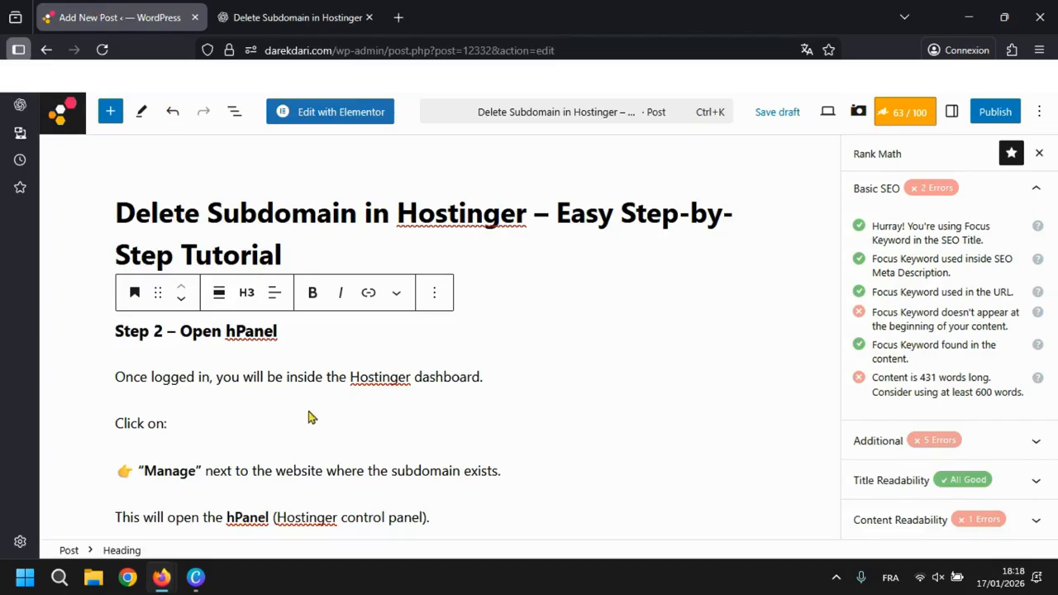
pyautogui.click(397, 259)
pyautogui.press('Return')
pyautogui.hotkey('ctrl', 'v')
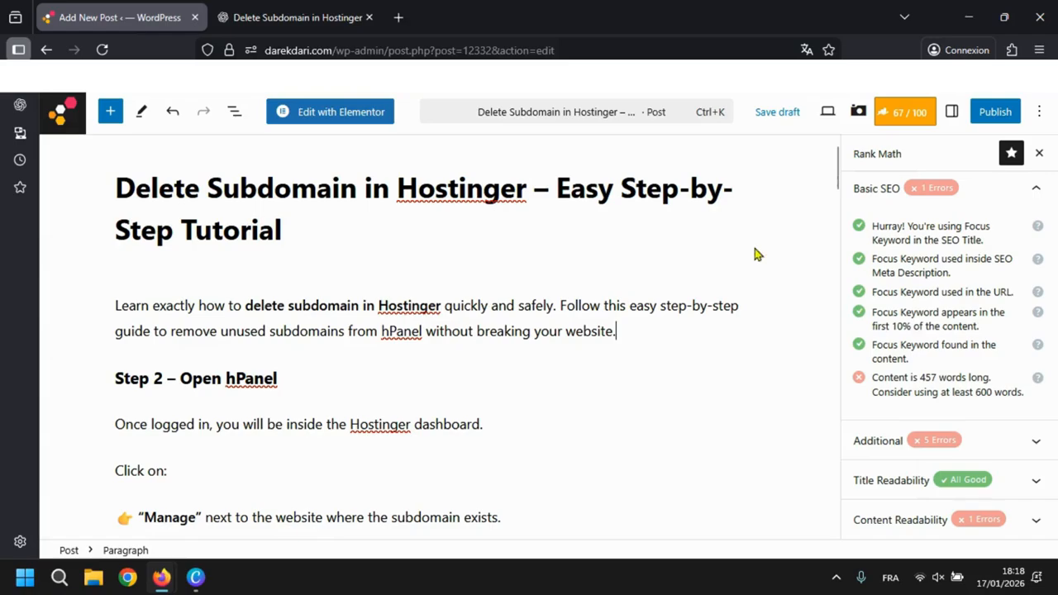
# - Review Rank Math's checks on keyword placement and content length, and look through the article down to its closing section
pyautogui.tripleClick(924, 314)
pyautogui.click(933, 386)
pyautogui.tripleClick(981, 392)
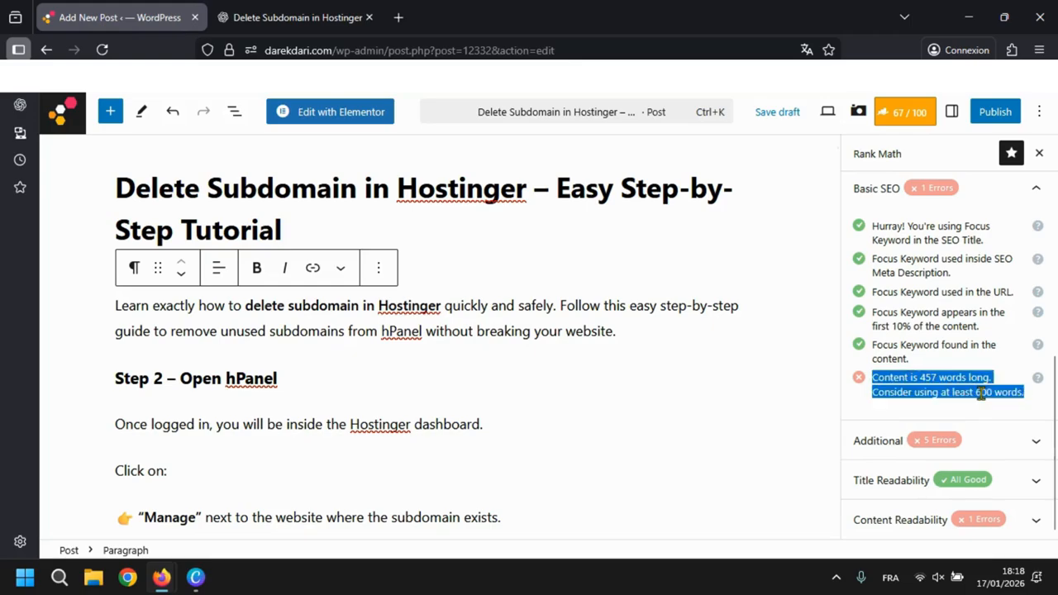
pyautogui.click(979, 392)
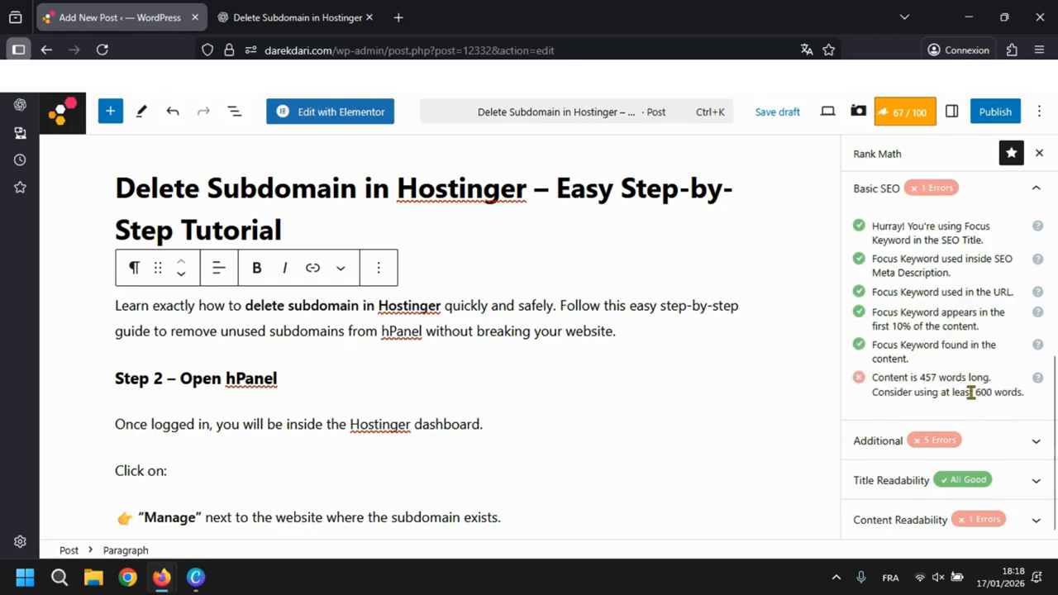
pyautogui.moveTo(974, 392); pyautogui.dragTo(1014, 393)
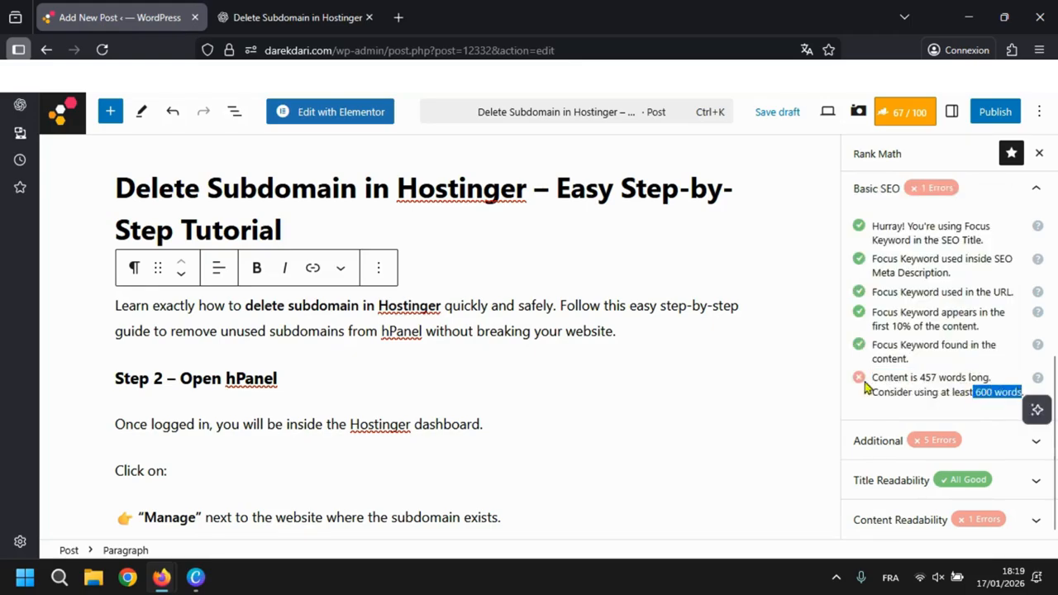
pyautogui.click(686, 365)
pyautogui.rightClick(246, 7)
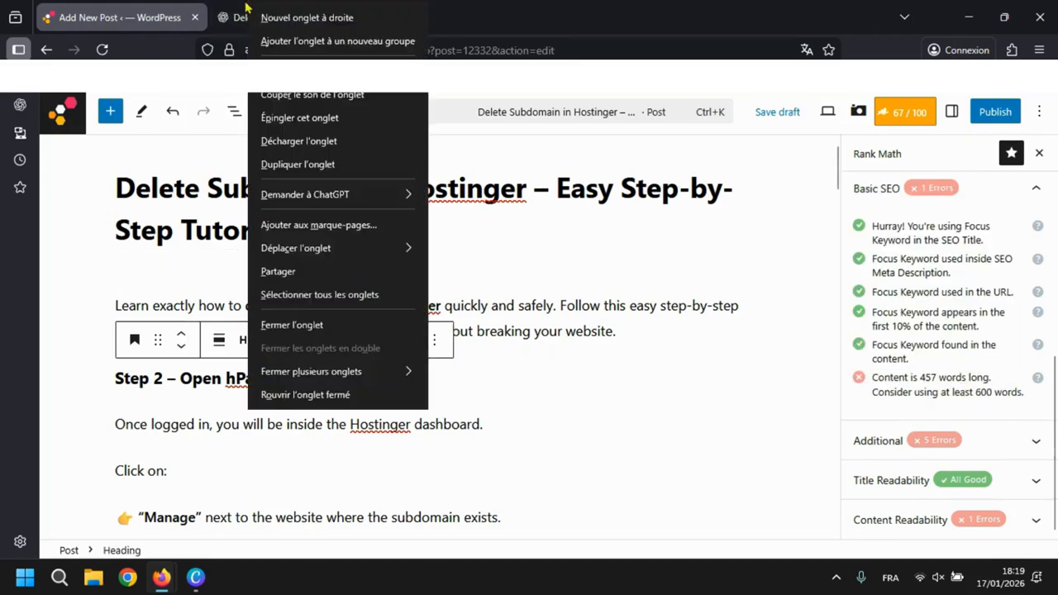
pyautogui.click(241, 8)
pyautogui.click(130, 7)
pyautogui.scroll(-15, 252, 318)
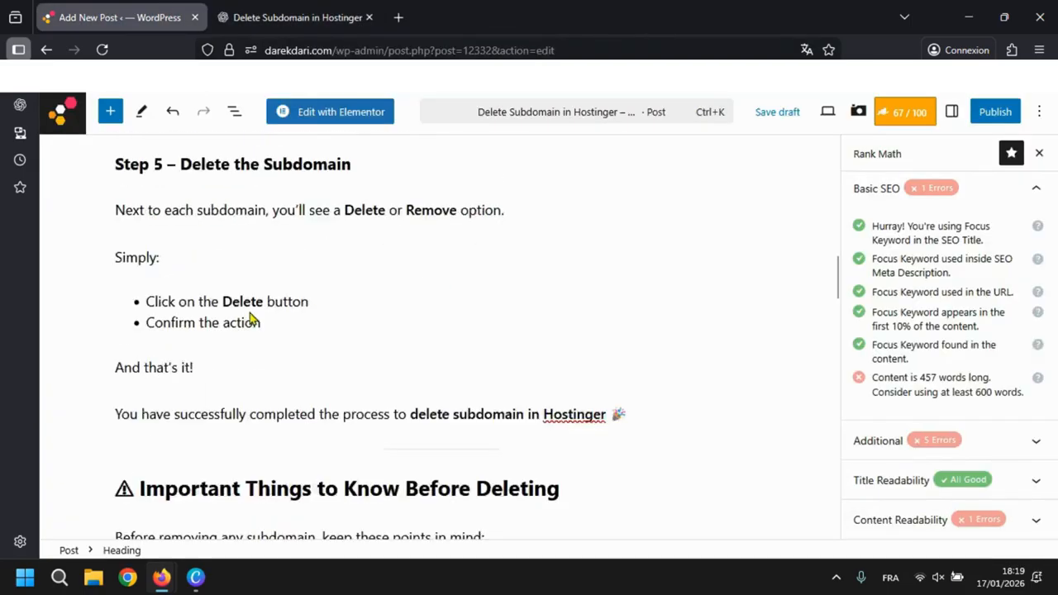
pyautogui.scroll(5, 252, 319)
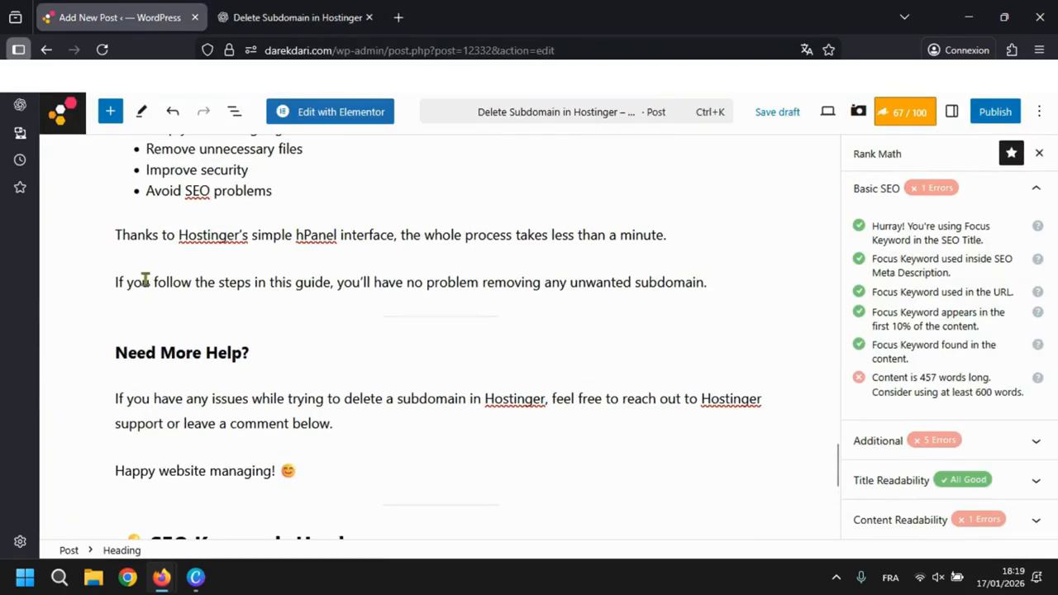
pyautogui.click(115, 281)
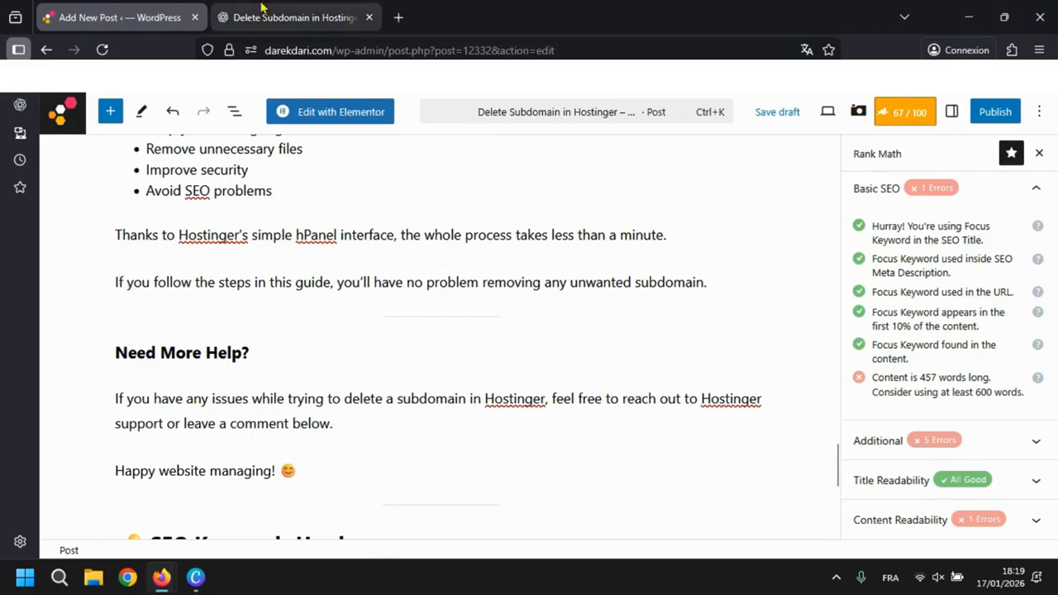
# - Copy the entire ChatGPT response and paste it into the post below the "Happy website managing!" paragraph
pyautogui.click(294, 17)
pyautogui.scroll(-5, 451, 427)
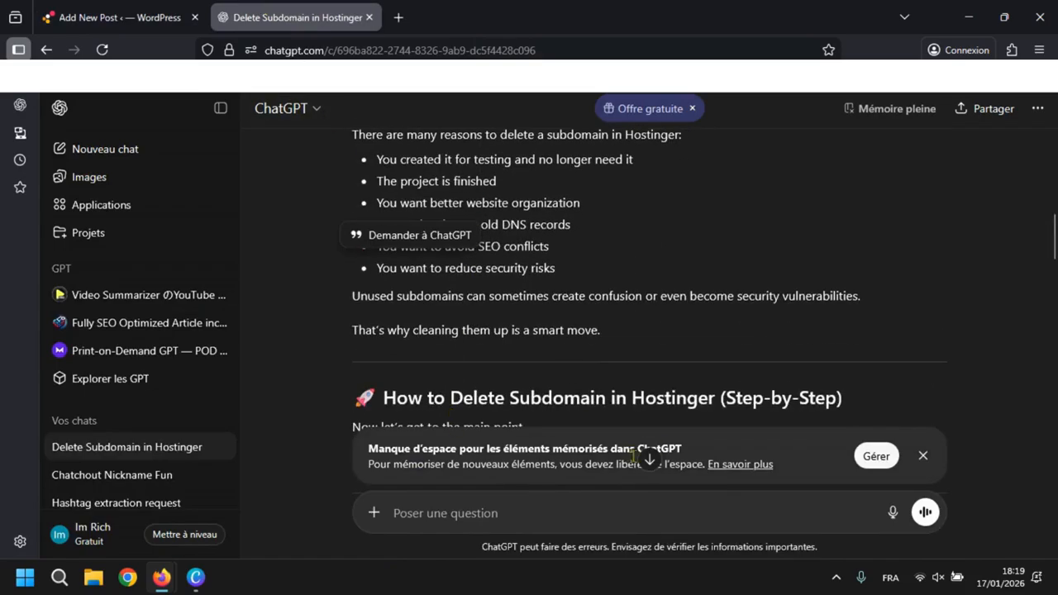
pyautogui.click(650, 459)
pyautogui.click(359, 389)
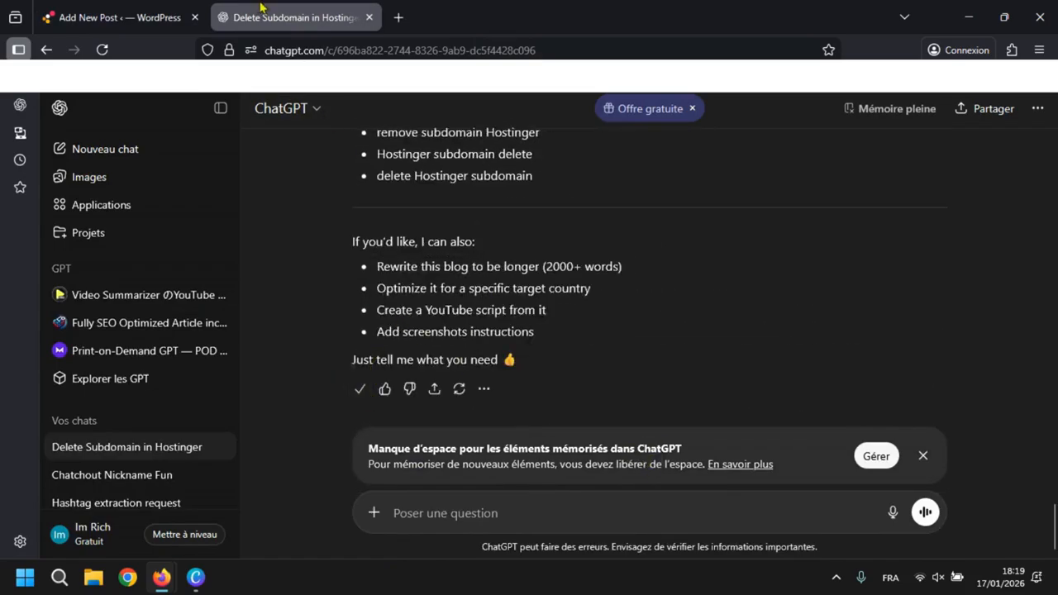
pyautogui.click(112, 17)
pyautogui.click(371, 471)
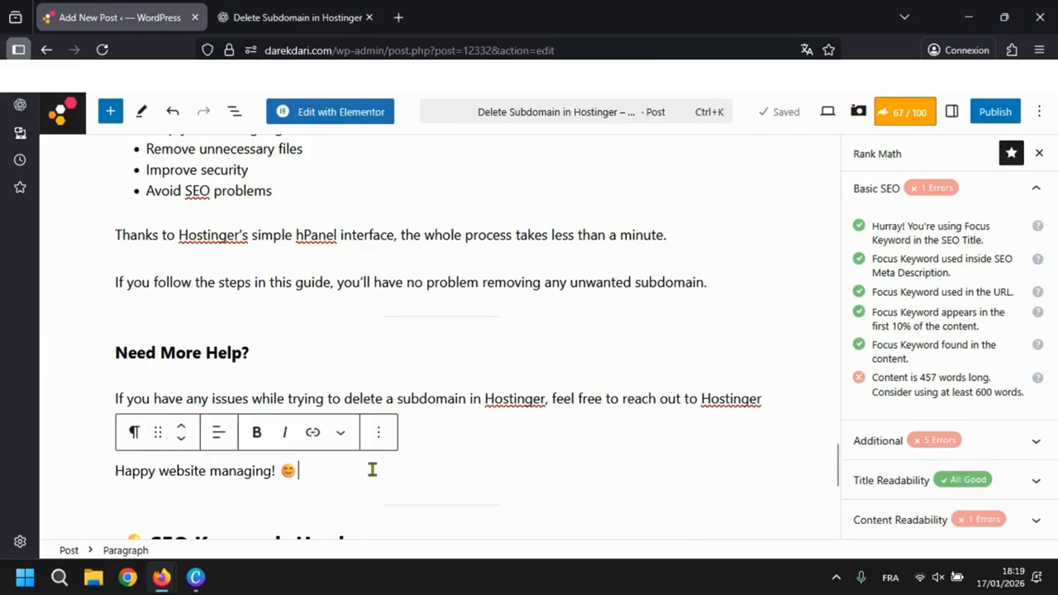
pyautogui.press('Return')
pyautogui.press('Return')
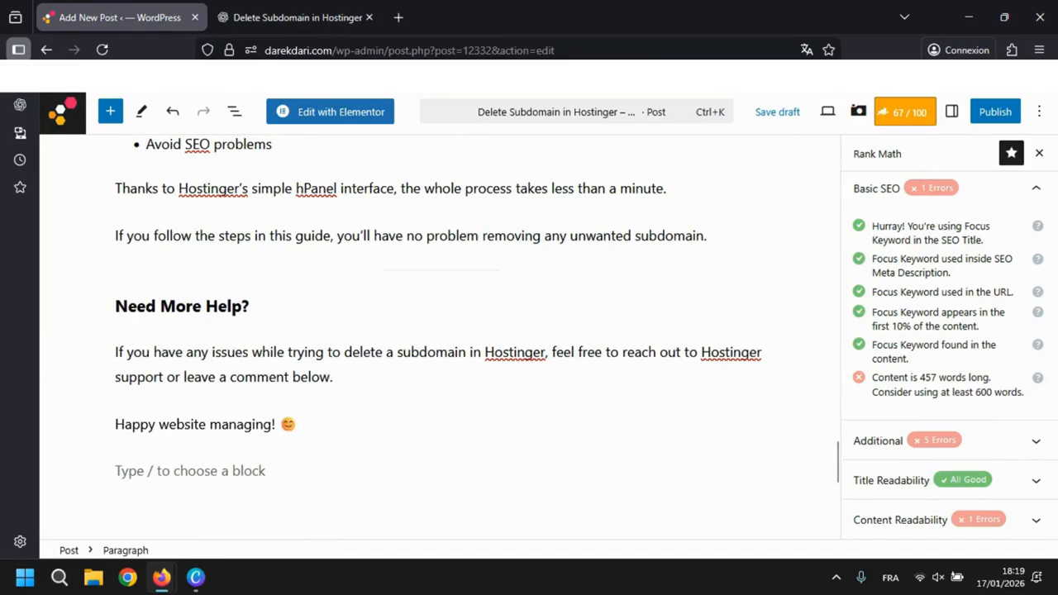
pyautogui.hotkey('ctrl', 'v')
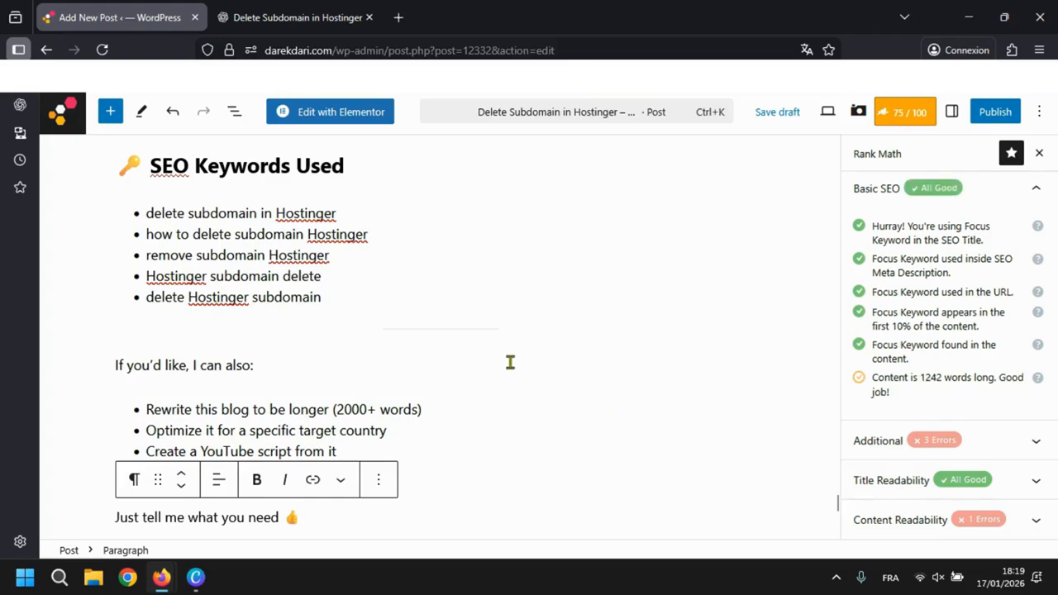
pyautogui.scroll(3, 510, 362)
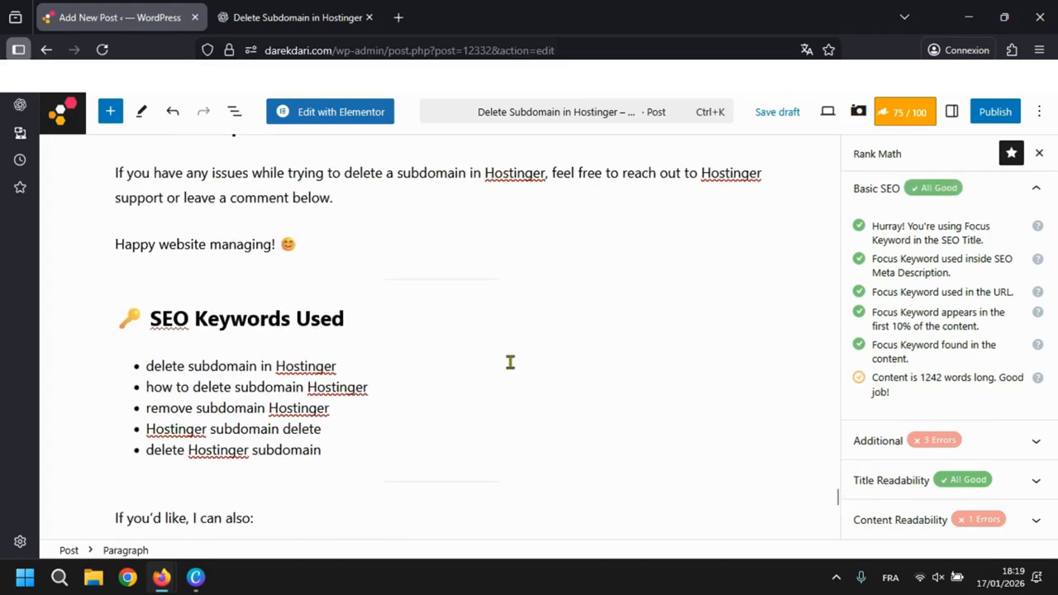
pyautogui.click(293, 17)
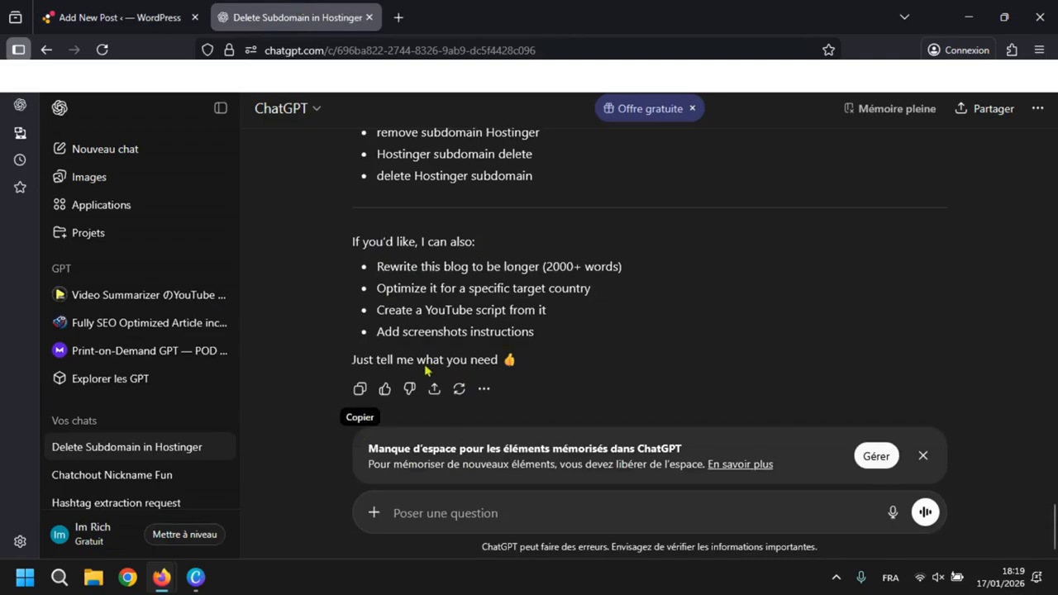
pyautogui.click(108, 9)
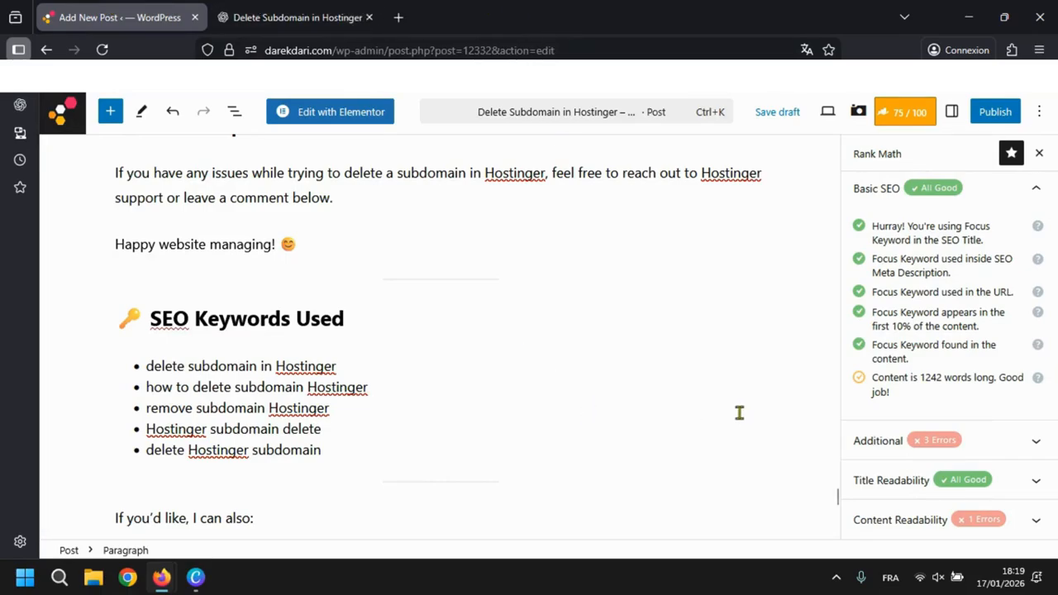
pyautogui.click(283, 10)
pyautogui.click(191, 8)
# - Expand Rank Math's Title Readability section and review its checks on keyword position, sentiment, power words and numbers
pyautogui.scroll(-1, 975, 380)
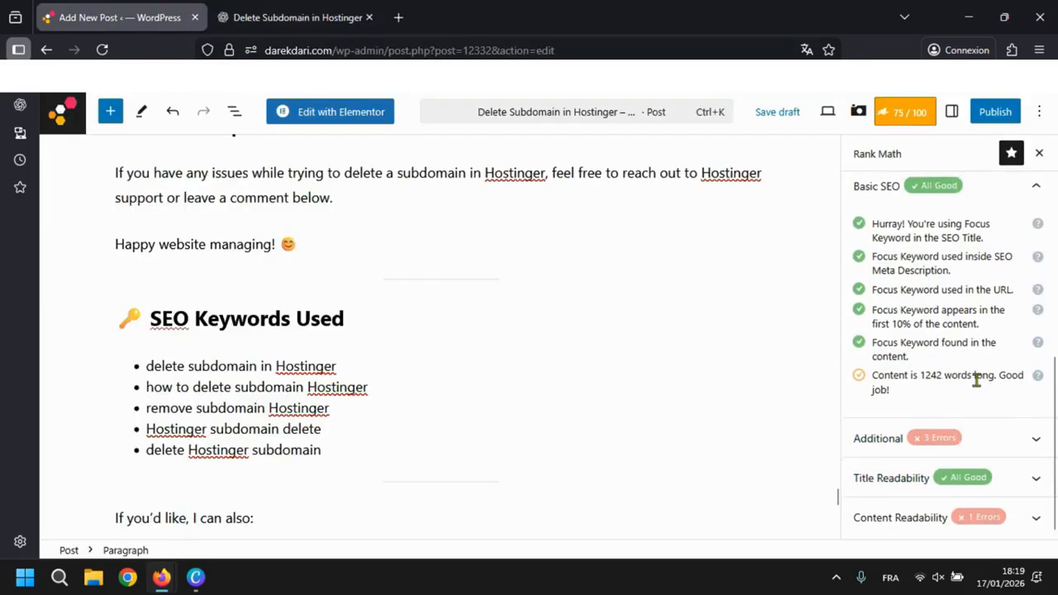
pyautogui.click(976, 478)
pyautogui.scroll(-1, 923, 442)
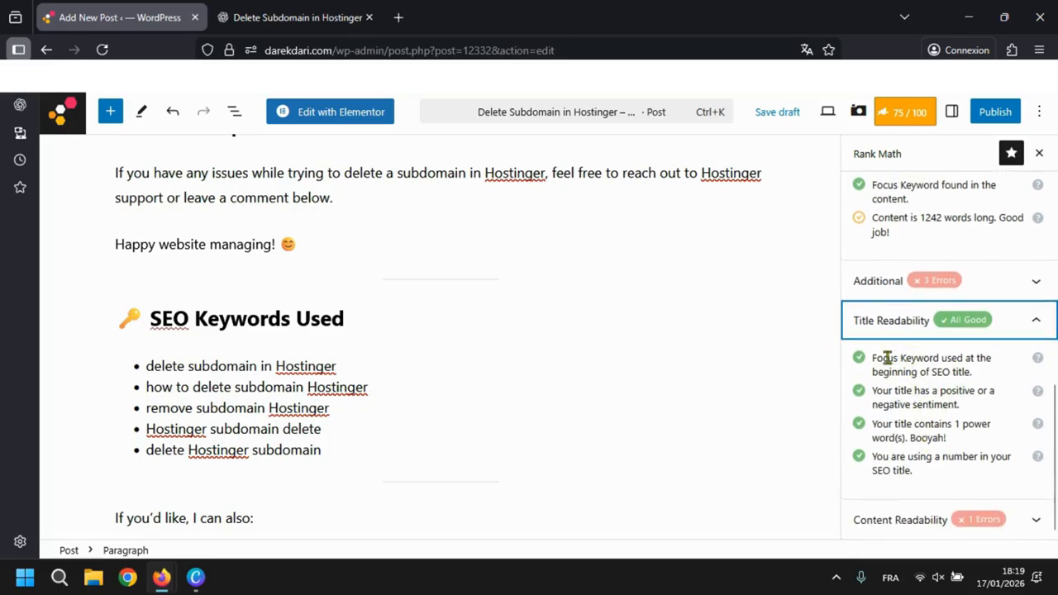
pyautogui.moveTo(887, 357); pyautogui.dragTo(917, 358)
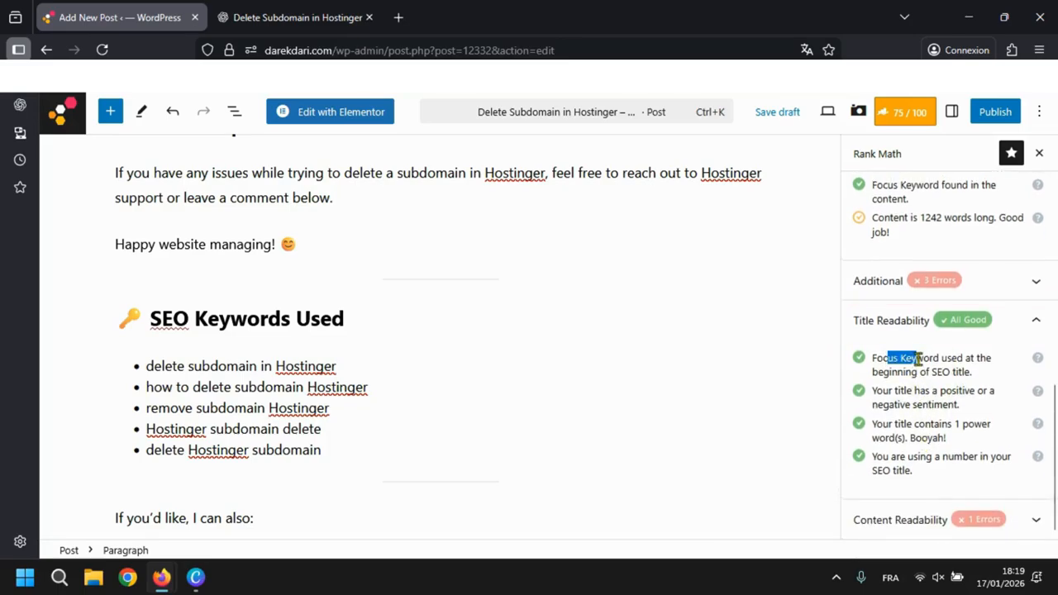
pyautogui.click(951, 397)
# - Edit the post's SEO title in the snippet editor to read "How to Delete Subdomain in Hostinger Best Guide 2026"
pyautogui.moveTo(904, 405); pyautogui.dragTo(958, 405)
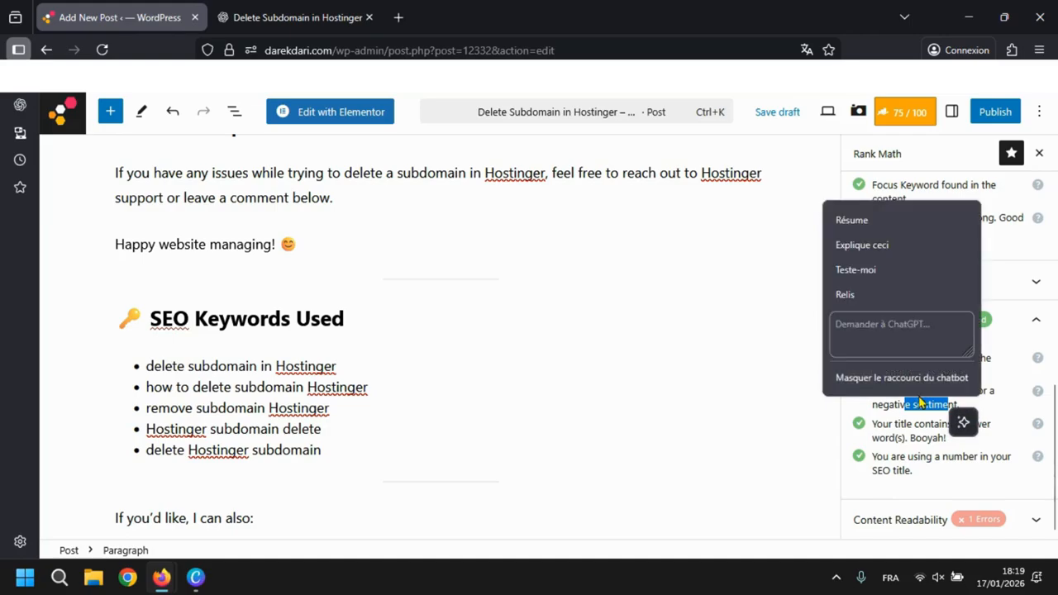
pyautogui.click(912, 453)
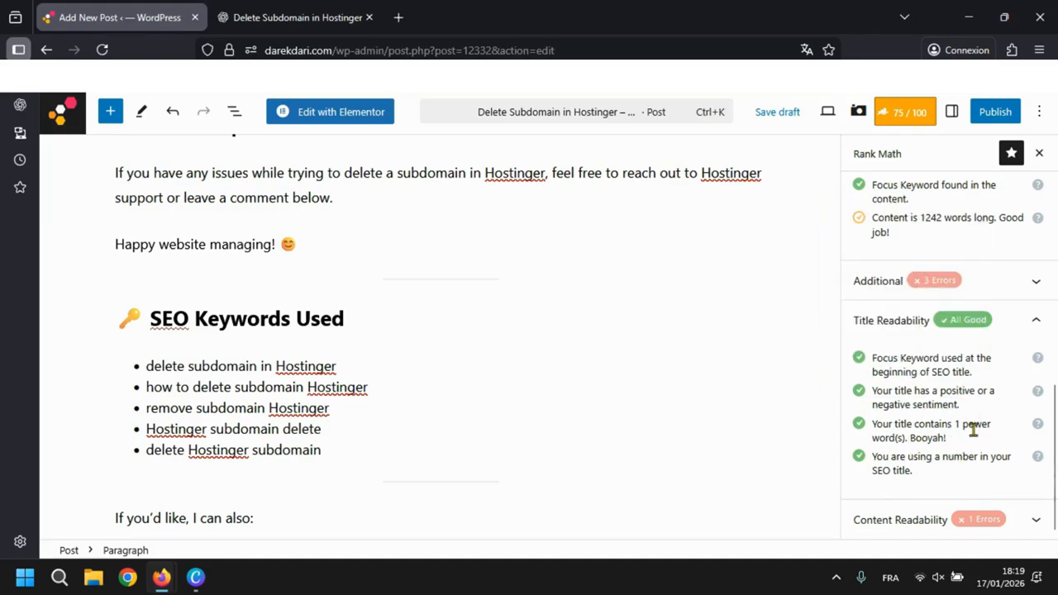
pyautogui.scroll(15, 716, 245)
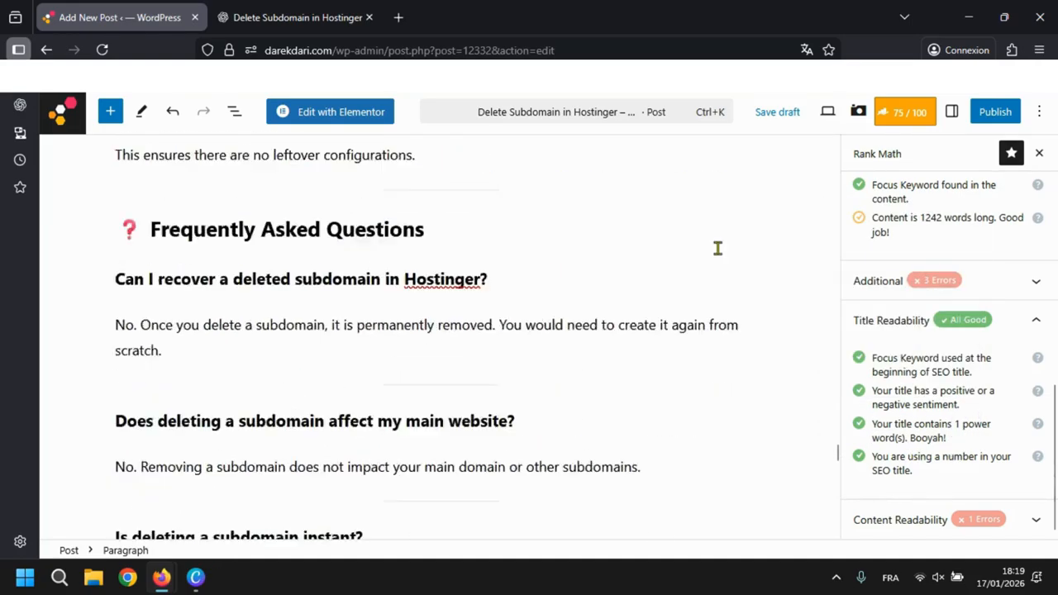
pyautogui.scroll(5, 957, 231)
pyautogui.click(883, 372)
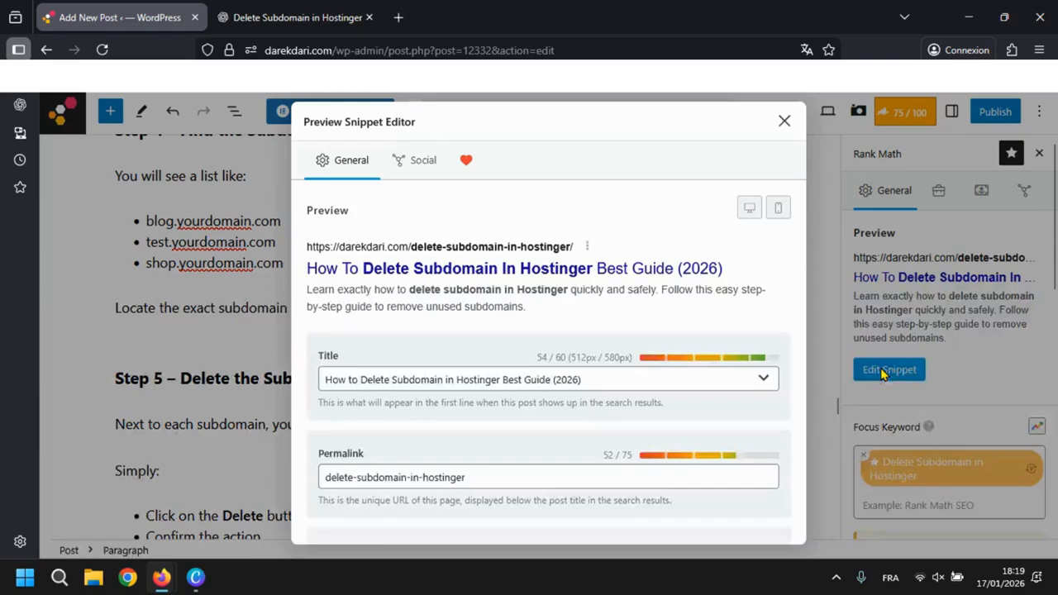
pyautogui.doubleClick(511, 379)
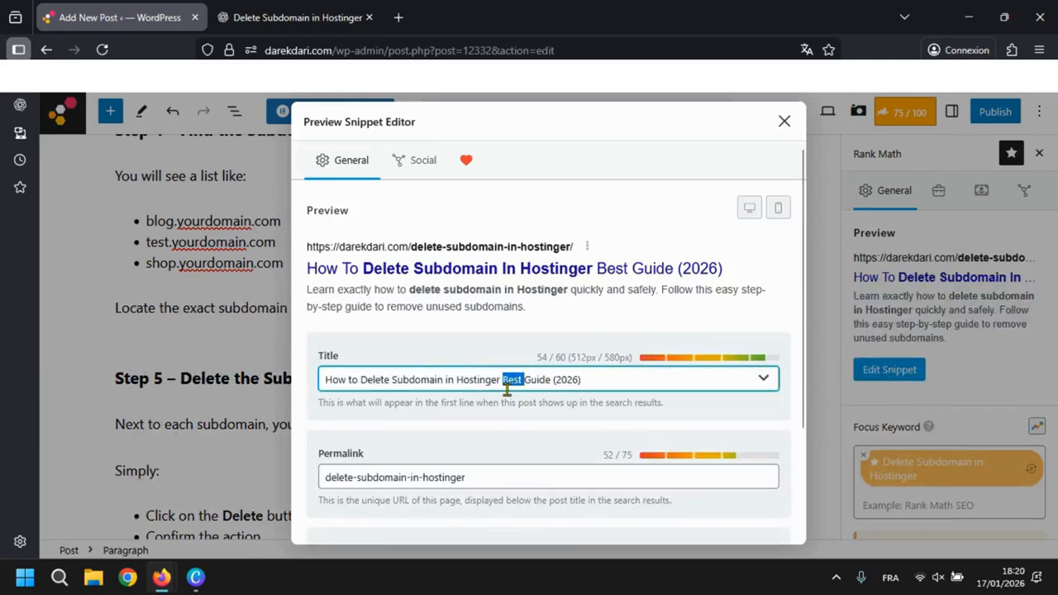
pyautogui.doubleClick(571, 380)
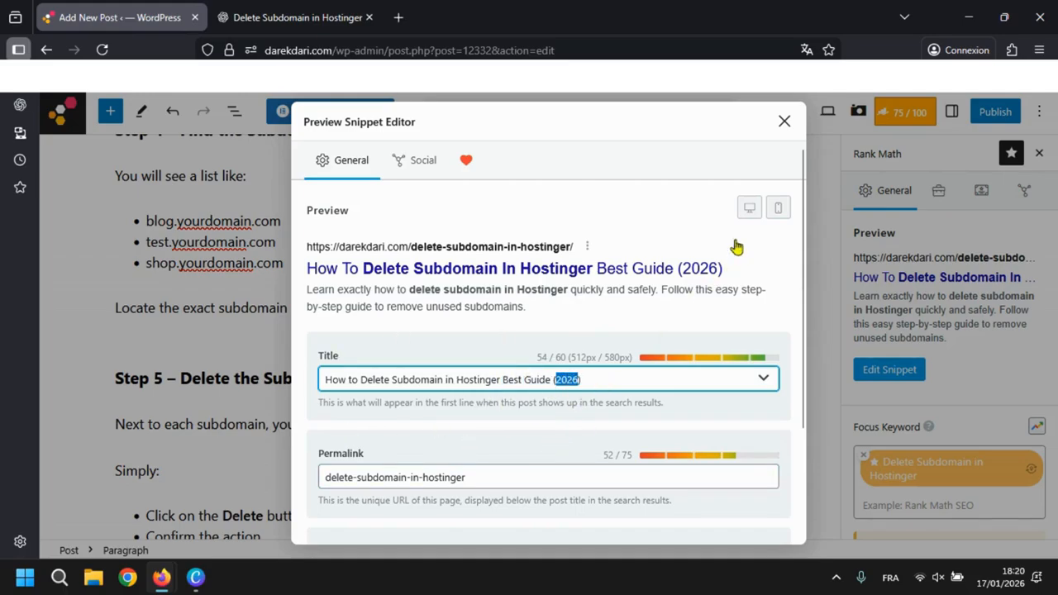
pyautogui.click(591, 380)
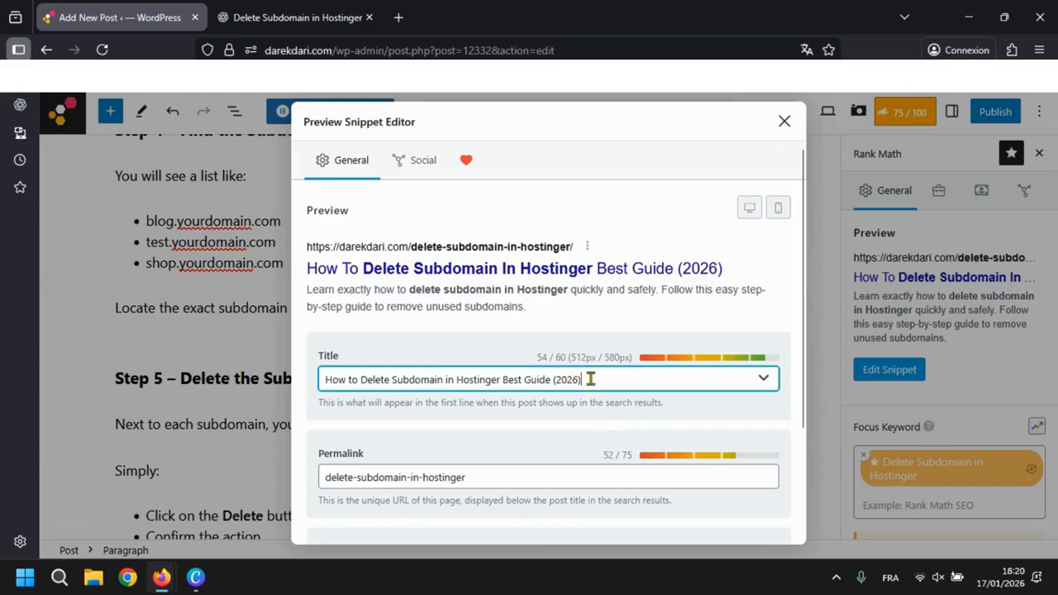
pyautogui.press('BackSpace')
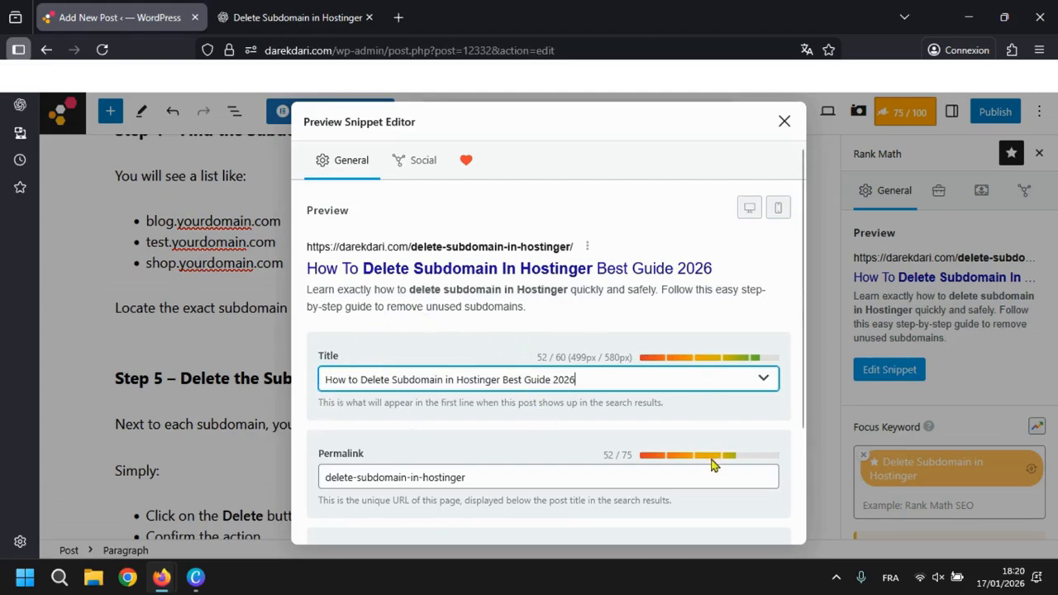
pyautogui.click(783, 121)
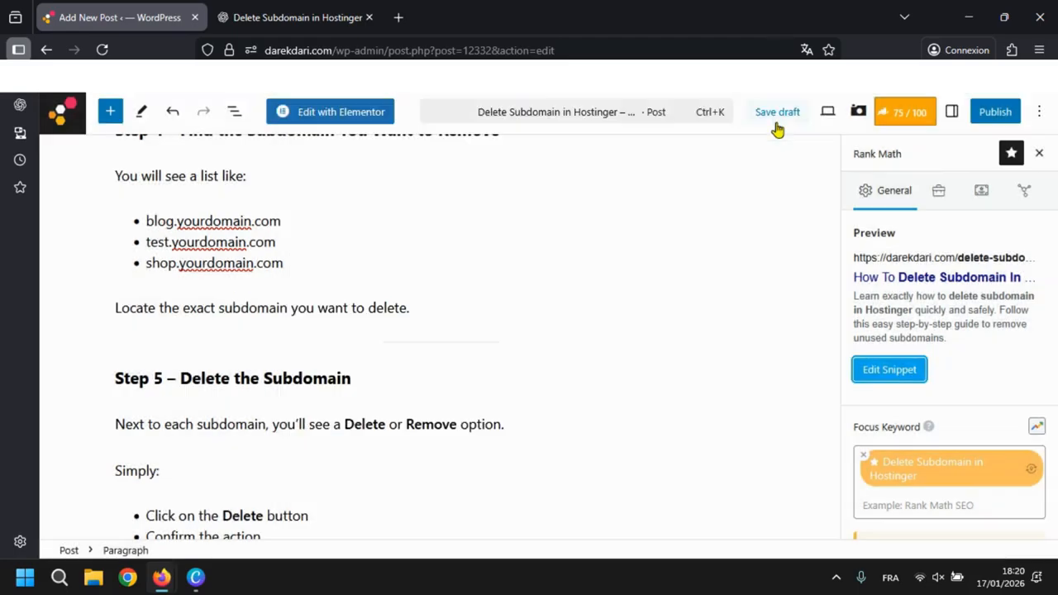
# - Review Rank Math's title check on using a number, and the Additional section's check on an image with the focus keyword as alt text
pyautogui.scroll(-5, 966, 458)
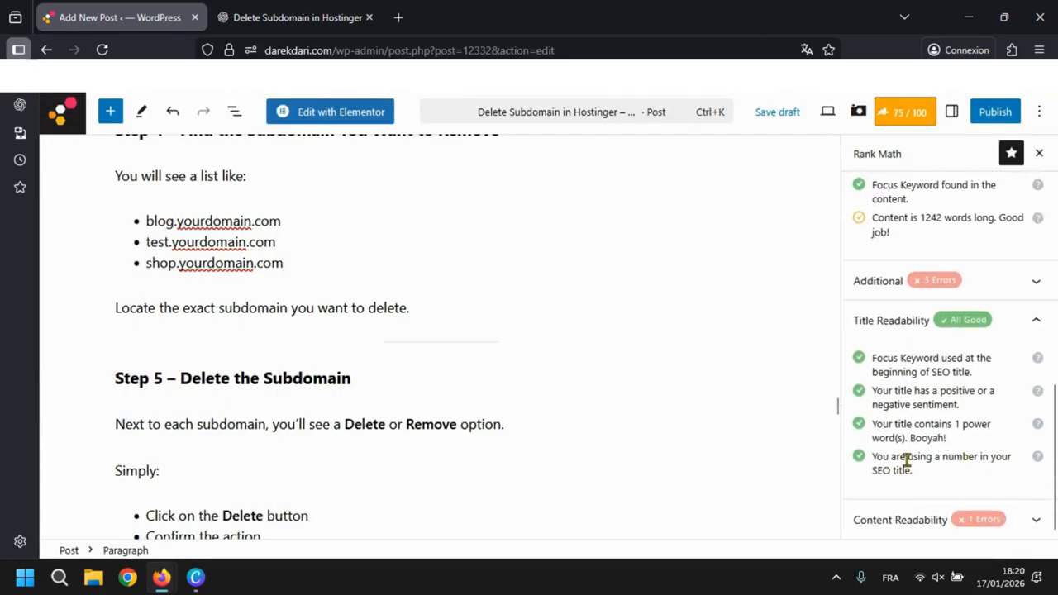
pyautogui.tripleClick(887, 457)
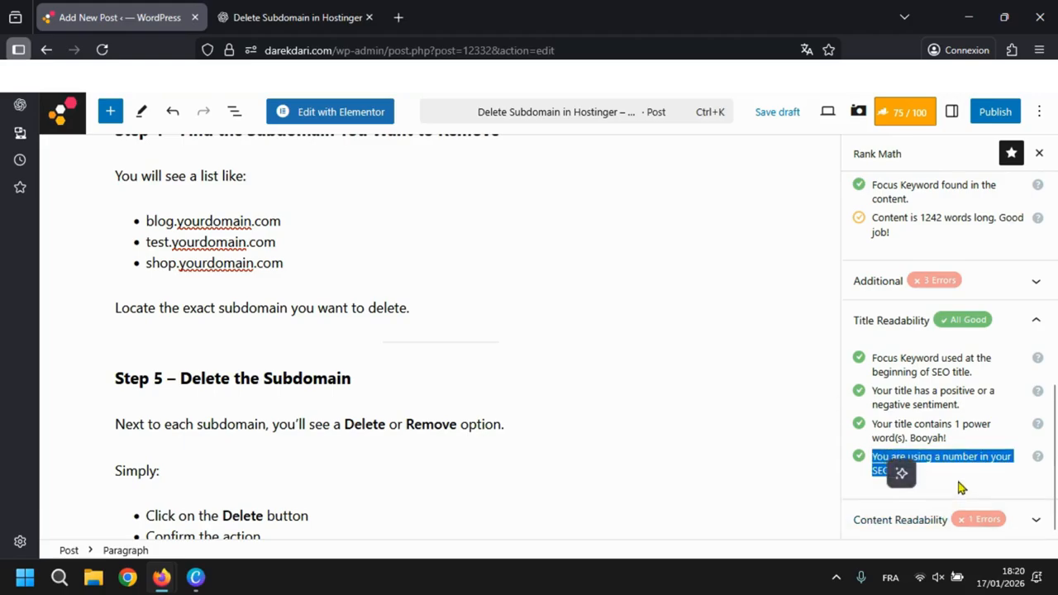
pyautogui.click(968, 485)
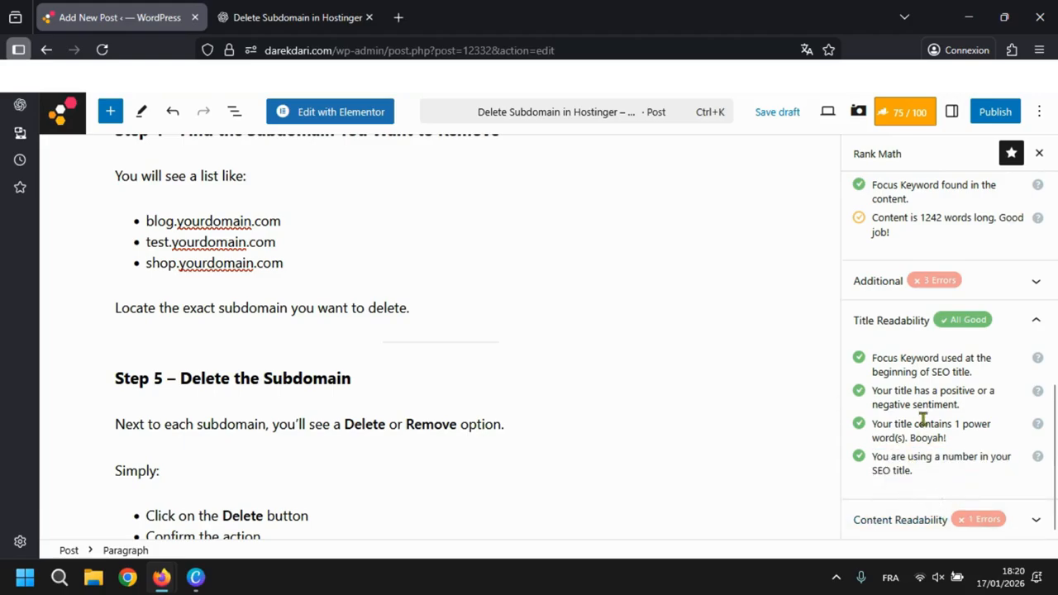
pyautogui.scroll(3, 923, 420)
pyautogui.click(894, 403)
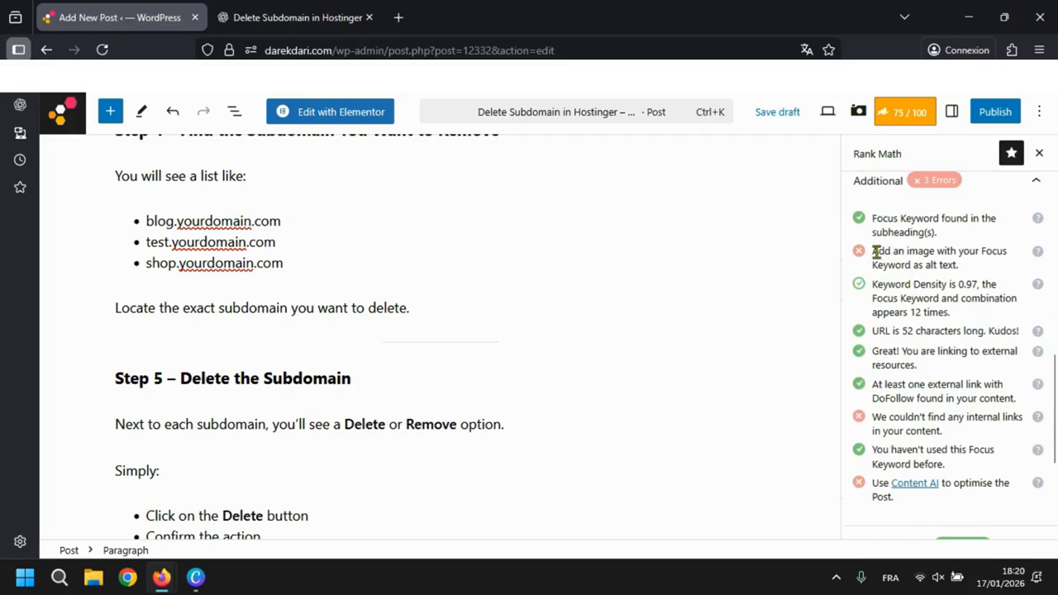
pyautogui.moveTo(875, 251); pyautogui.dragTo(967, 265)
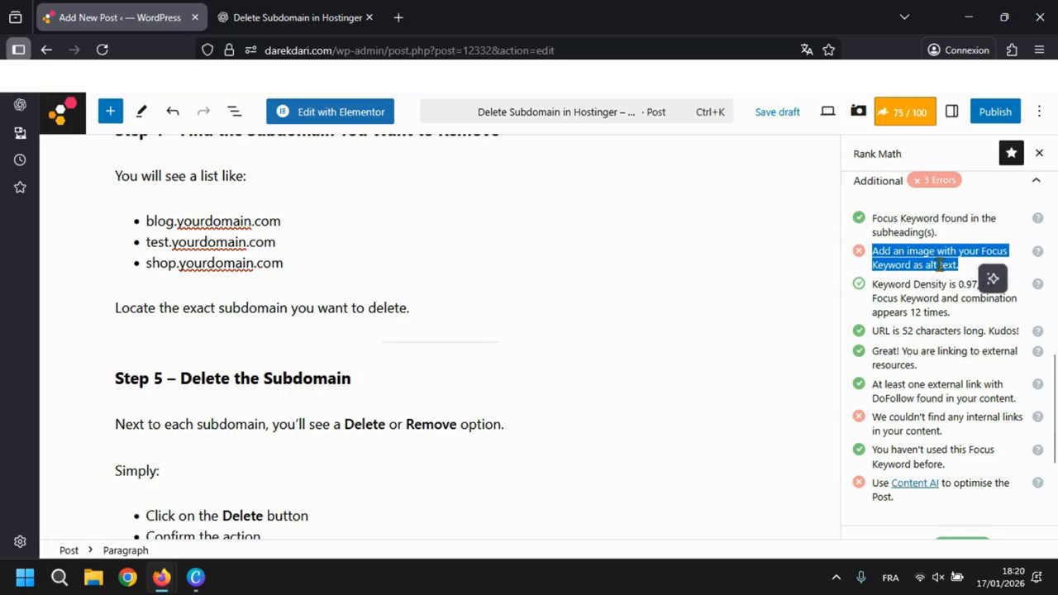
pyautogui.doubleClick(991, 253)
pyautogui.click(929, 265)
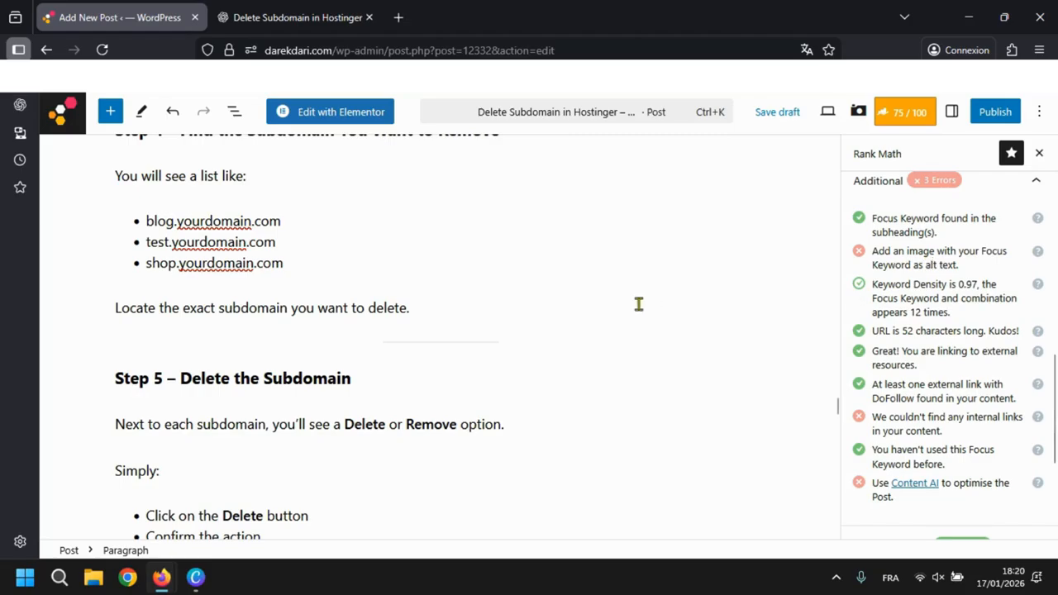
# - Insert blog-image-3.png from the media library below the "You have successfully completed the process to delete subdomain in Hostinger" paragraph
pyautogui.scroll(15, 639, 306)
pyautogui.scroll(-20, 639, 308)
pyautogui.scroll(12, 639, 310)
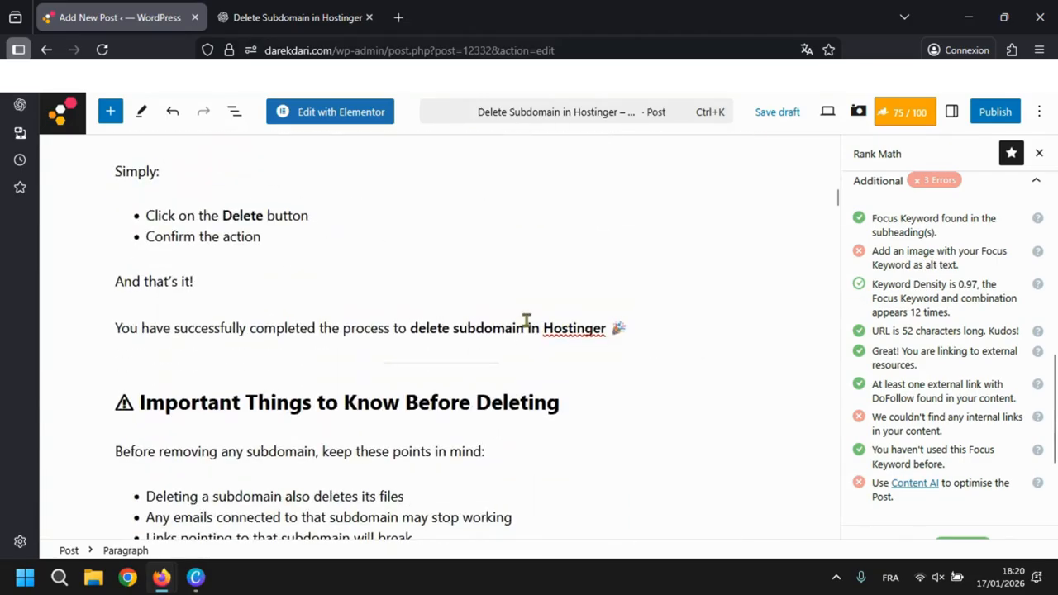
pyautogui.click(643, 329)
pyautogui.press('Return')
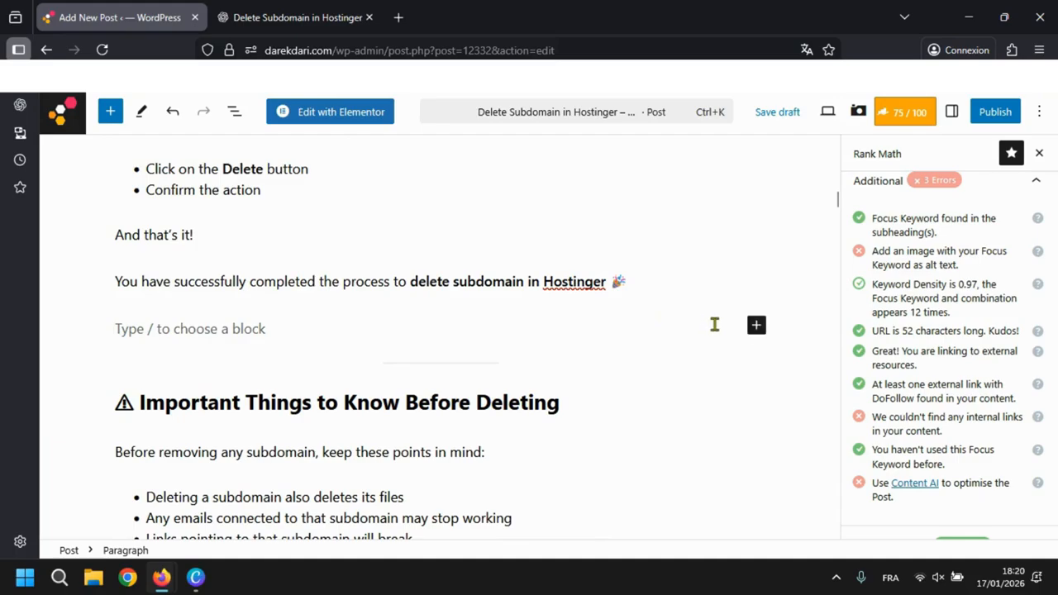
pyautogui.click(756, 325)
pyautogui.write('ima')
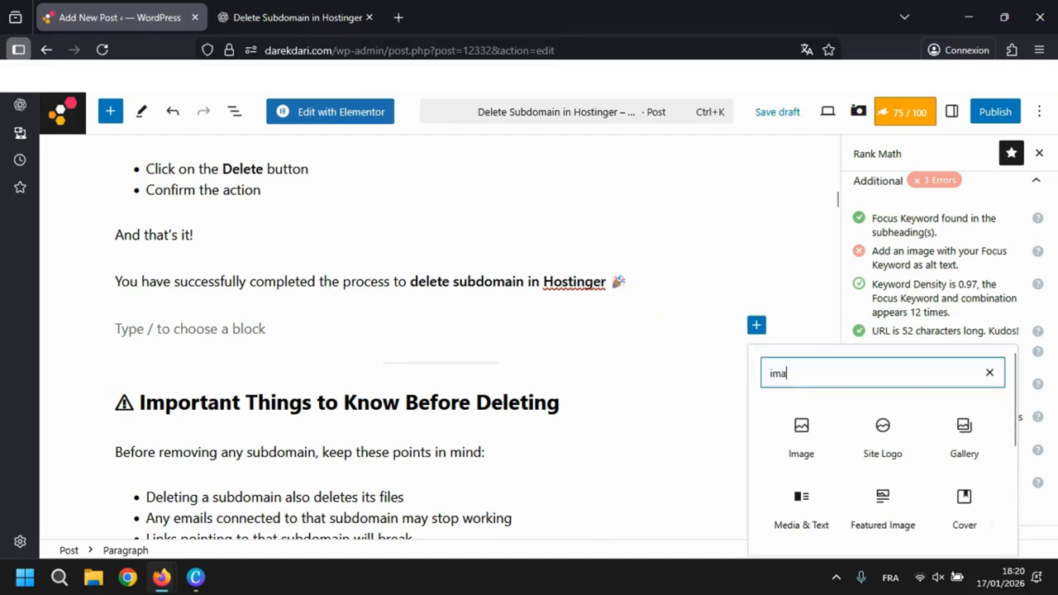
pyautogui.click(806, 446)
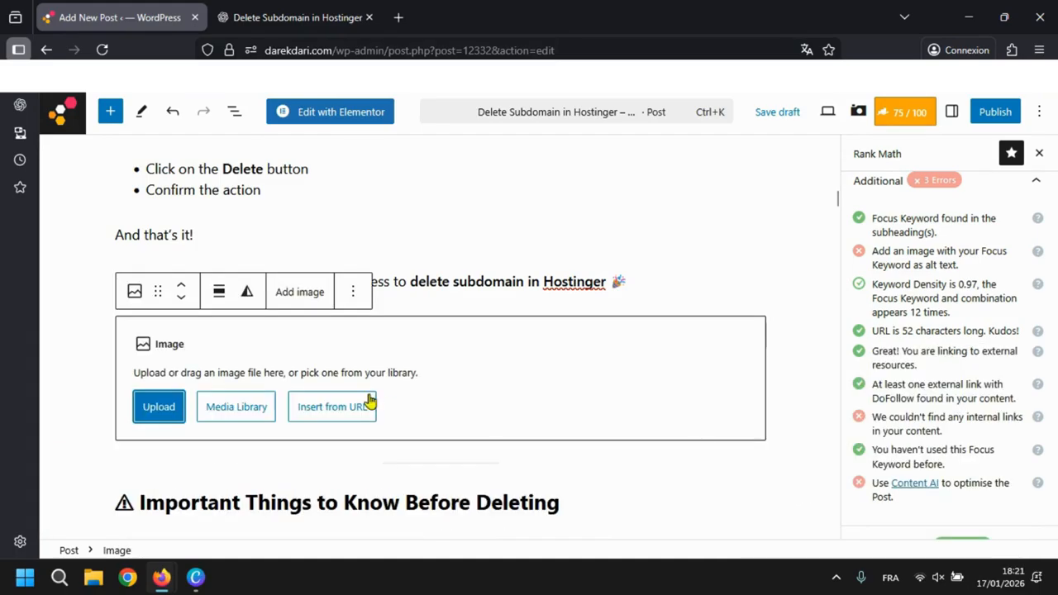
pyautogui.click(254, 418)
pyautogui.click(410, 309)
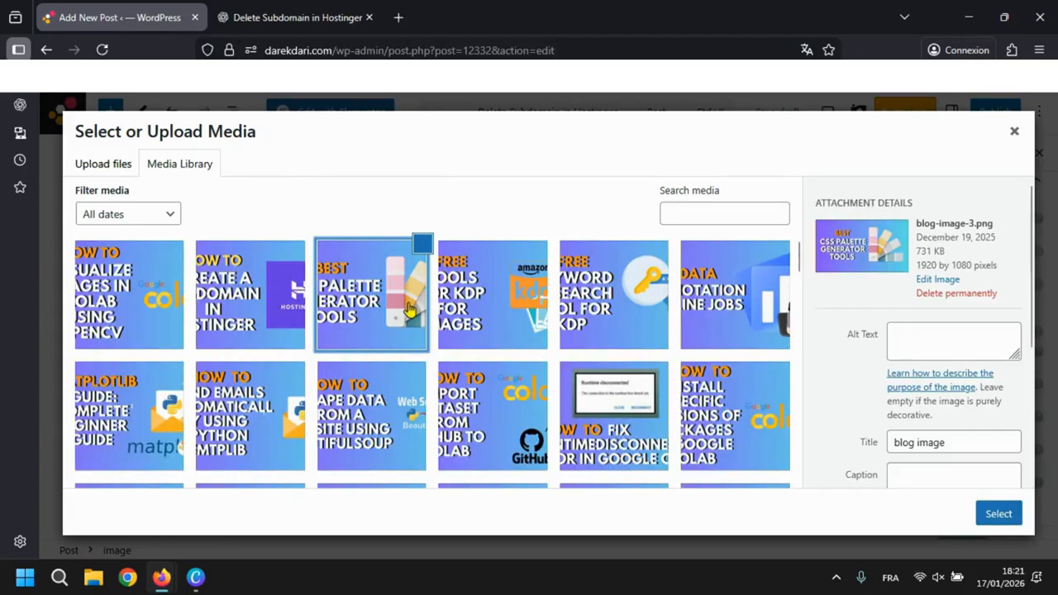
pyautogui.click(994, 517)
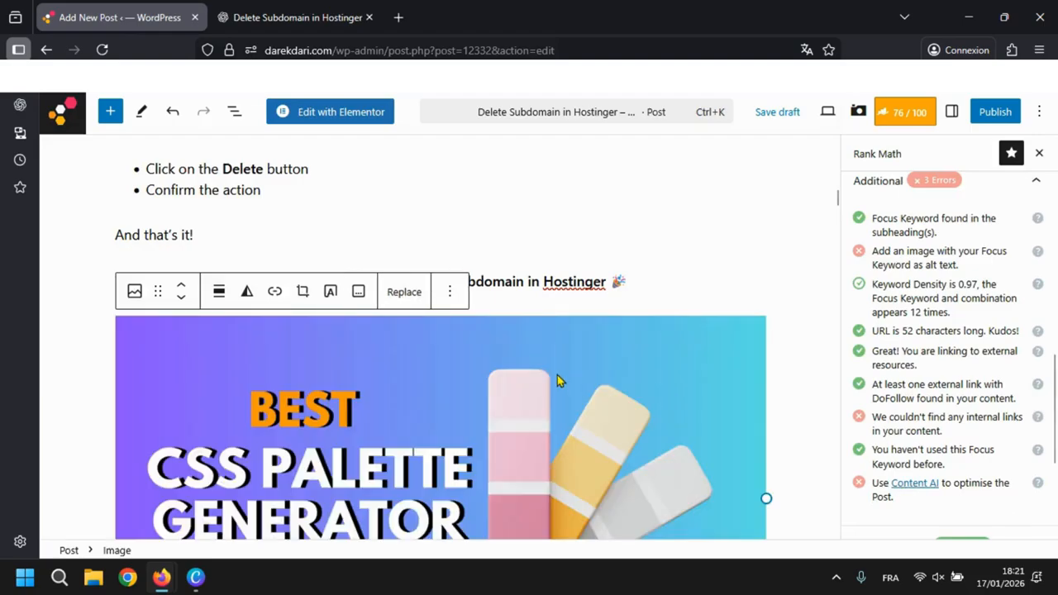
pyautogui.scroll(-3, 557, 379)
pyautogui.click(794, 332)
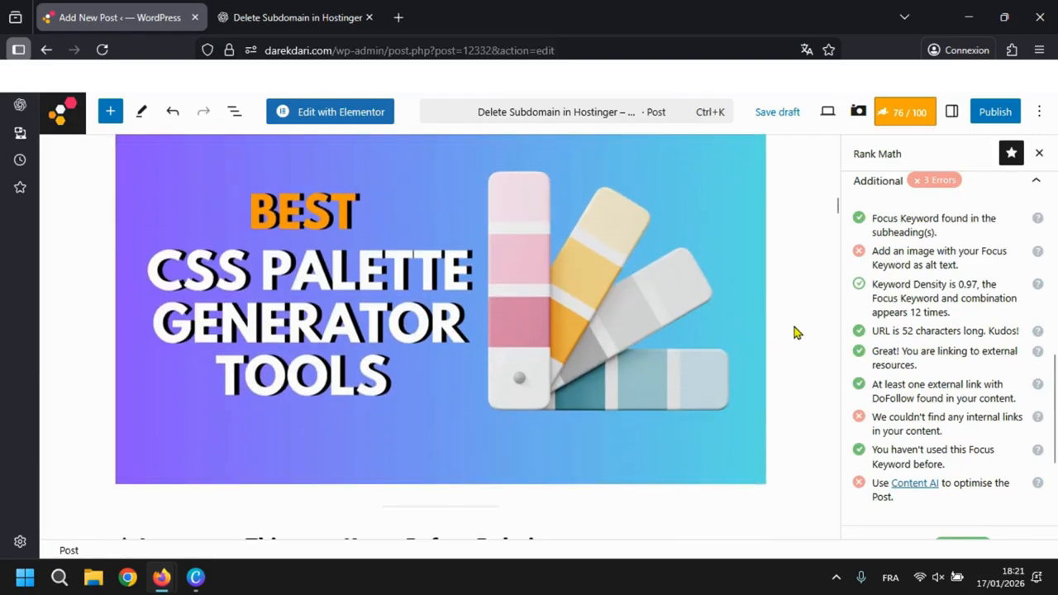
# - Set the inserted image's alternative text to the focus keyword "Delete Subdomain in Hostinger" using the clipboard history
pyautogui.click(676, 309)
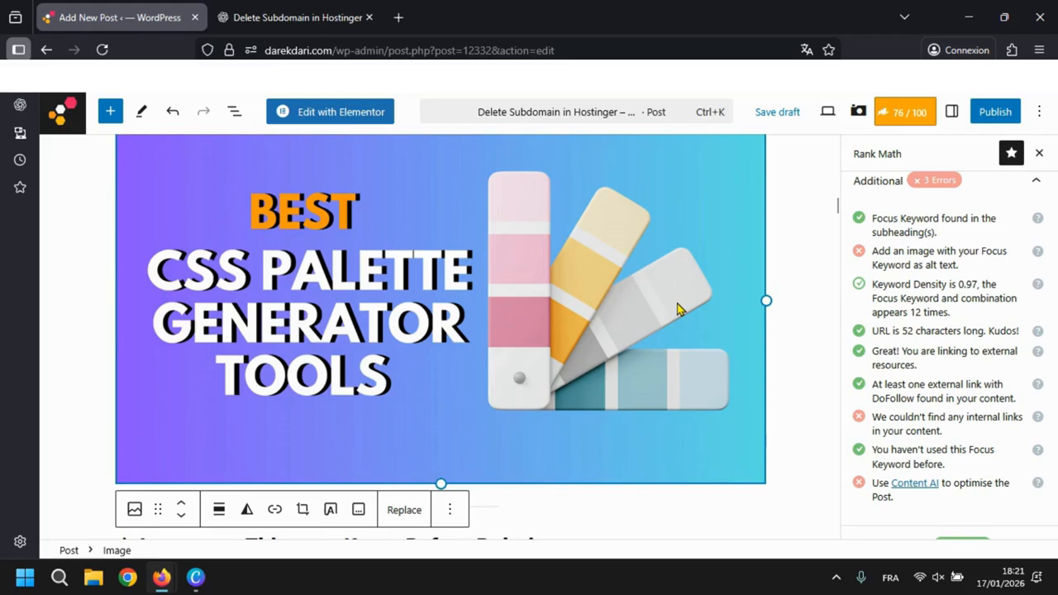
pyautogui.scroll(-2, 677, 308)
pyautogui.scroll(2, 579, 296)
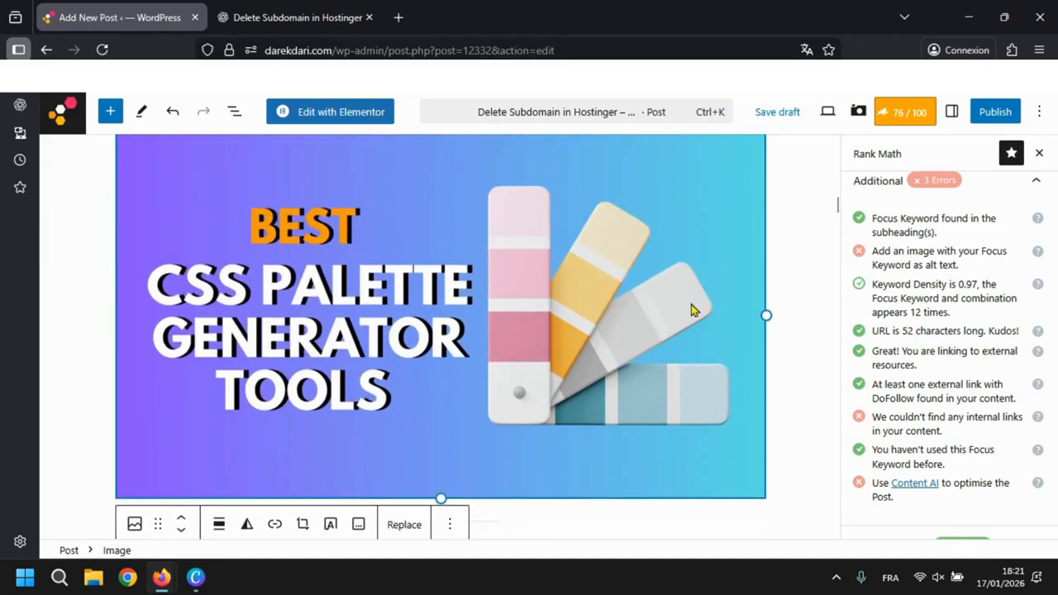
pyautogui.click(952, 113)
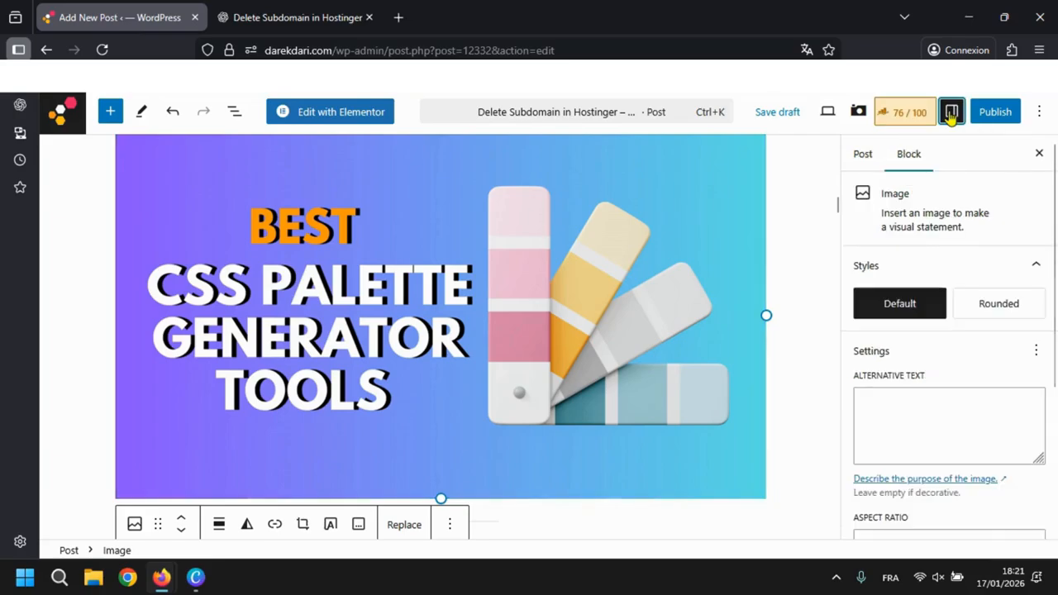
pyautogui.click(903, 438)
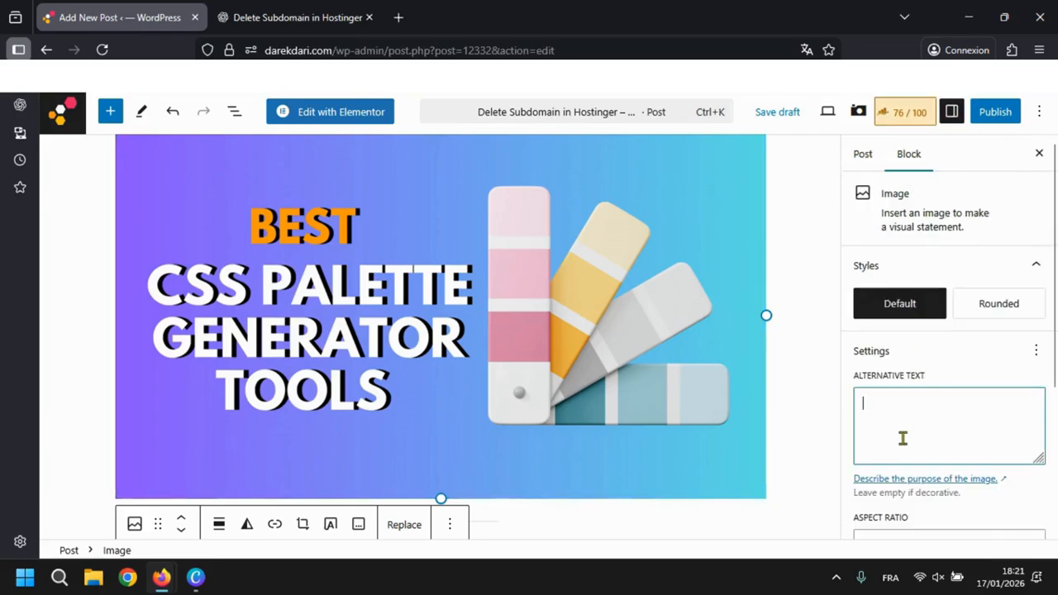
pyautogui.press('super+v')
pyautogui.press('Down')
pyautogui.press('Down')
pyautogui.press('Down')
pyautogui.press('Down')
pyautogui.press('Down')
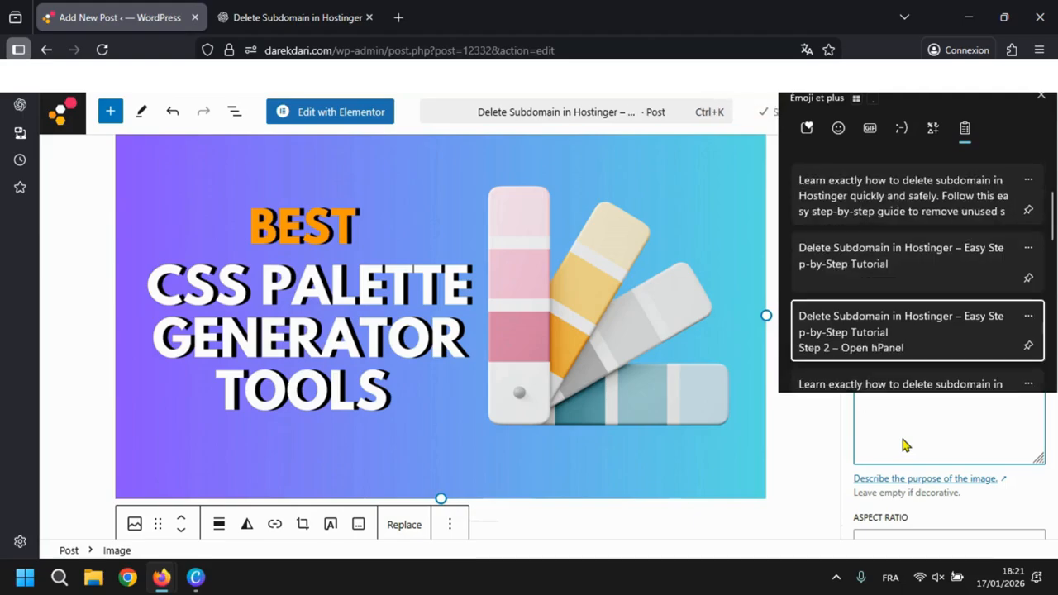
pyautogui.press('Up')
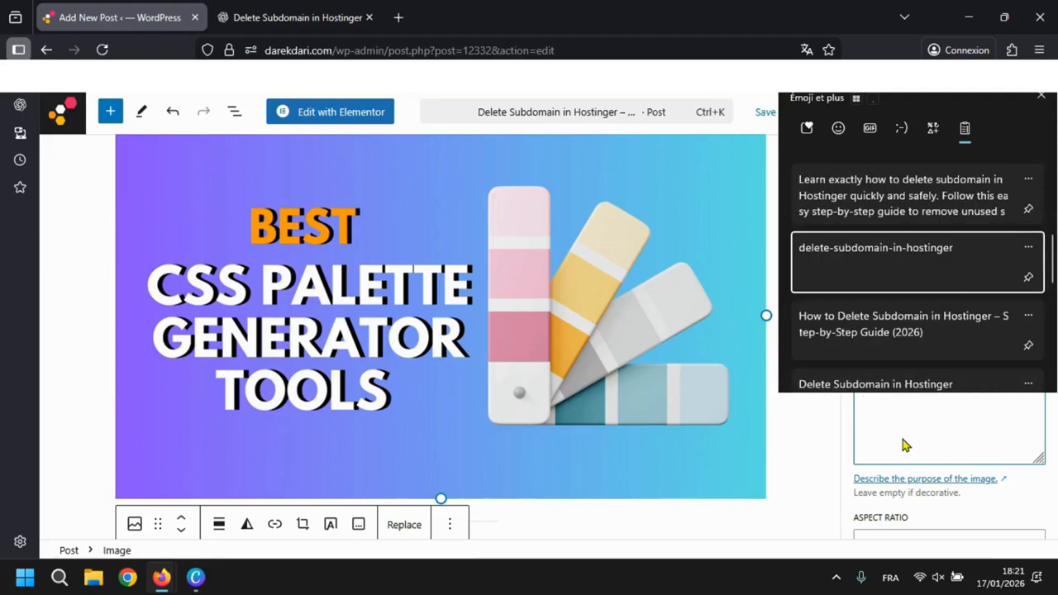
pyautogui.press('Down')
pyautogui.press('Down')
pyautogui.press('Return')
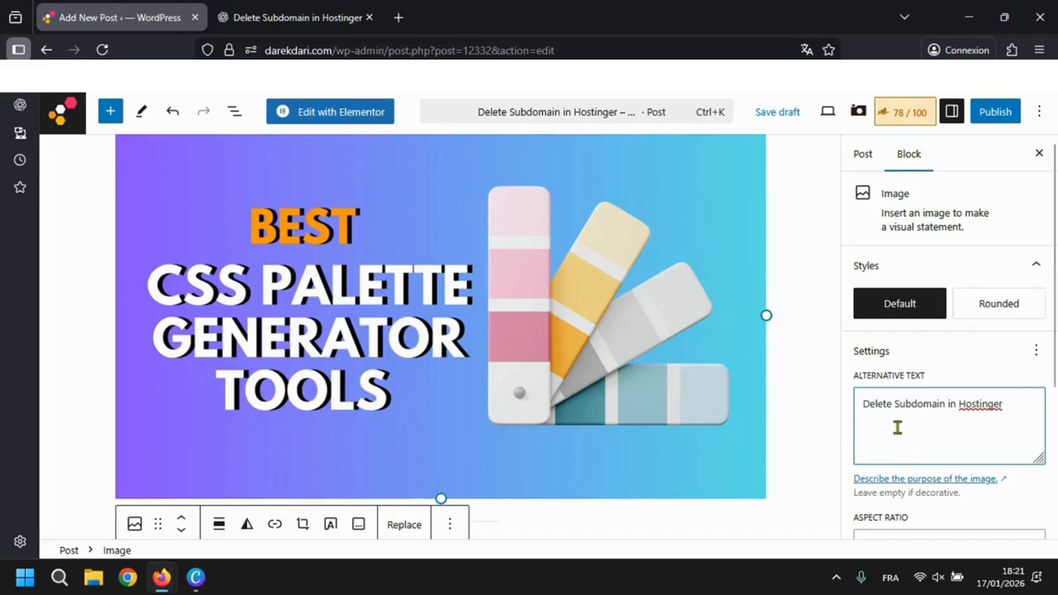
pyautogui.click(826, 364)
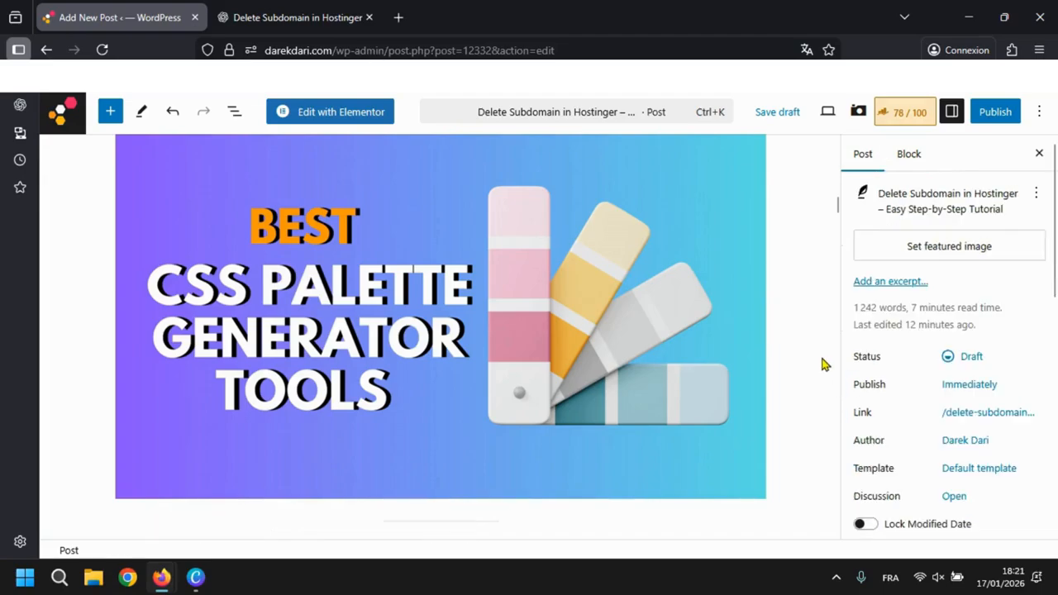
# - Review the Additional checks in Rank Math on the focus keyword in image alt attributes and on keyword density
pyautogui.click(903, 115)
pyautogui.scroll(-6, 945, 364)
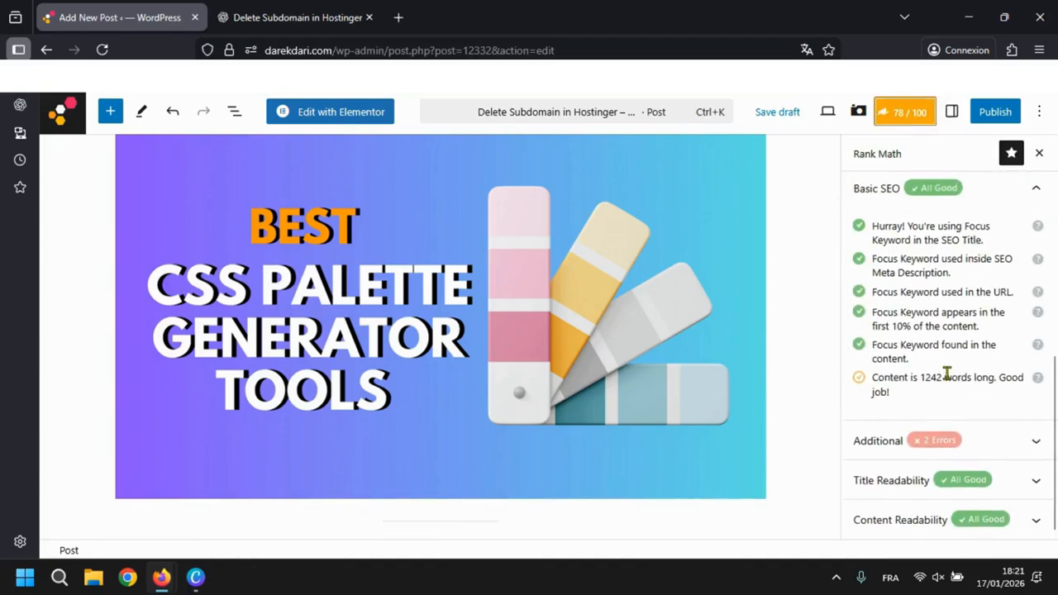
pyautogui.click(905, 440)
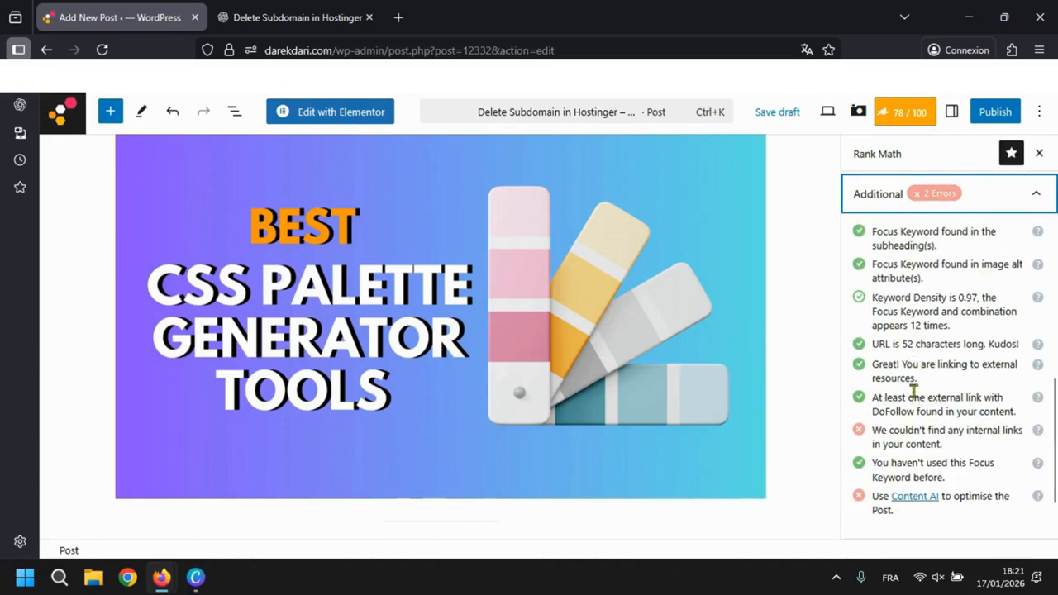
pyautogui.tripleClick(910, 281)
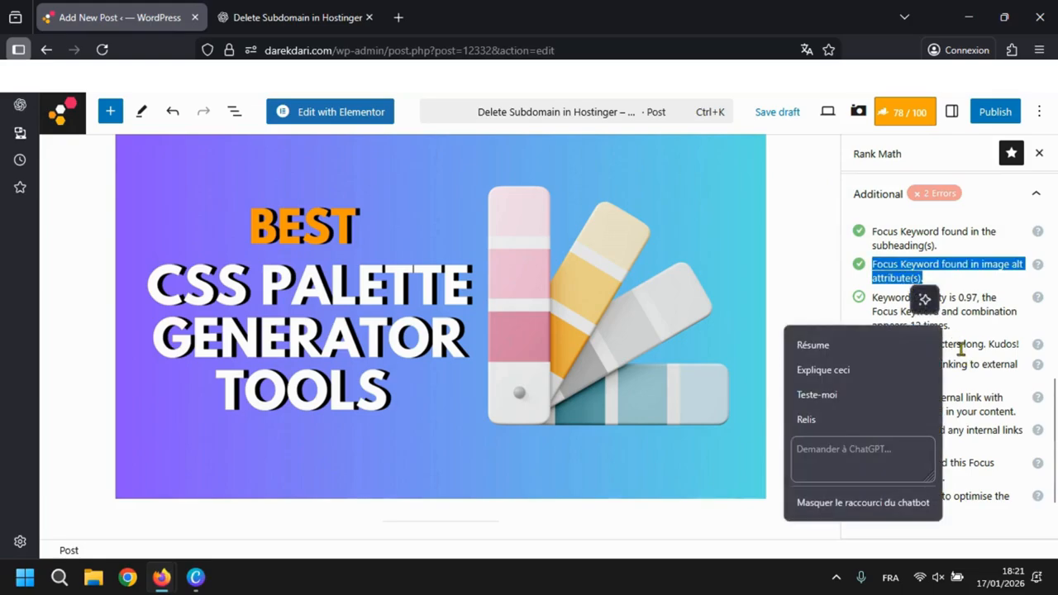
pyautogui.click(998, 325)
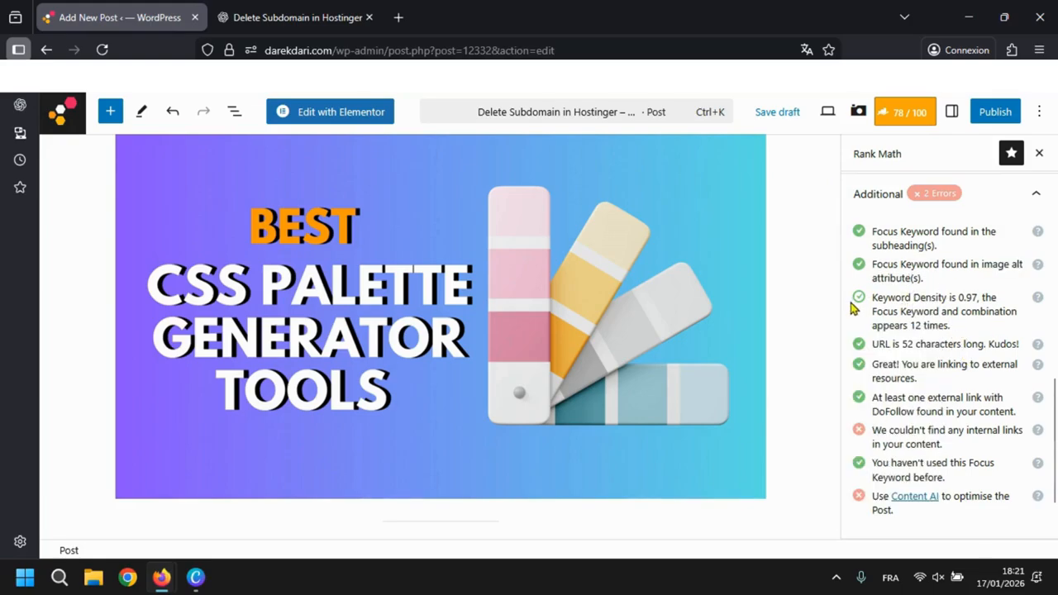
pyautogui.moveTo(877, 296); pyautogui.dragTo(939, 298)
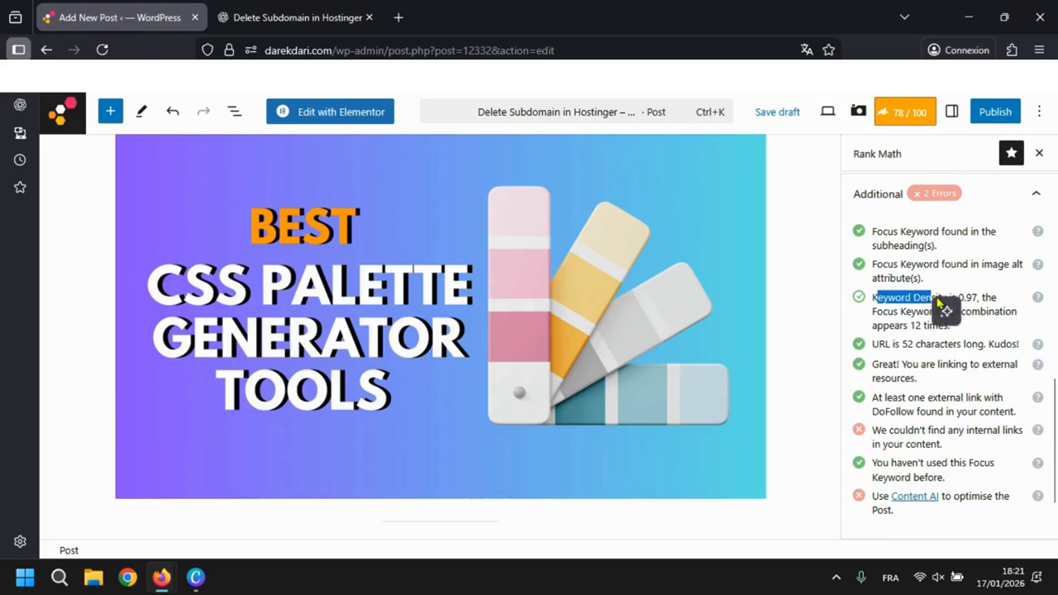
pyautogui.click(988, 309)
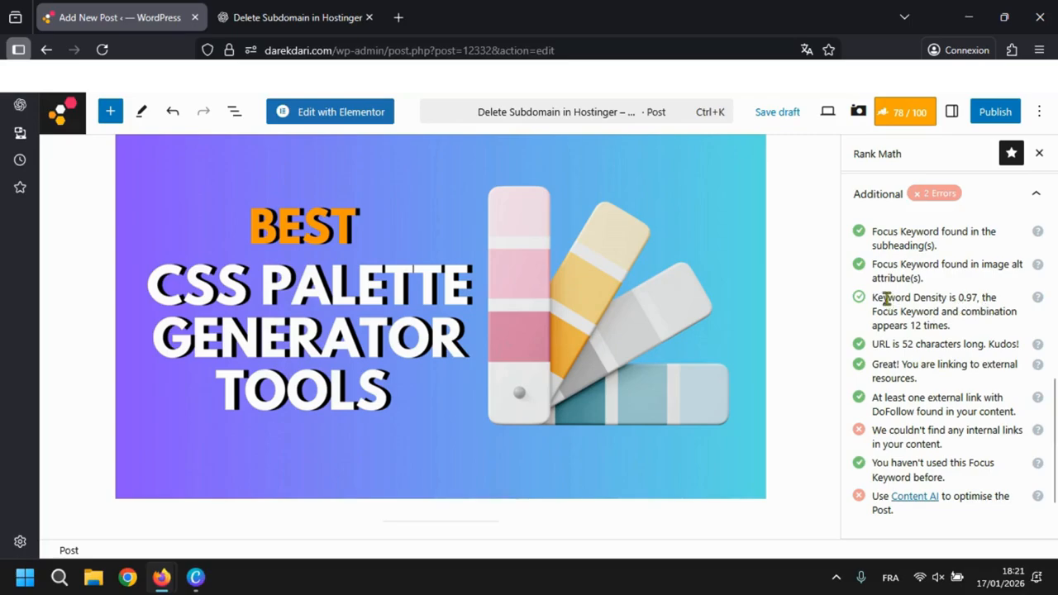
pyautogui.moveTo(875, 297); pyautogui.dragTo(968, 328)
pyautogui.click(968, 328)
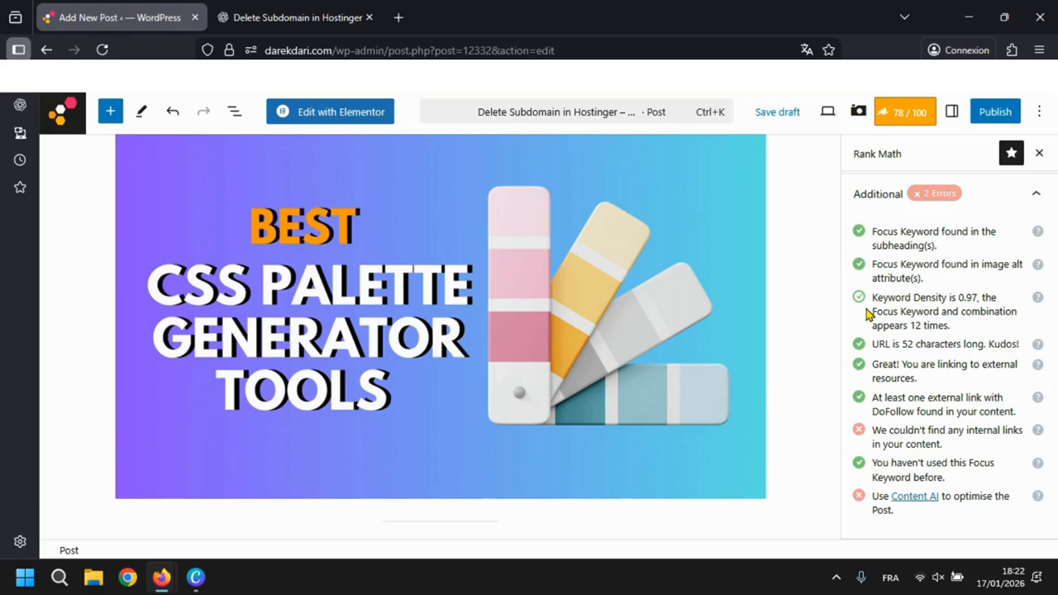
# - Examine the Additional checks on internal links and on external DoFollow links in the content
pyautogui.scroll(-1, 940, 364)
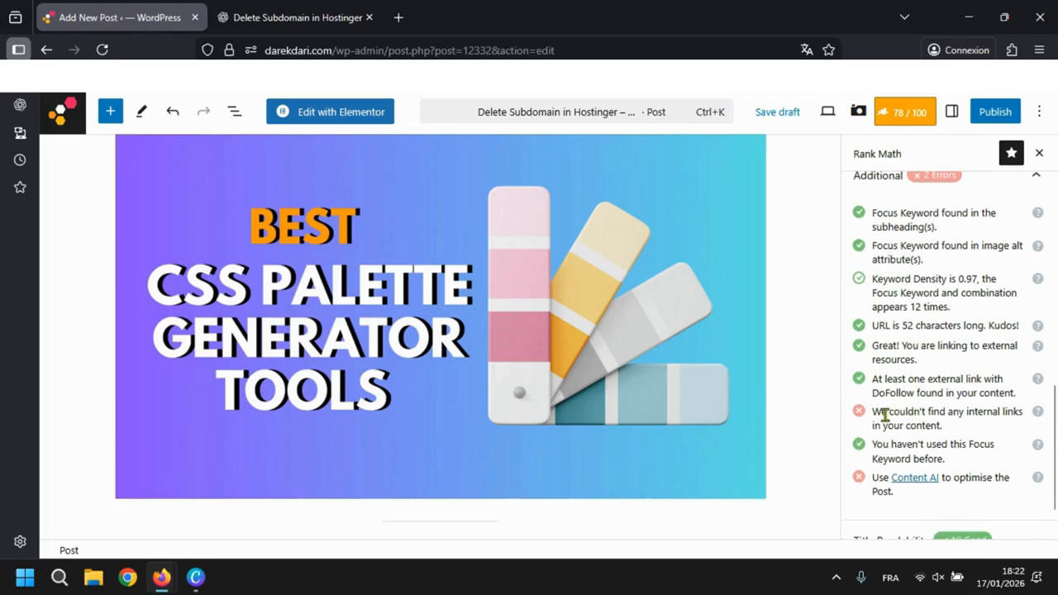
pyautogui.moveTo(873, 411); pyautogui.dragTo(962, 431)
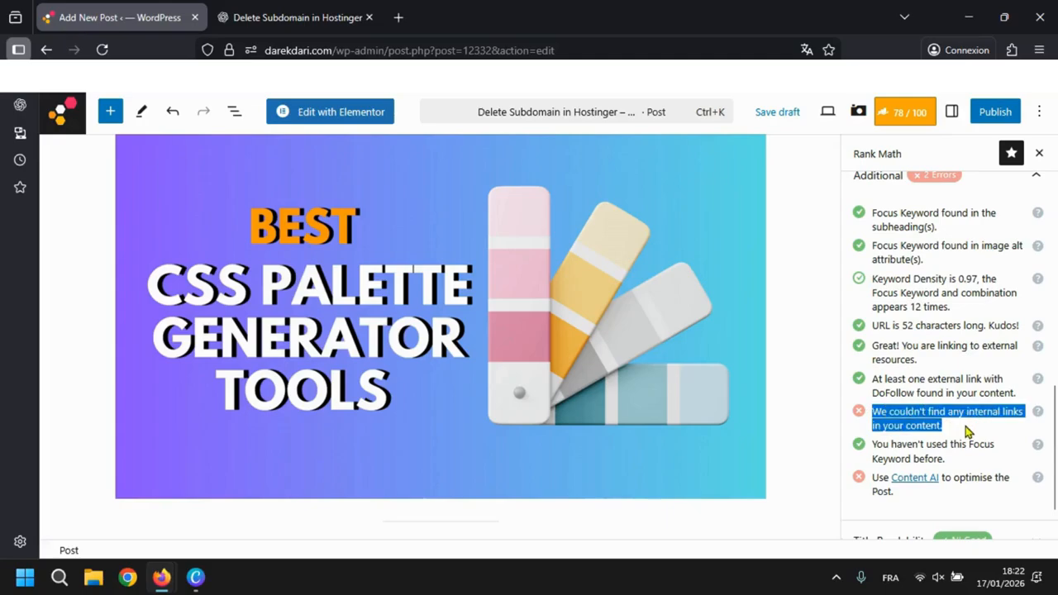
pyautogui.rightClick(927, 411)
pyautogui.click(947, 379)
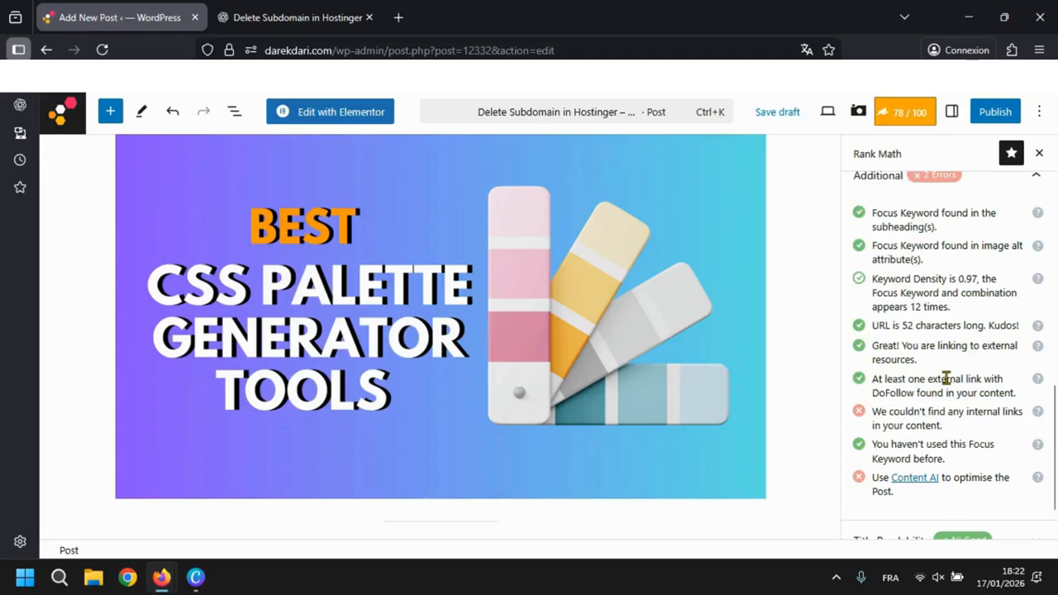
pyautogui.doubleClick(939, 378)
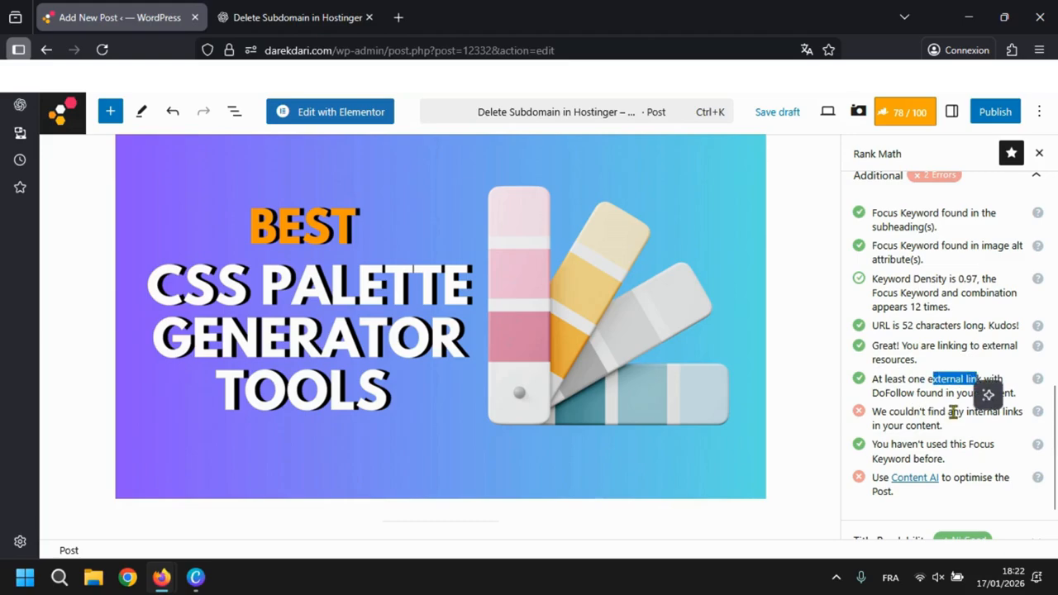
pyautogui.click(952, 411)
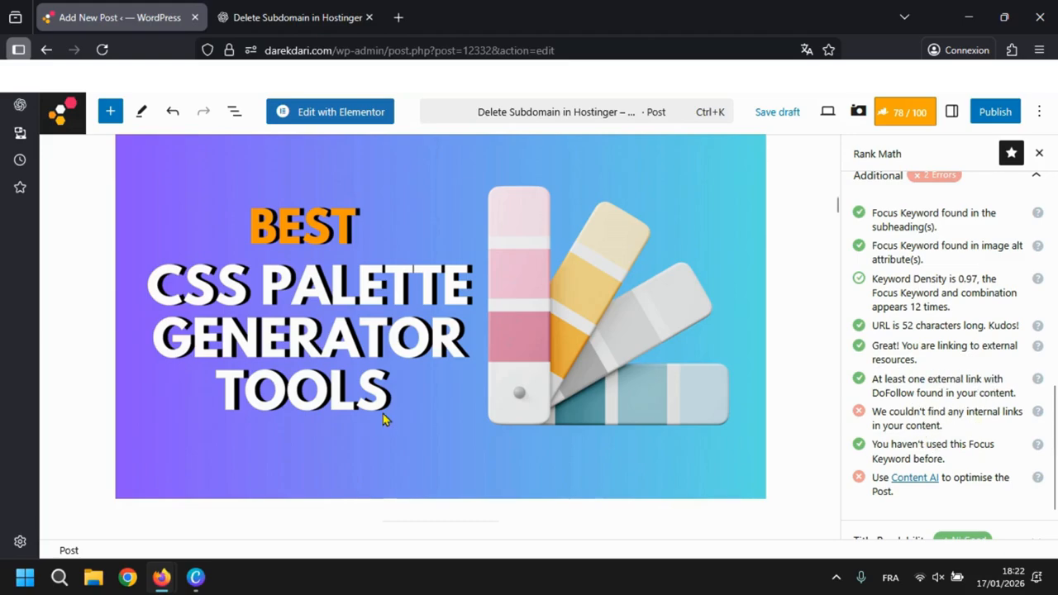
# - Search the available blocks for "inter" and "blog" at the insertion point between the separator and the Blog Article heading
pyautogui.scroll(-15, 383, 418)
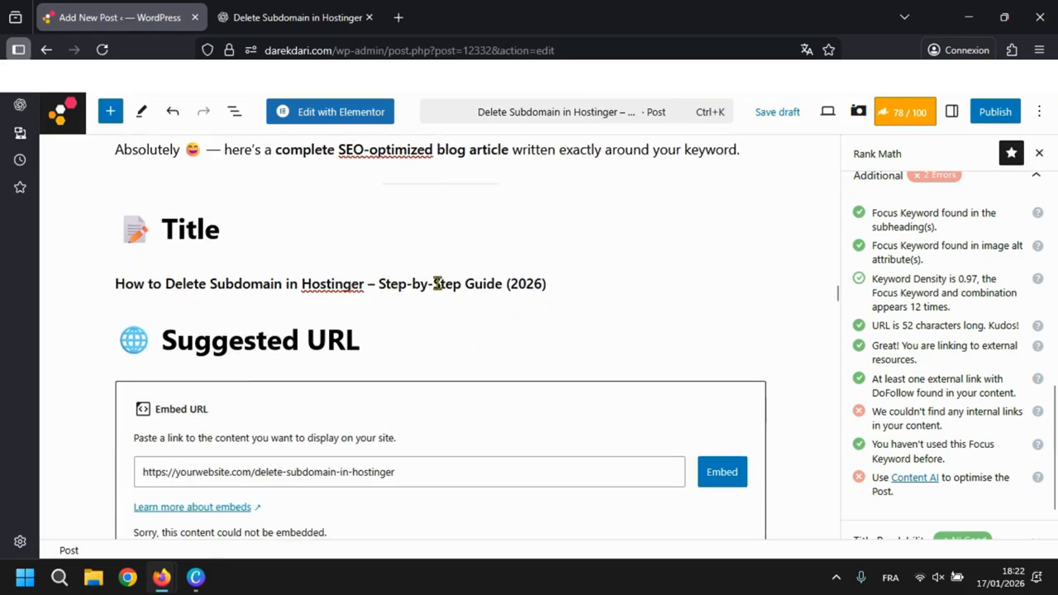
pyautogui.scroll(-2, 442, 289)
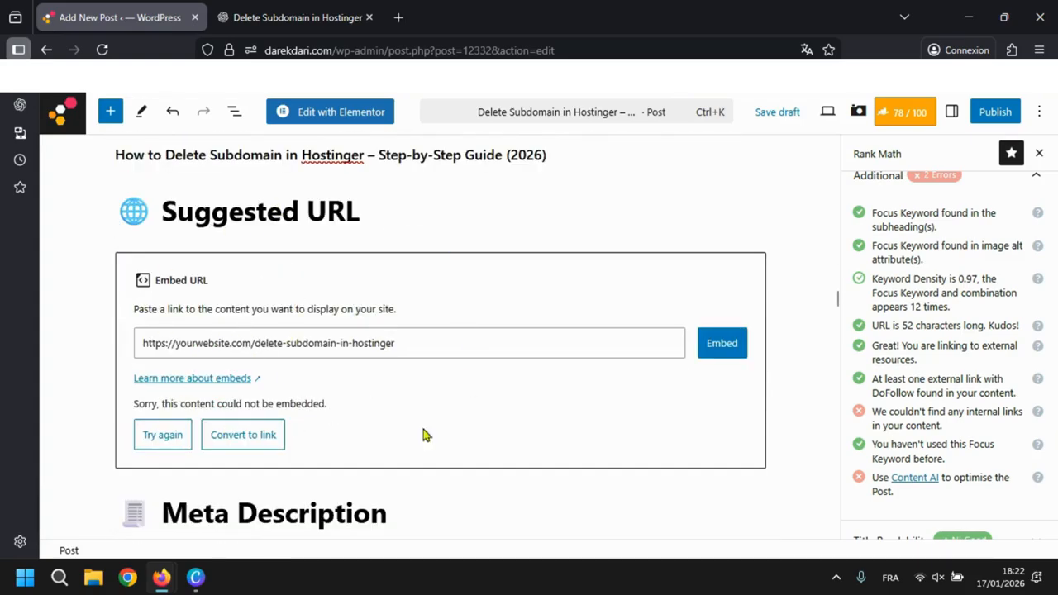
pyautogui.scroll(-7, 383, 374)
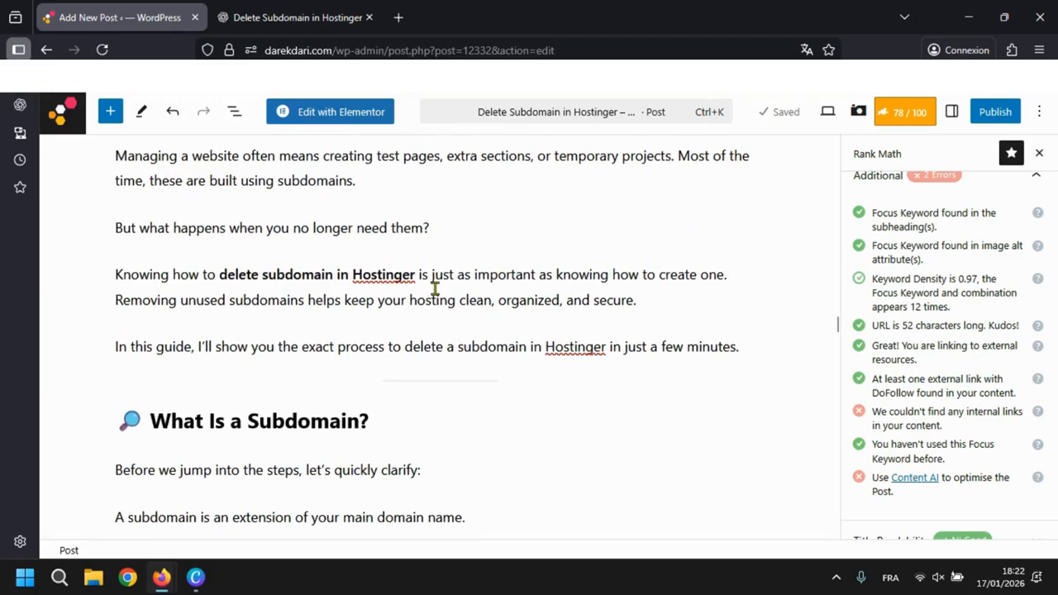
pyautogui.scroll(-2, 435, 288)
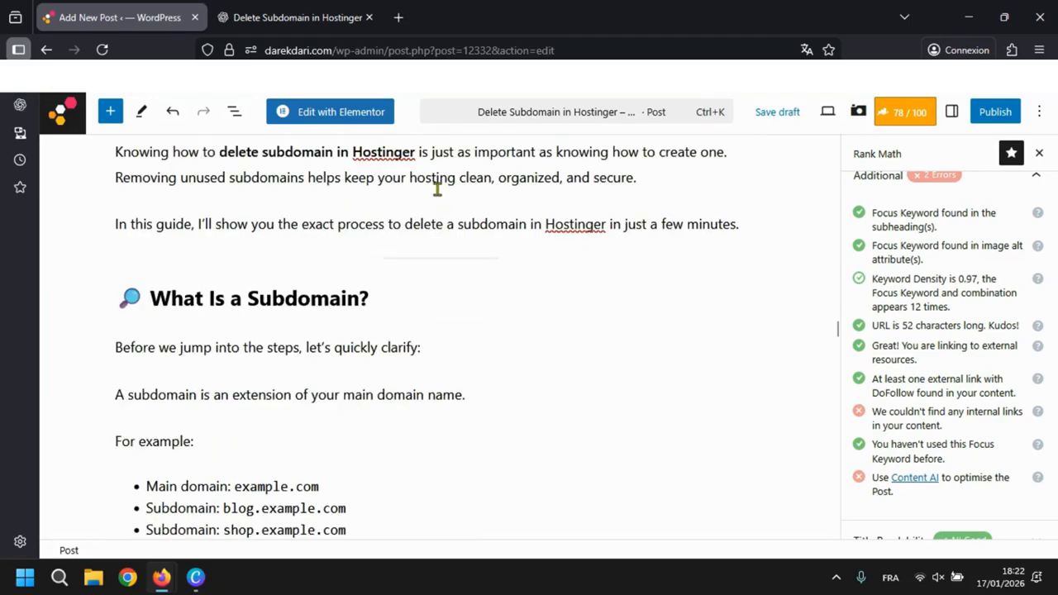
pyautogui.scroll(5, 536, 261)
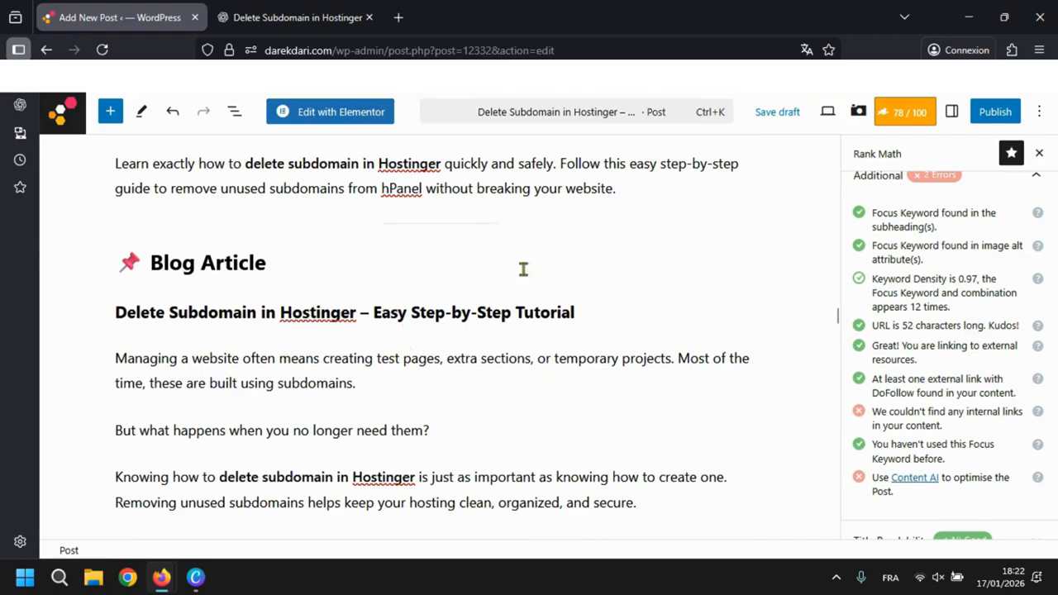
pyautogui.click(441, 239)
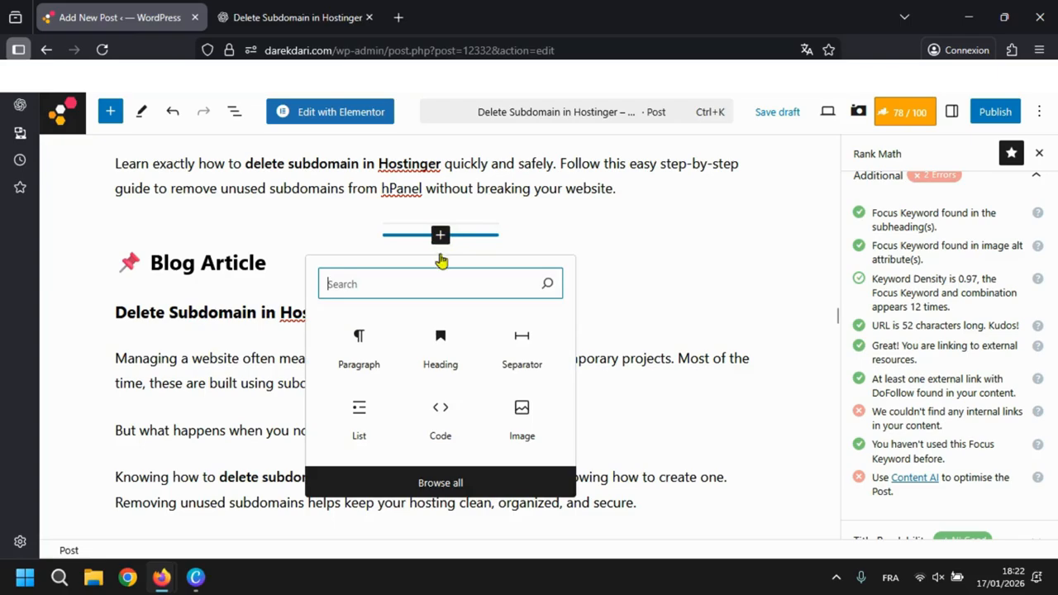
pyautogui.write('int')
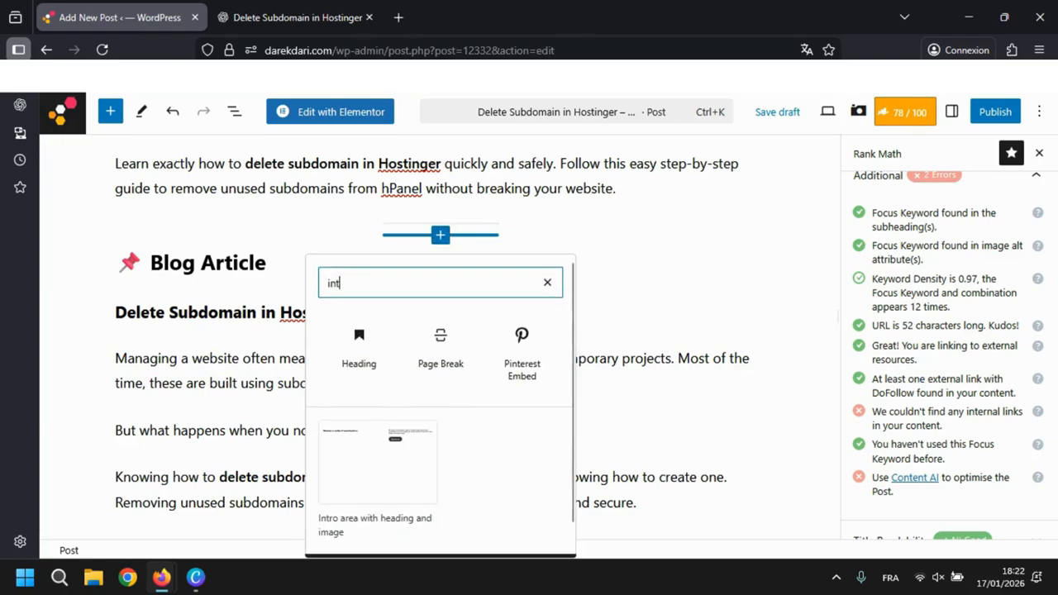
pyautogui.write('er')
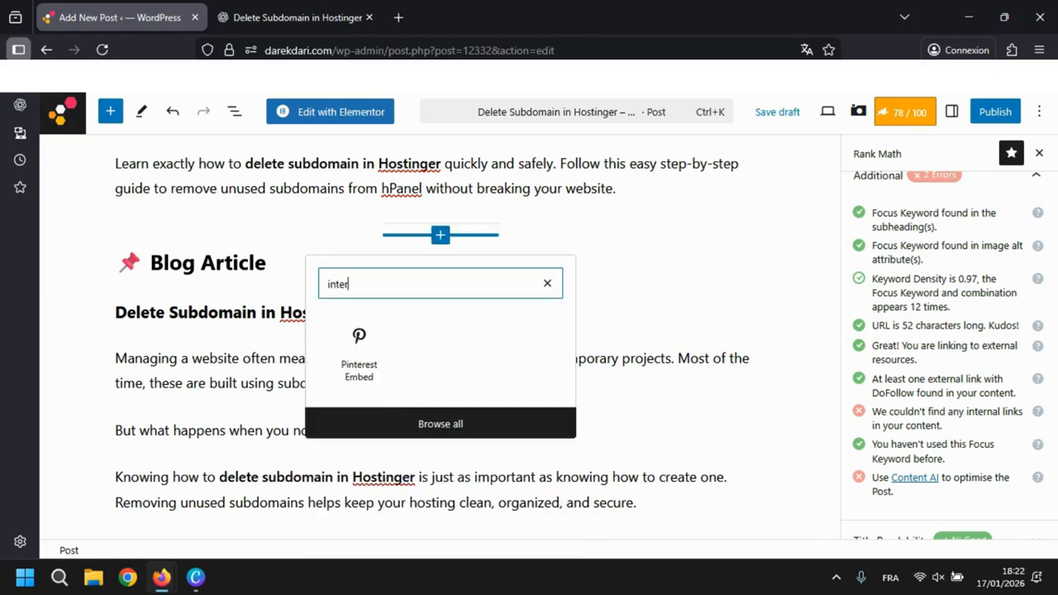
pyautogui.press('BackSpace')
pyautogui.press('BackSpace')
pyautogui.press('BackSpace')
pyautogui.press('BackSpace')
pyautogui.press('BackSpace')
pyautogui.write('b')
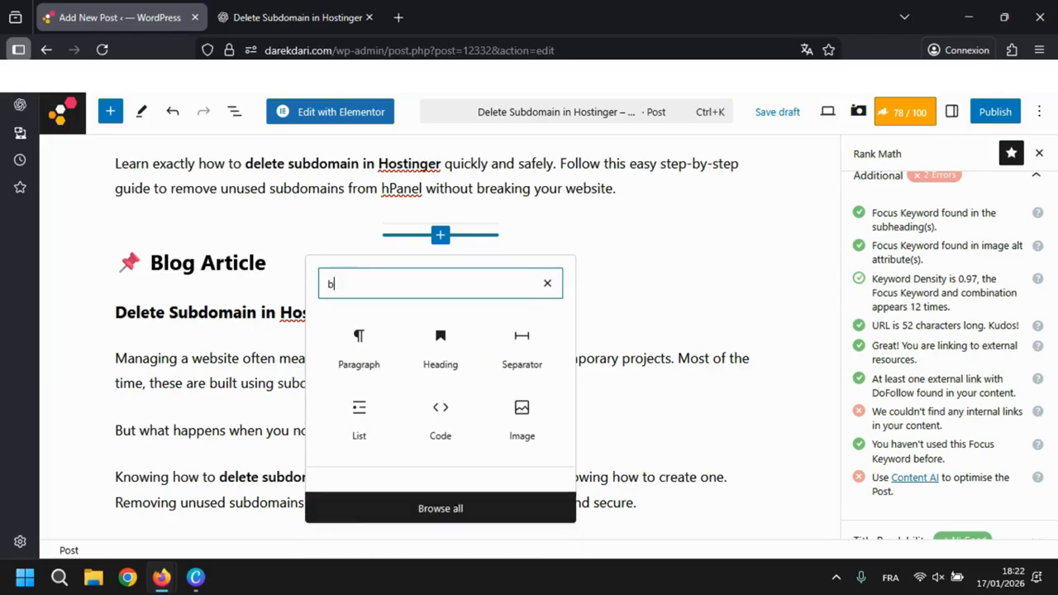
pyautogui.write('log')
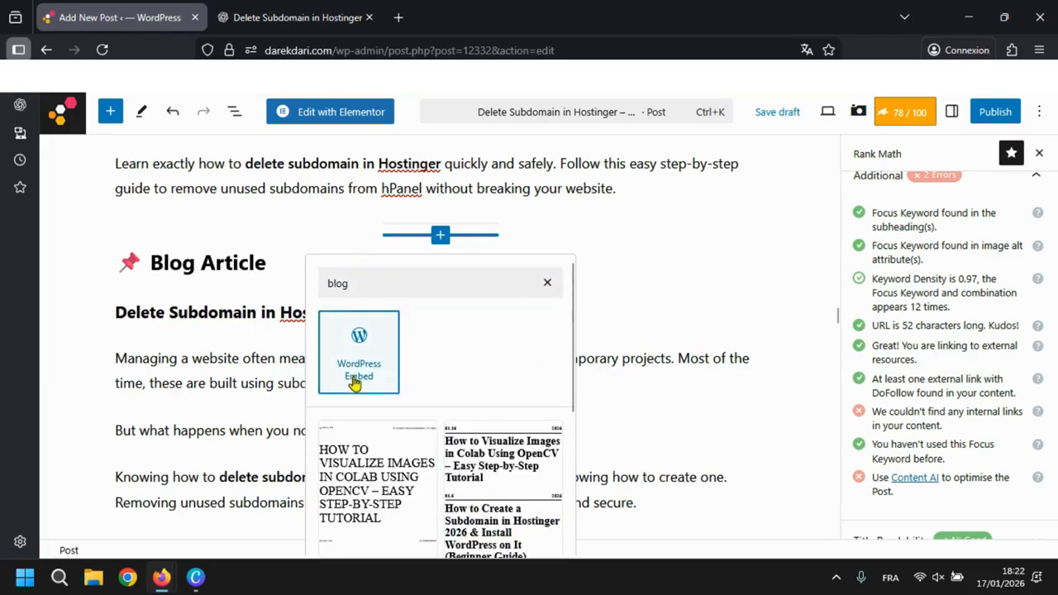
# - Try a WordPress Embed block above the Blog Article heading and delete it
pyautogui.click(355, 376)
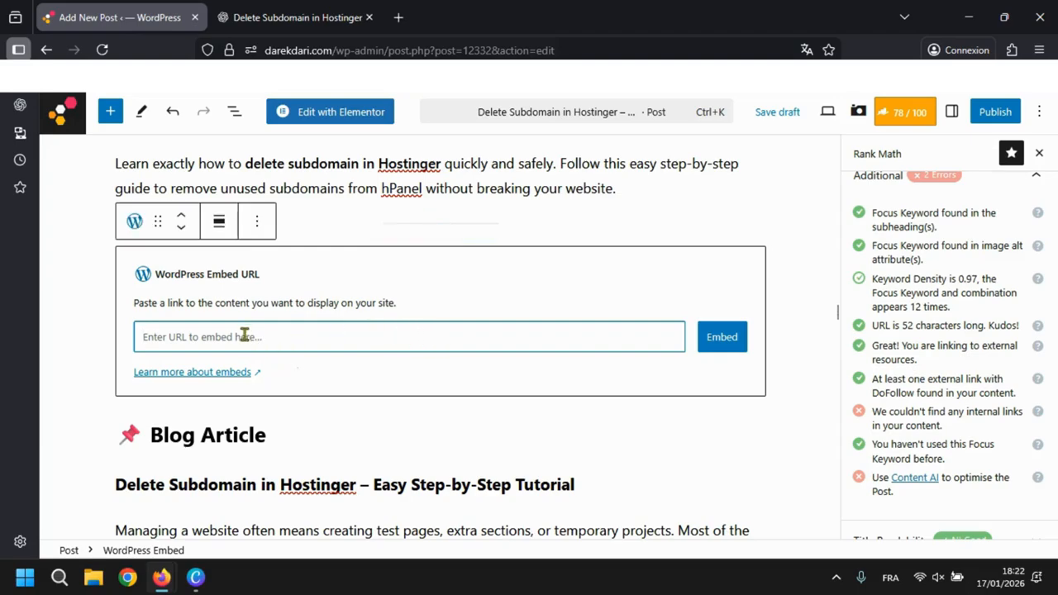
pyautogui.click(257, 222)
pyautogui.scroll(-1, 311, 414)
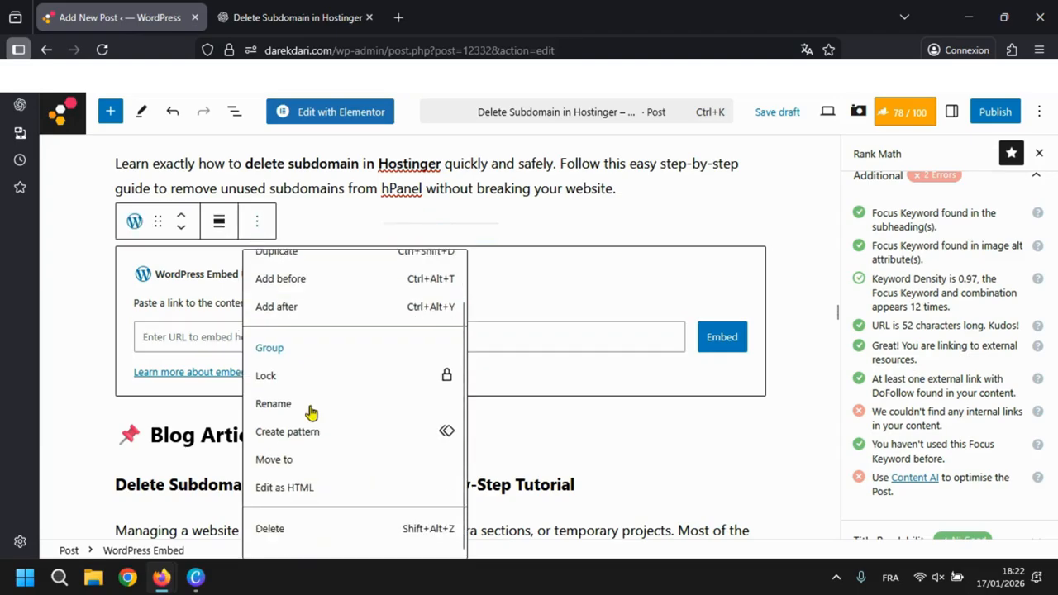
pyautogui.click(411, 541)
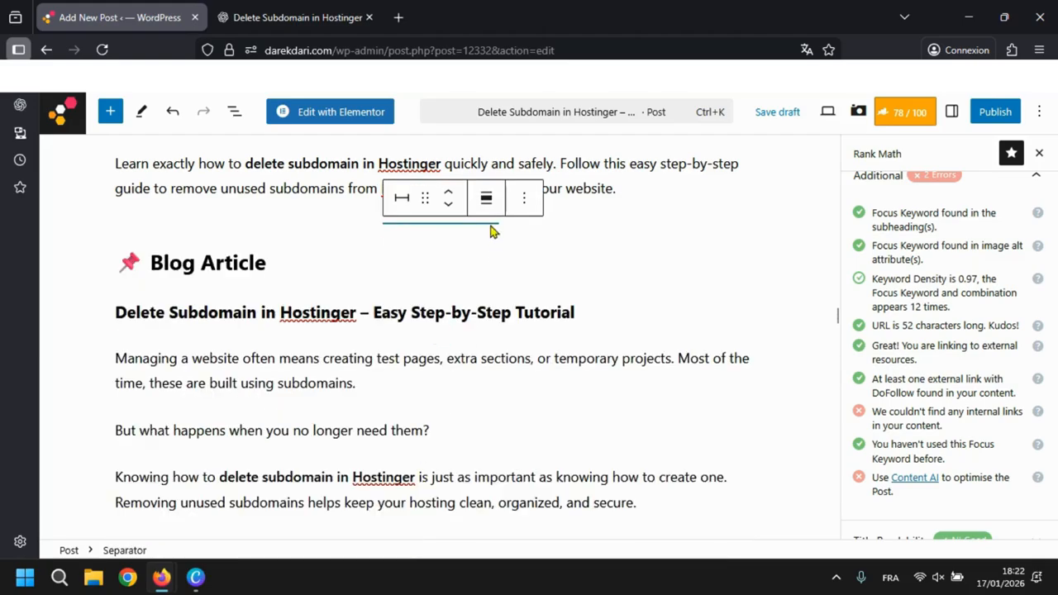
# - Browse the full block library and insert a Categories List block below the separator above the Blog Article heading
pyautogui.click(440, 237)
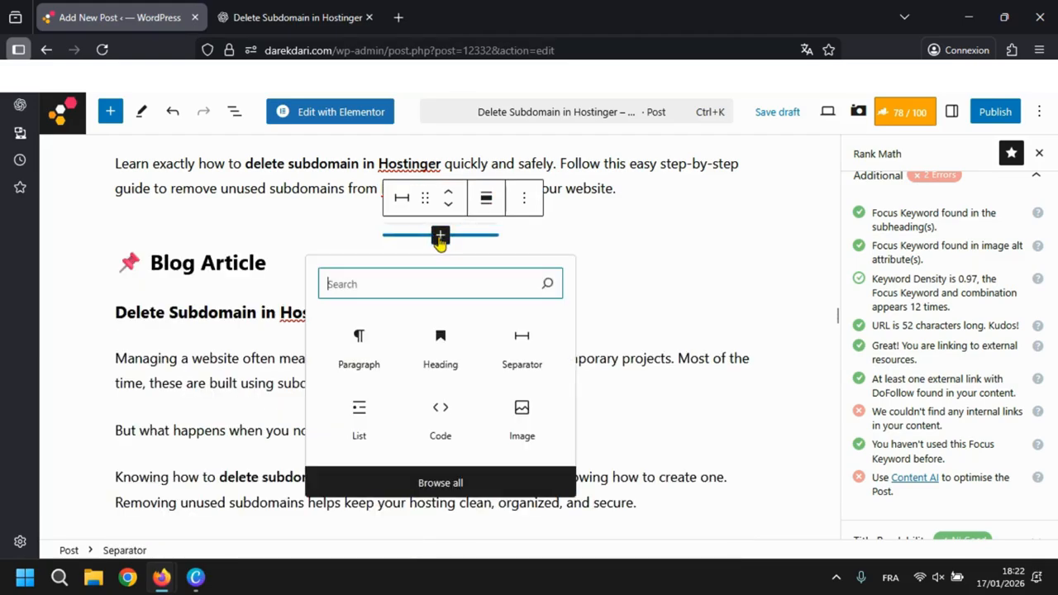
pyautogui.click(462, 486)
pyautogui.scroll(-3, 236, 336)
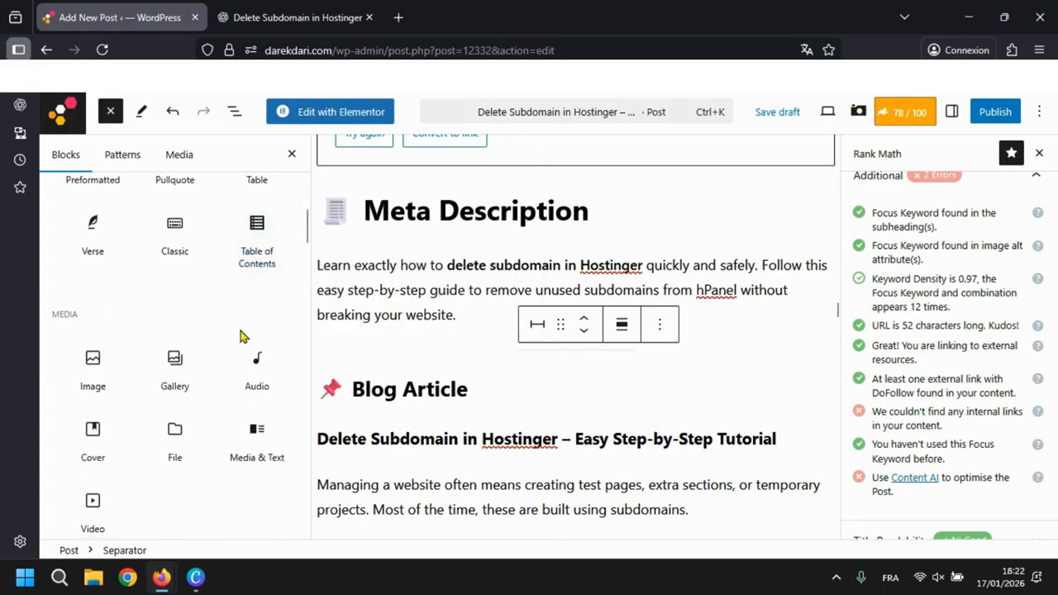
pyautogui.scroll(2, 239, 331)
pyautogui.scroll(-6, 240, 330)
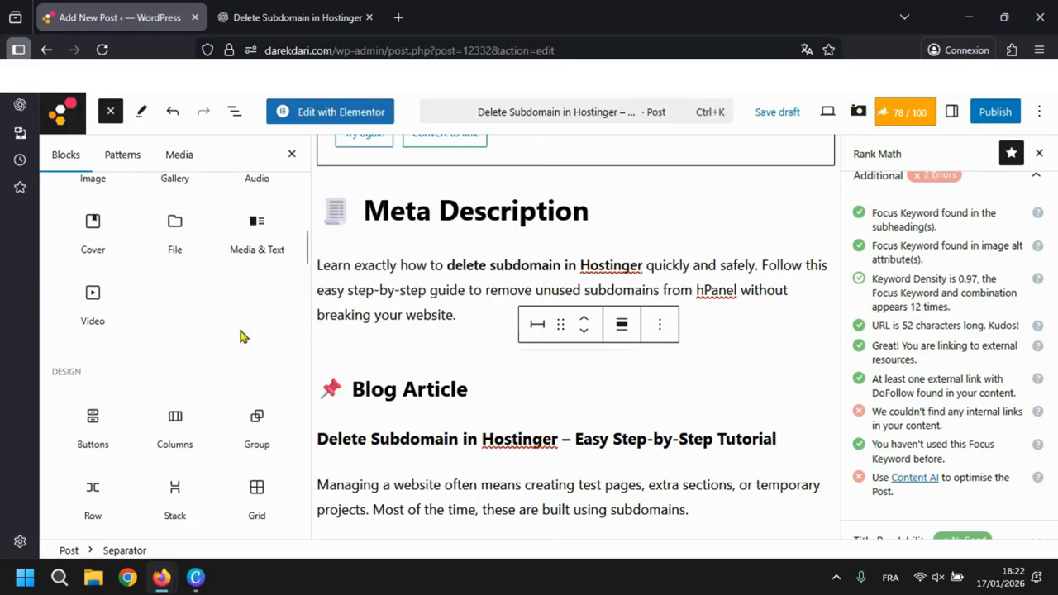
pyautogui.scroll(-8, 240, 329)
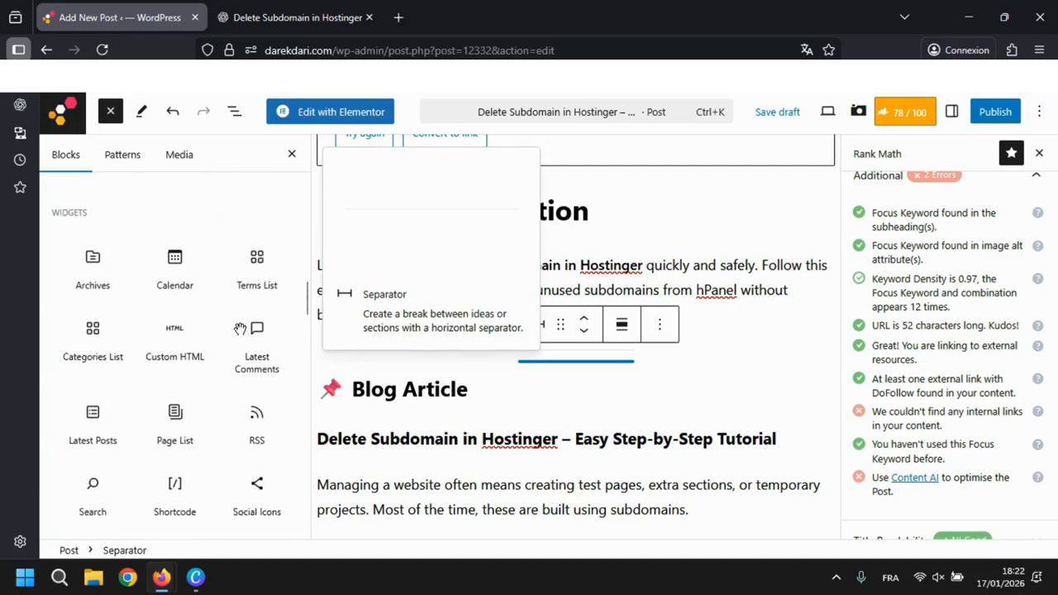
pyautogui.scroll(-1, 240, 329)
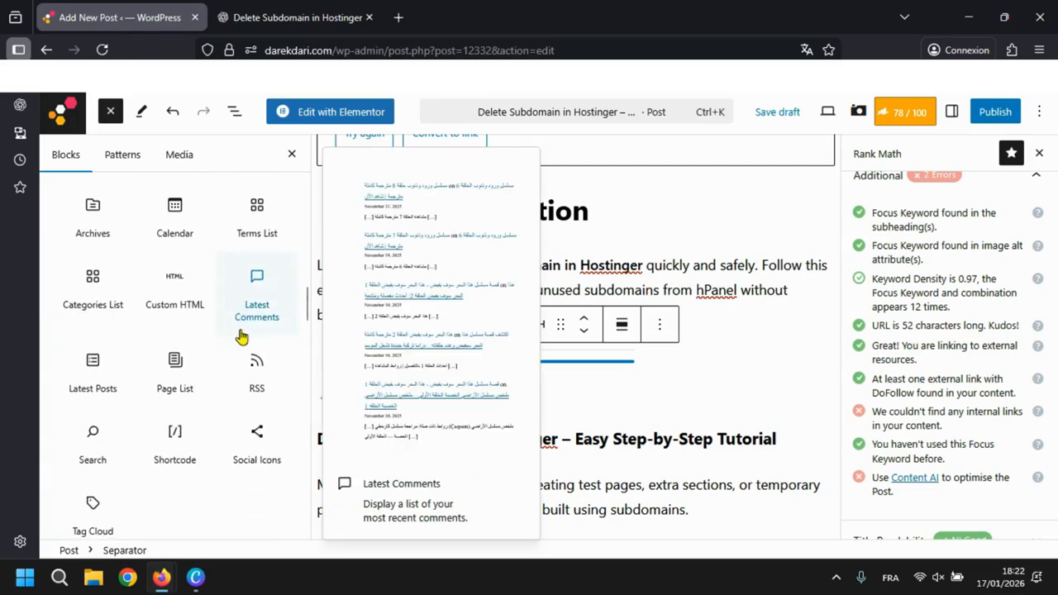
pyautogui.click(87, 294)
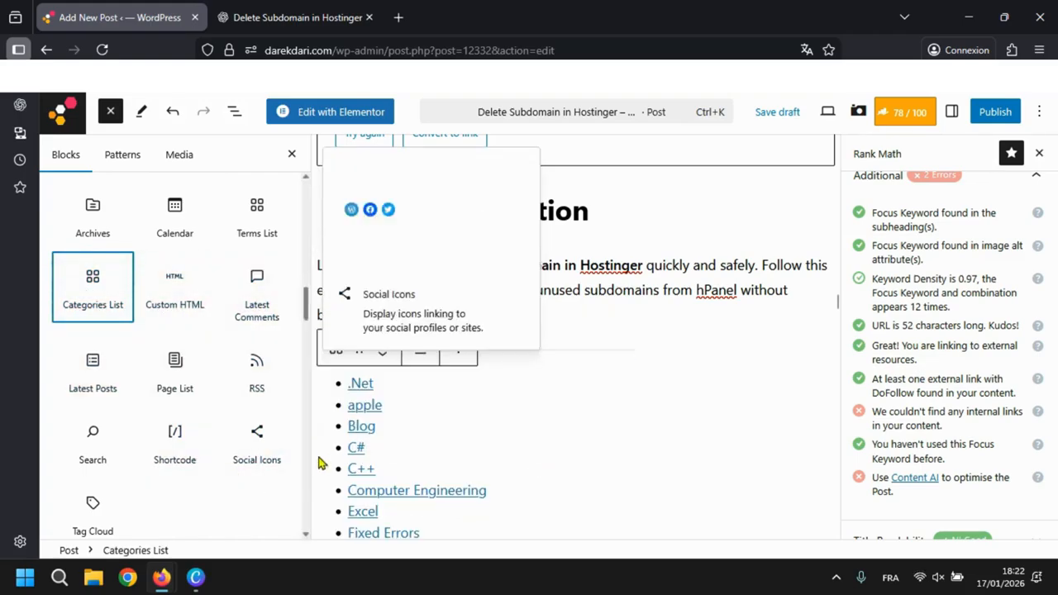
# - Insert a Latest Posts block between the separator and the categories list, and close the block library
pyautogui.scroll(-2, 389, 413)
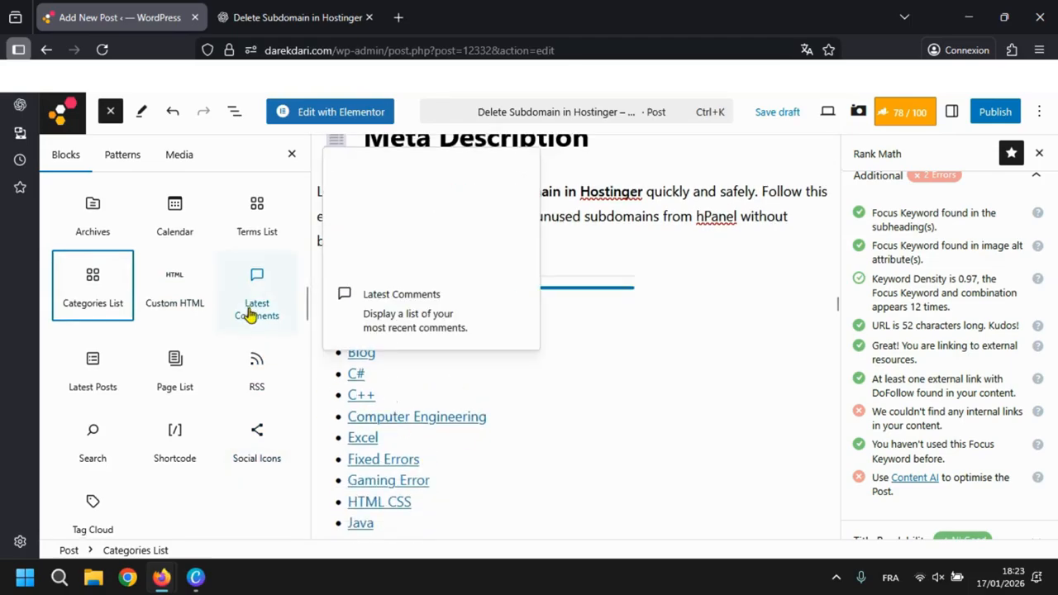
pyautogui.scroll(-2, 251, 317)
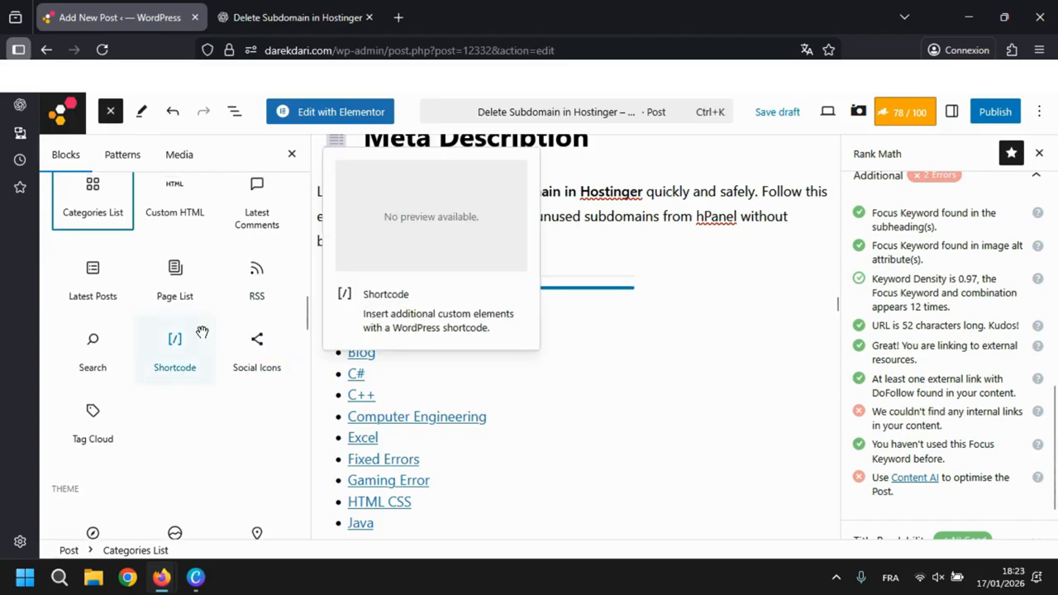
pyautogui.scroll(1, 135, 354)
pyautogui.click(98, 319)
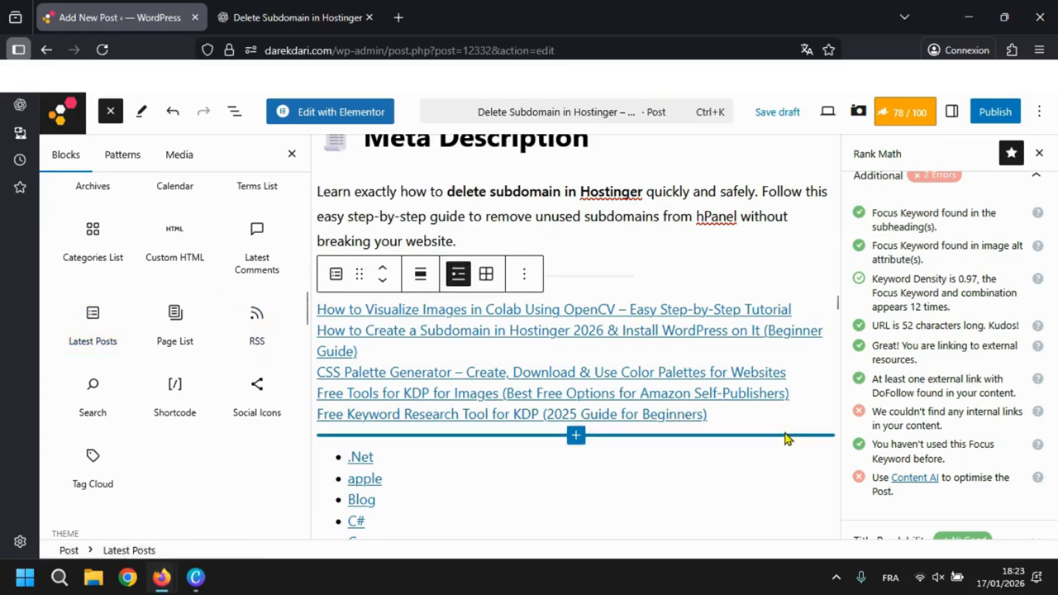
pyautogui.click(788, 438)
pyautogui.click(291, 153)
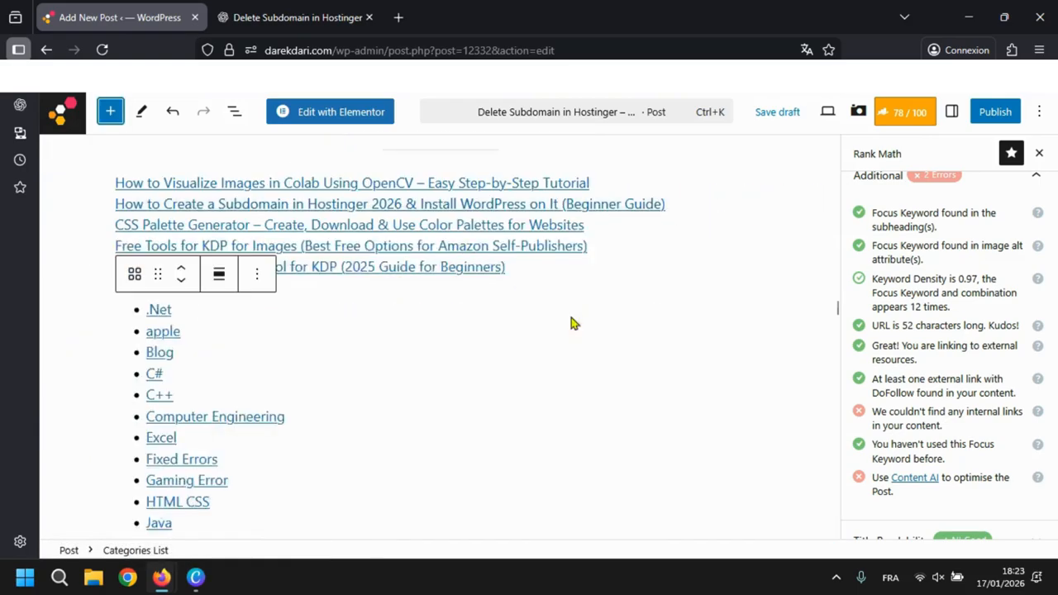
# - Check the links in the Latest Posts block against Rank Math's internal links and Content AI checks in the Additional section
pyautogui.click(302, 382)
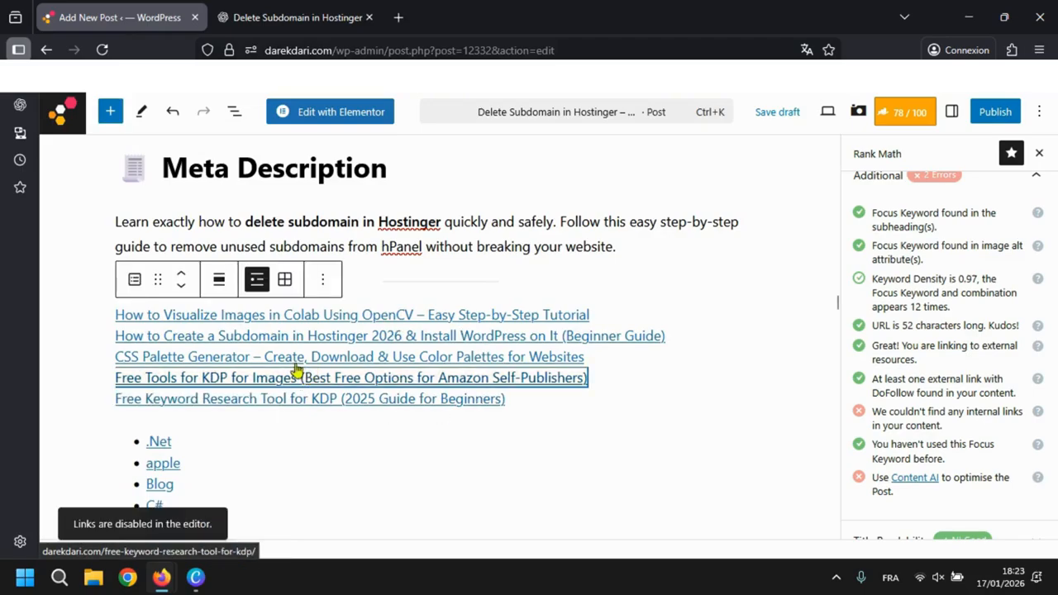
pyautogui.click(370, 319)
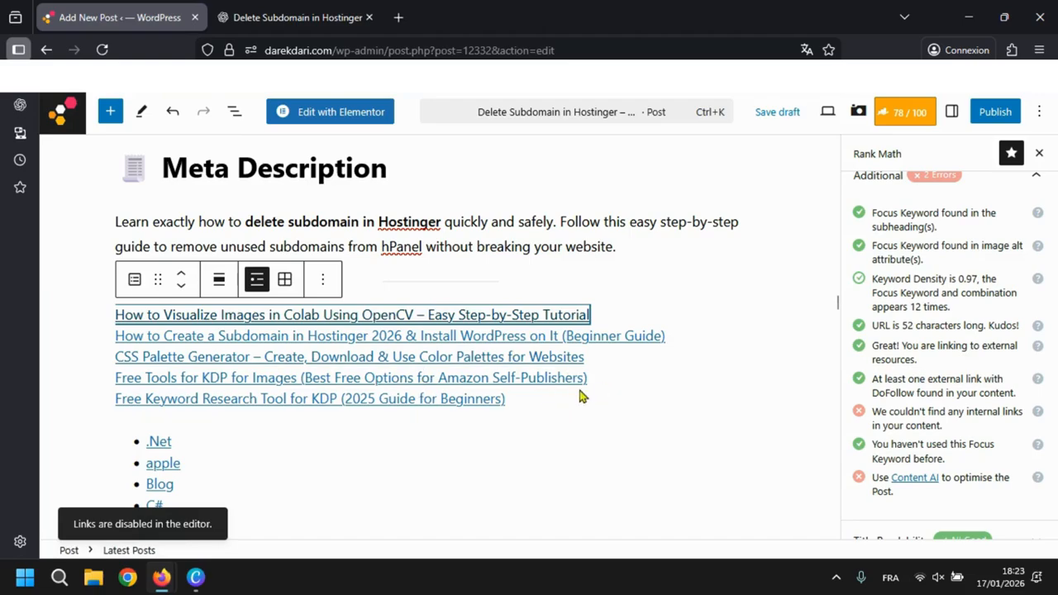
pyautogui.click(939, 422)
pyautogui.tripleClick(938, 422)
pyautogui.doubleClick(938, 421)
pyautogui.click(973, 433)
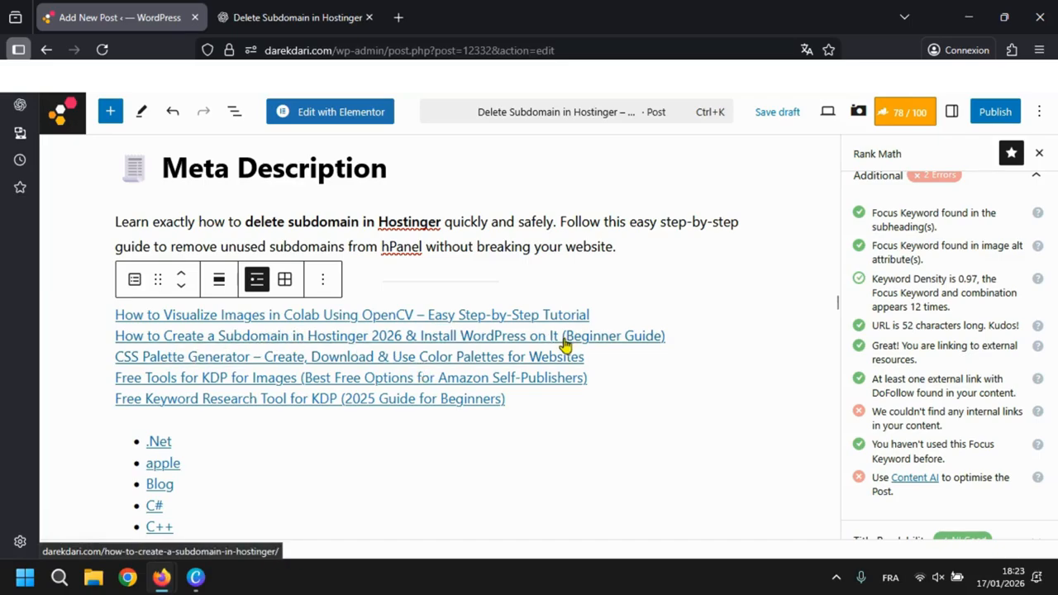
pyautogui.scroll(-5, 709, 378)
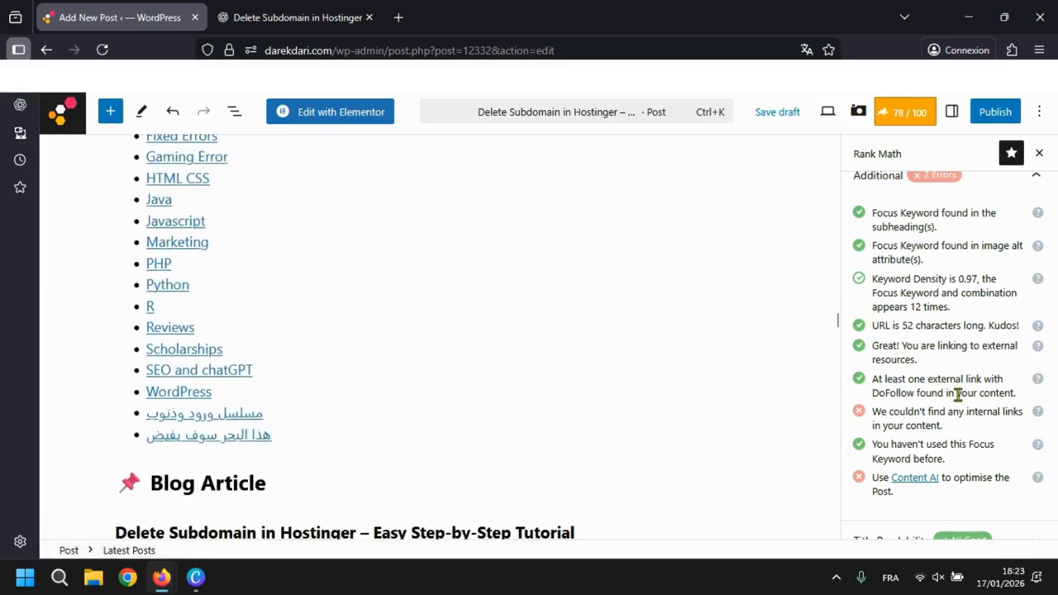
pyautogui.scroll(-1, 927, 397)
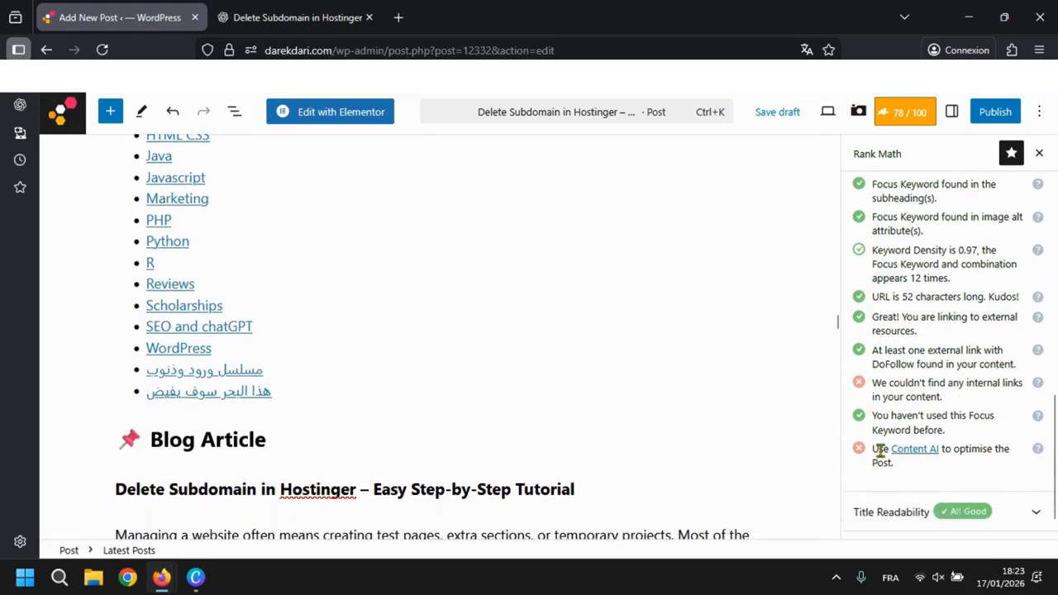
pyautogui.tripleClick(880, 449)
pyautogui.click(918, 480)
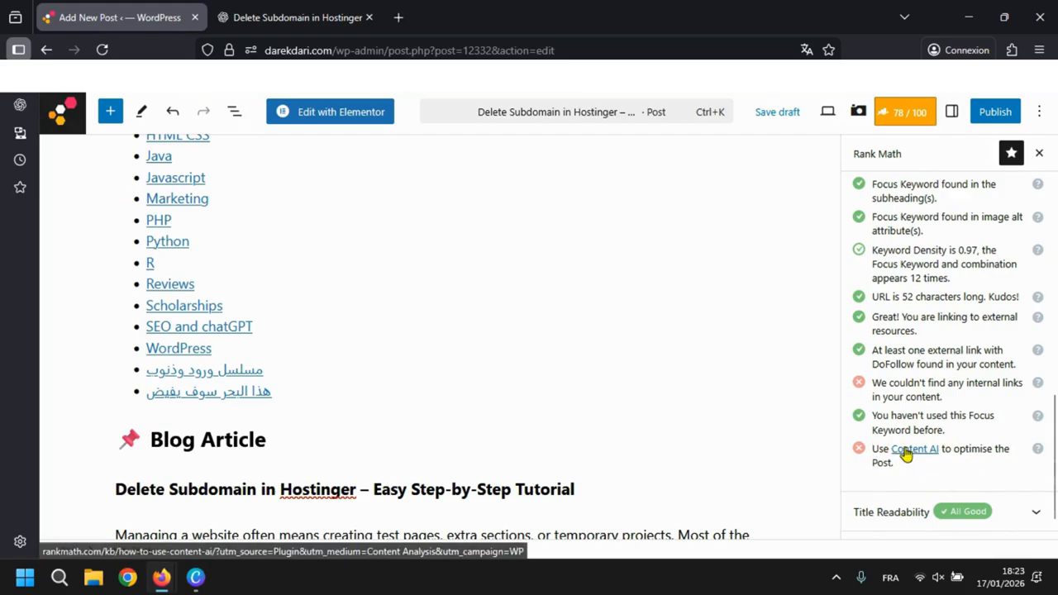
# - Review Rank Math's Basic SEO checks and snippet preview, and look over the post from the Latest Posts block back to the title
pyautogui.scroll(5, 907, 454)
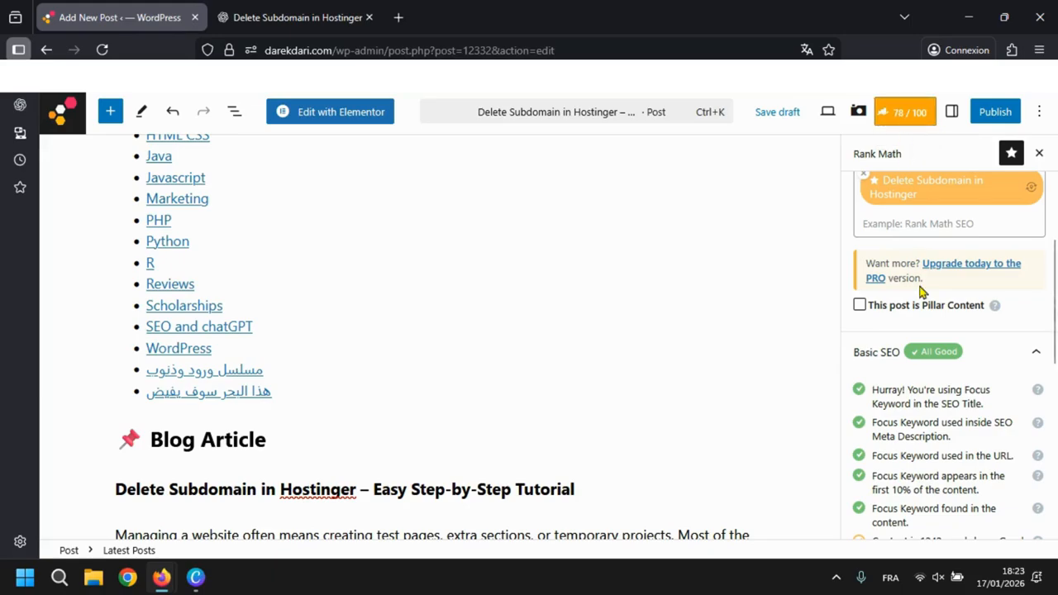
pyautogui.scroll(4, 921, 291)
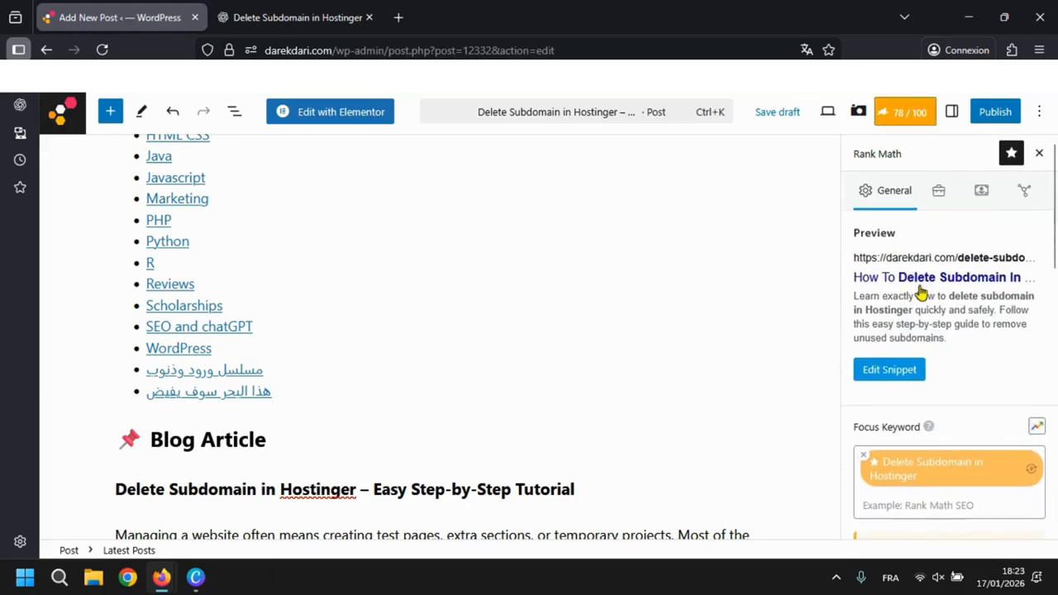
pyautogui.scroll(-7, 579, 295)
pyautogui.scroll(2, 579, 295)
pyautogui.scroll(-1, 578, 295)
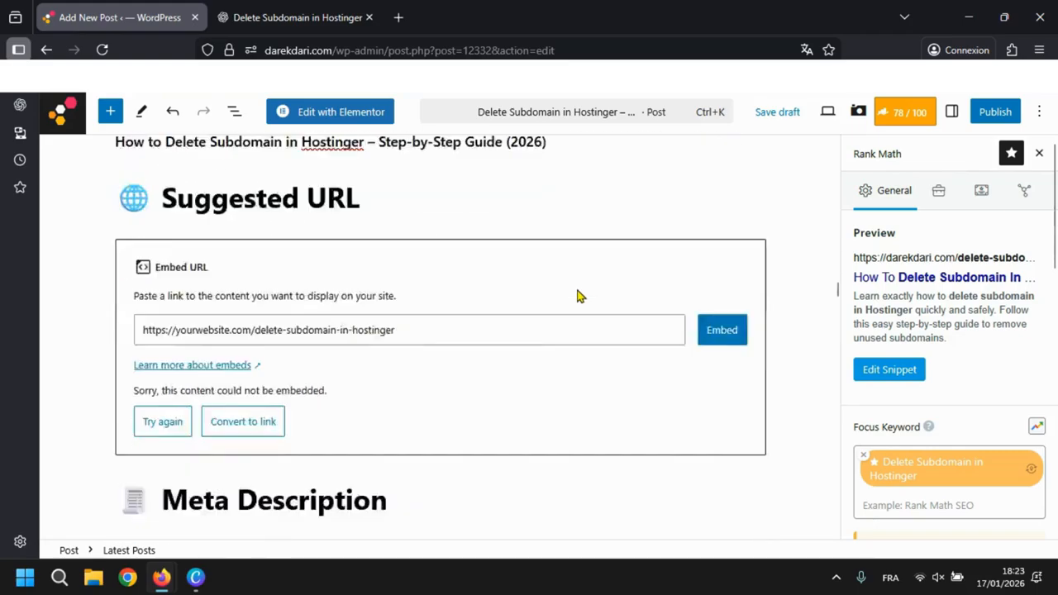
pyautogui.scroll(-4, 579, 296)
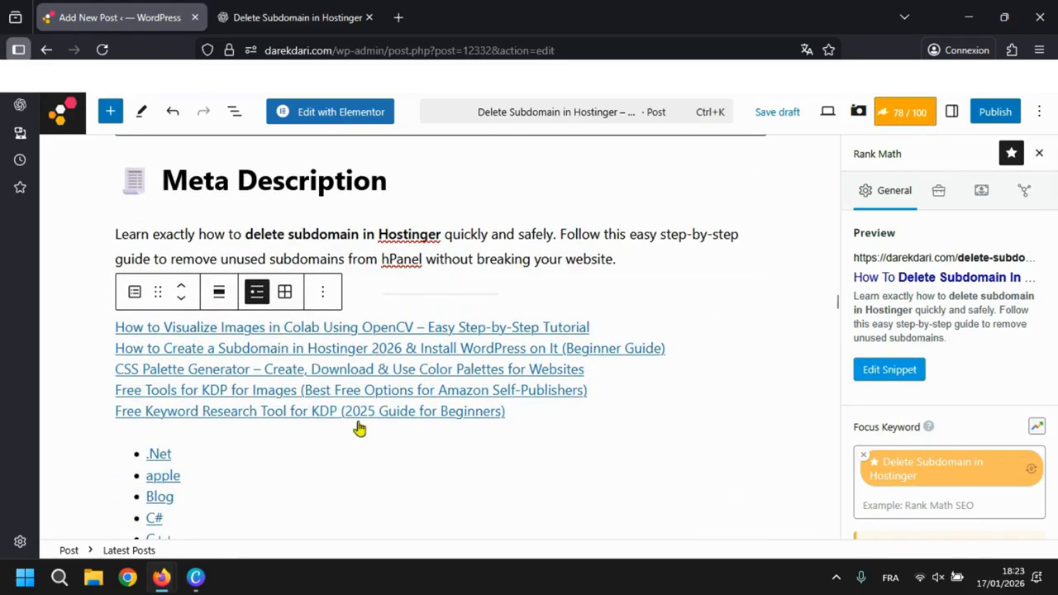
pyautogui.scroll(2, 577, 374)
pyautogui.scroll(-1, 428, 465)
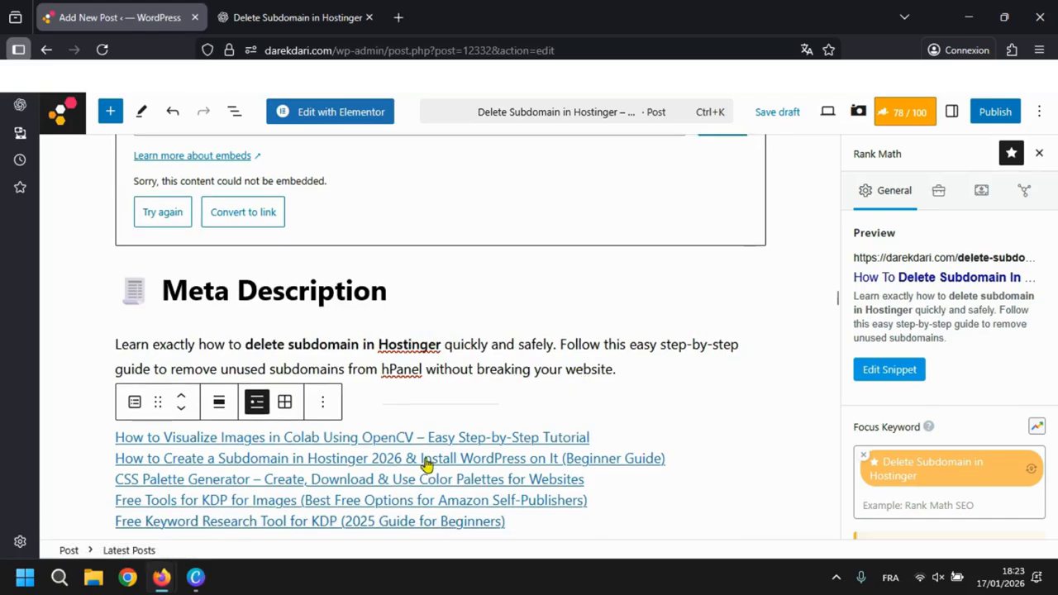
pyautogui.scroll(15, 726, 286)
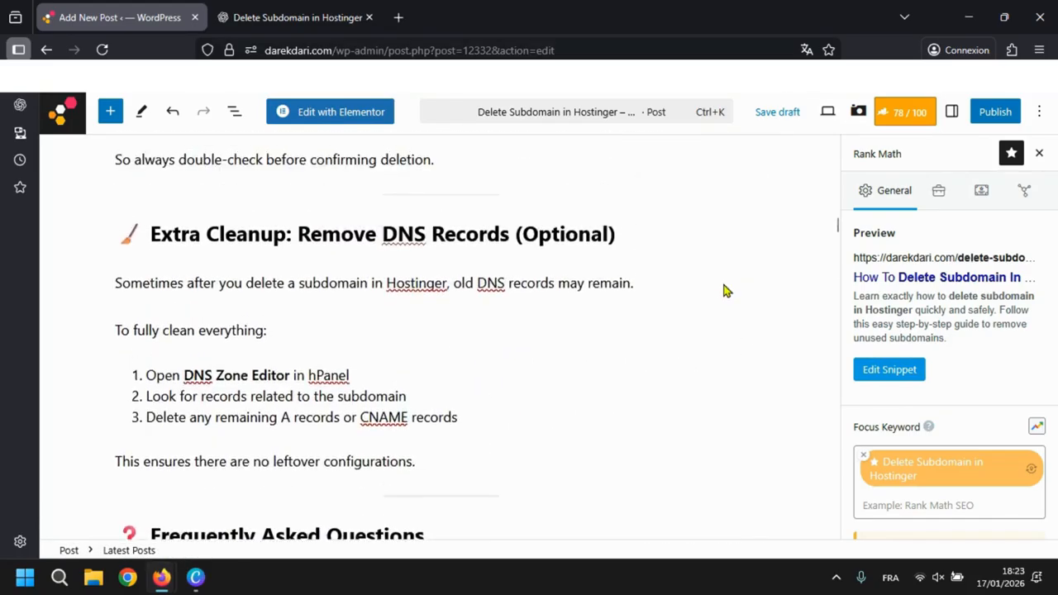
pyautogui.scroll(15, 725, 291)
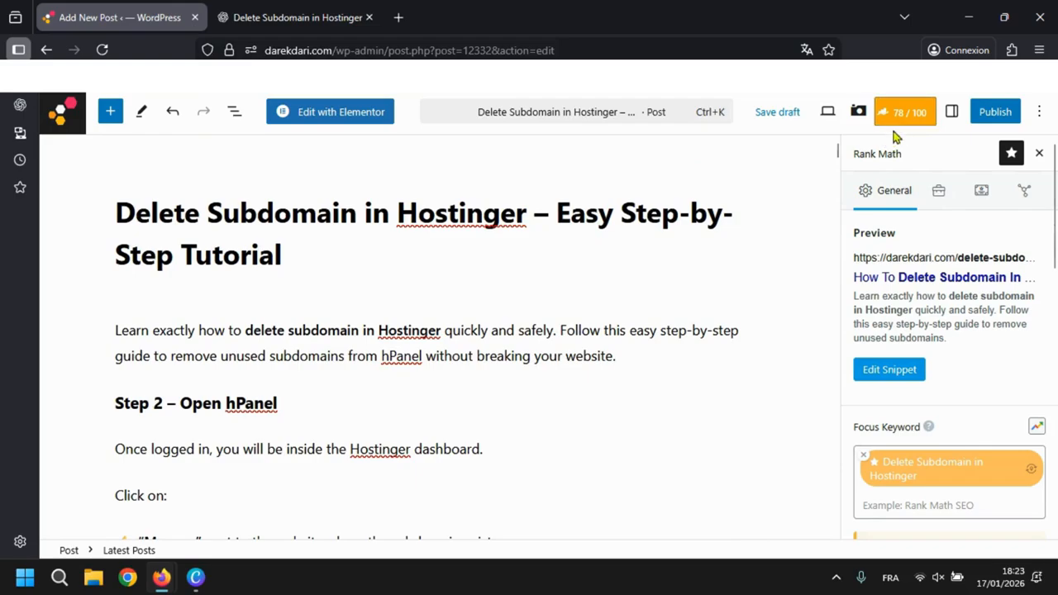